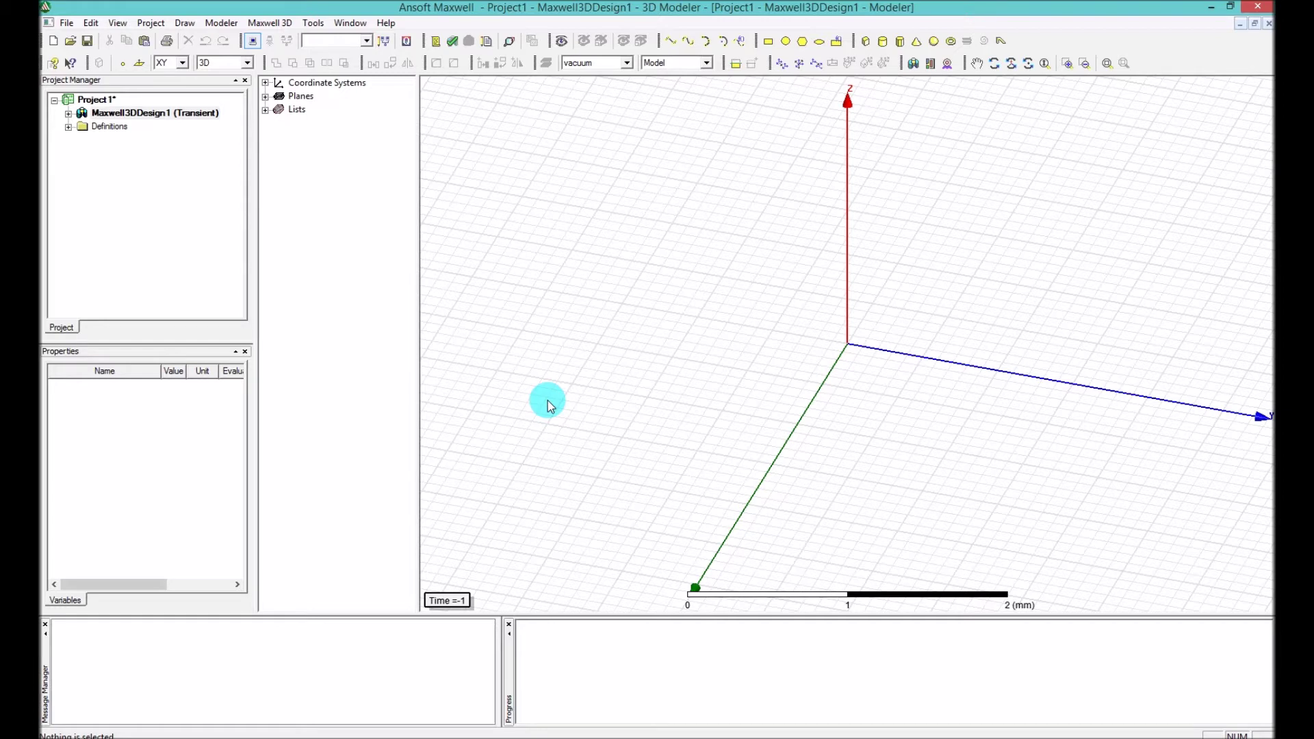
{"action": "key", "text": "ctrl+s"}
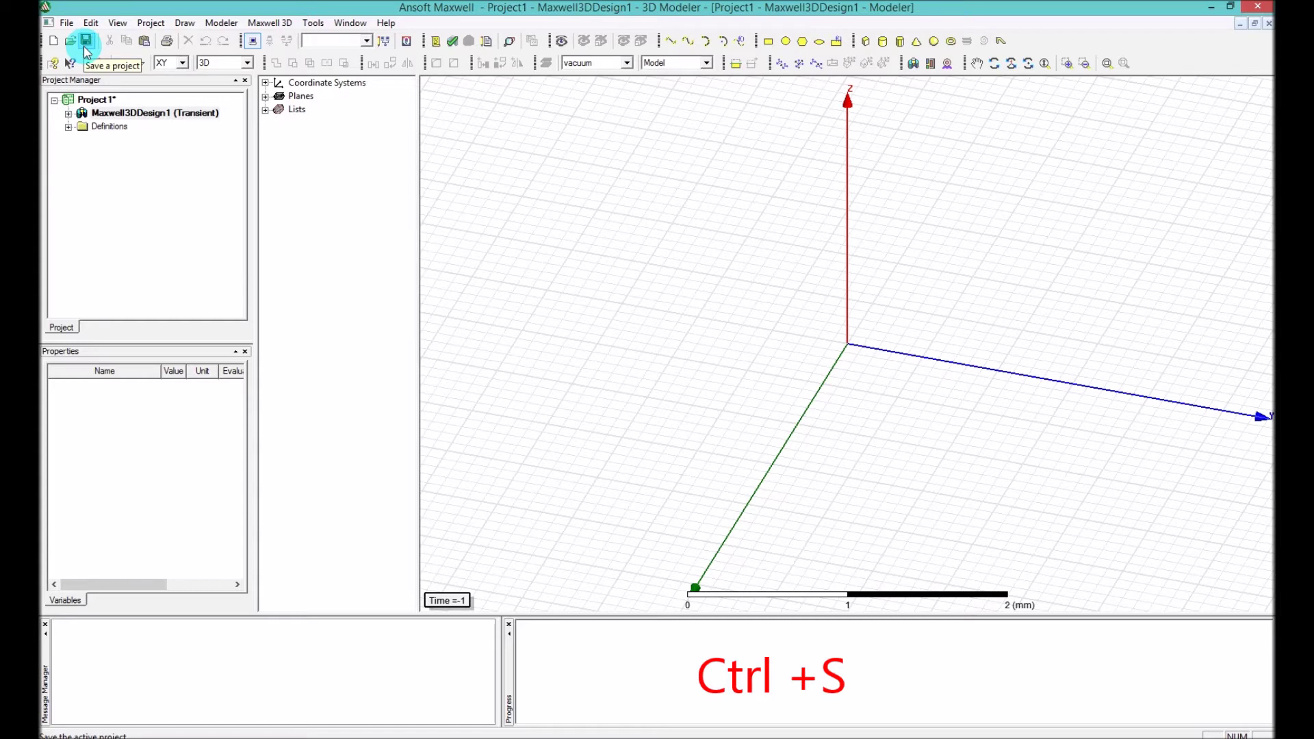
{"action": "key", "text": "ctrl+z"}
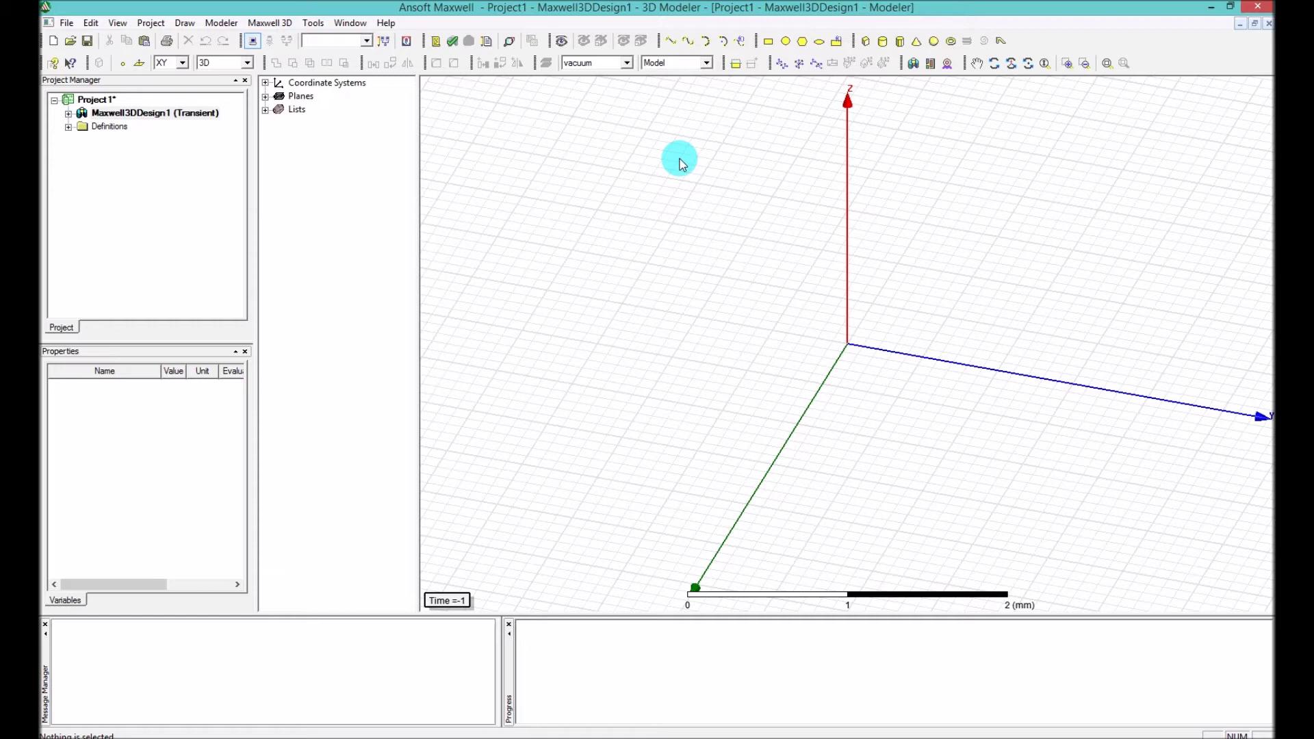
{"action": "left_click", "coordinate": [209, 7]}
Preview the magnetostatic and electrostatic samples in the Maxwell3D examples folder and open the example_electrostatic project
{"action": "left_click", "coordinate": [67, 25]}
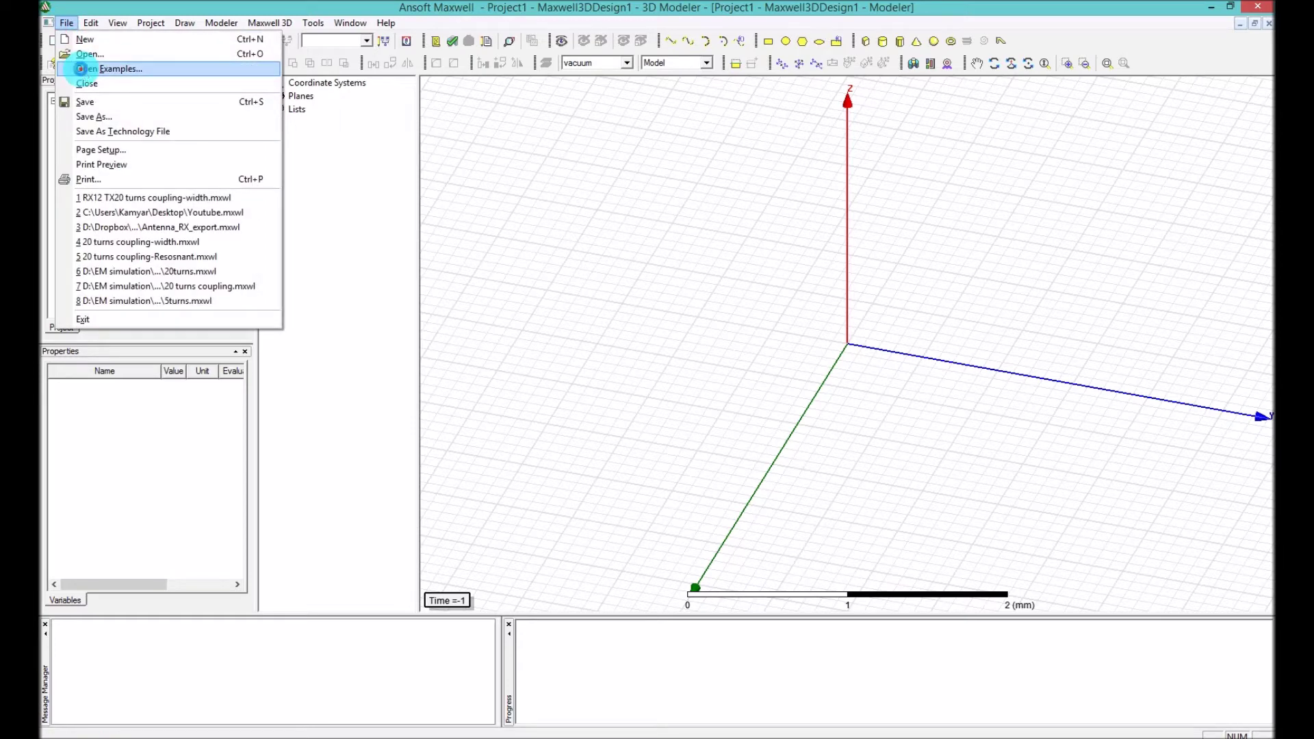
{"action": "left_click", "coordinate": [82, 71]}
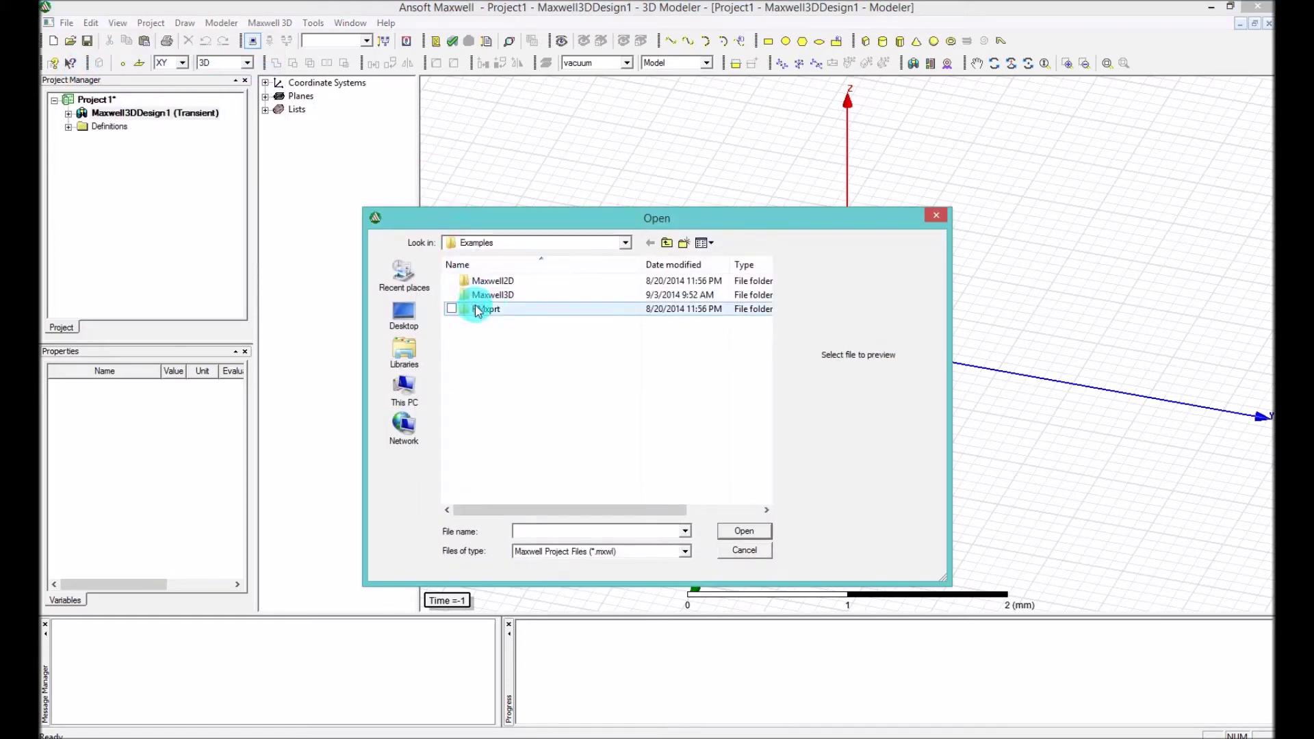
{"action": "double_click", "coordinate": [520, 301]}
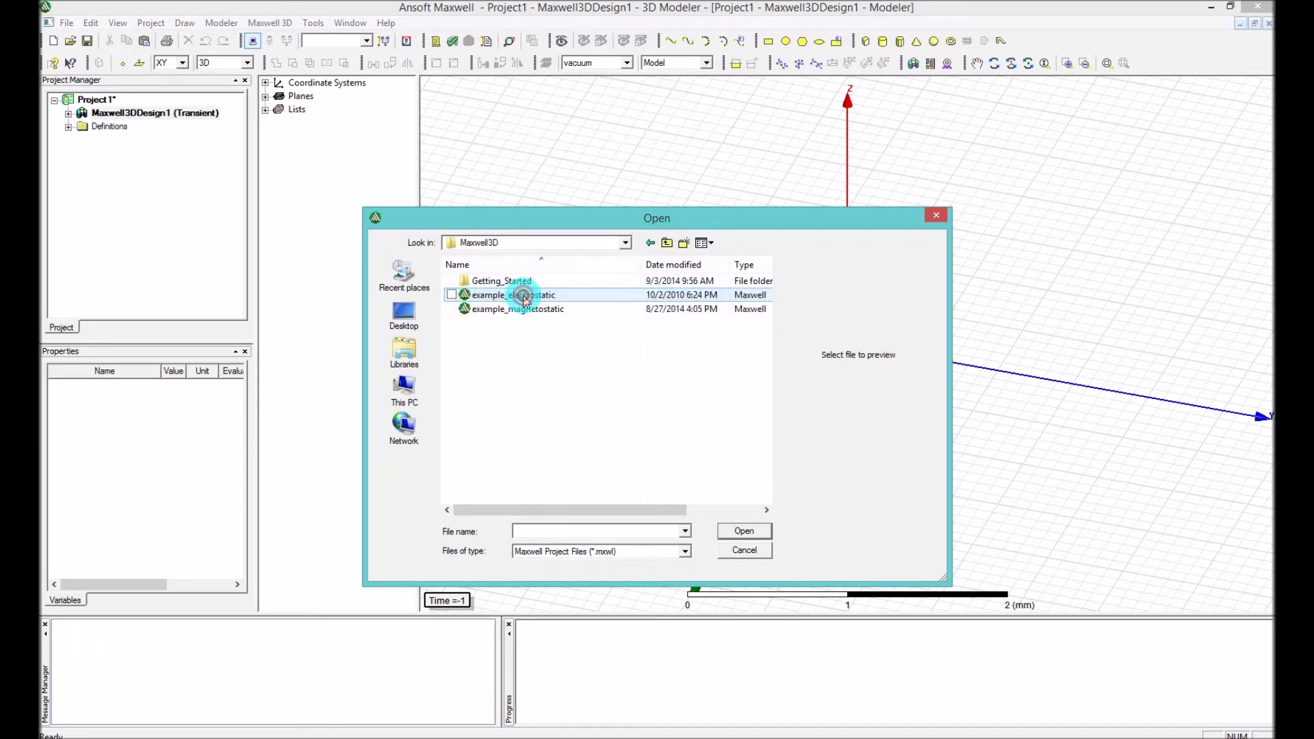
{"action": "left_click", "coordinate": [518, 311]}
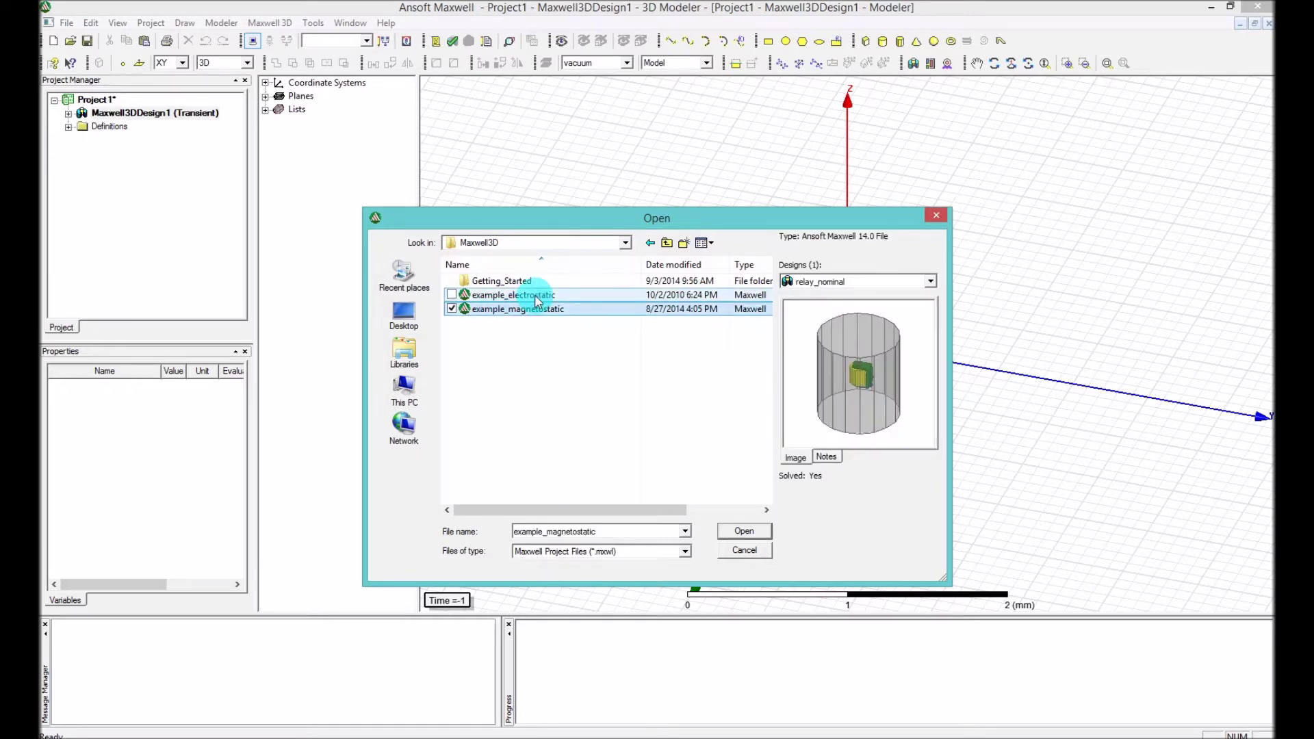
{"action": "left_click", "coordinate": [531, 299]}
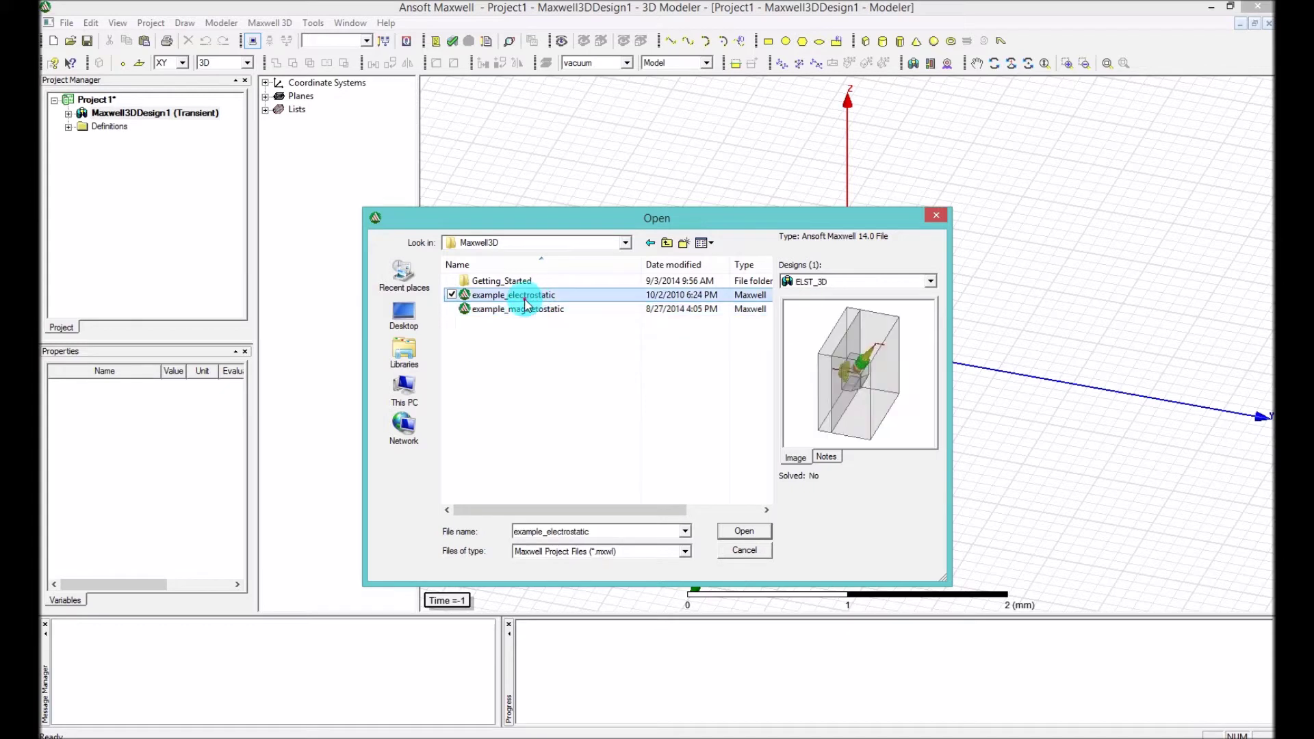
{"action": "left_click", "coordinate": [520, 310]}
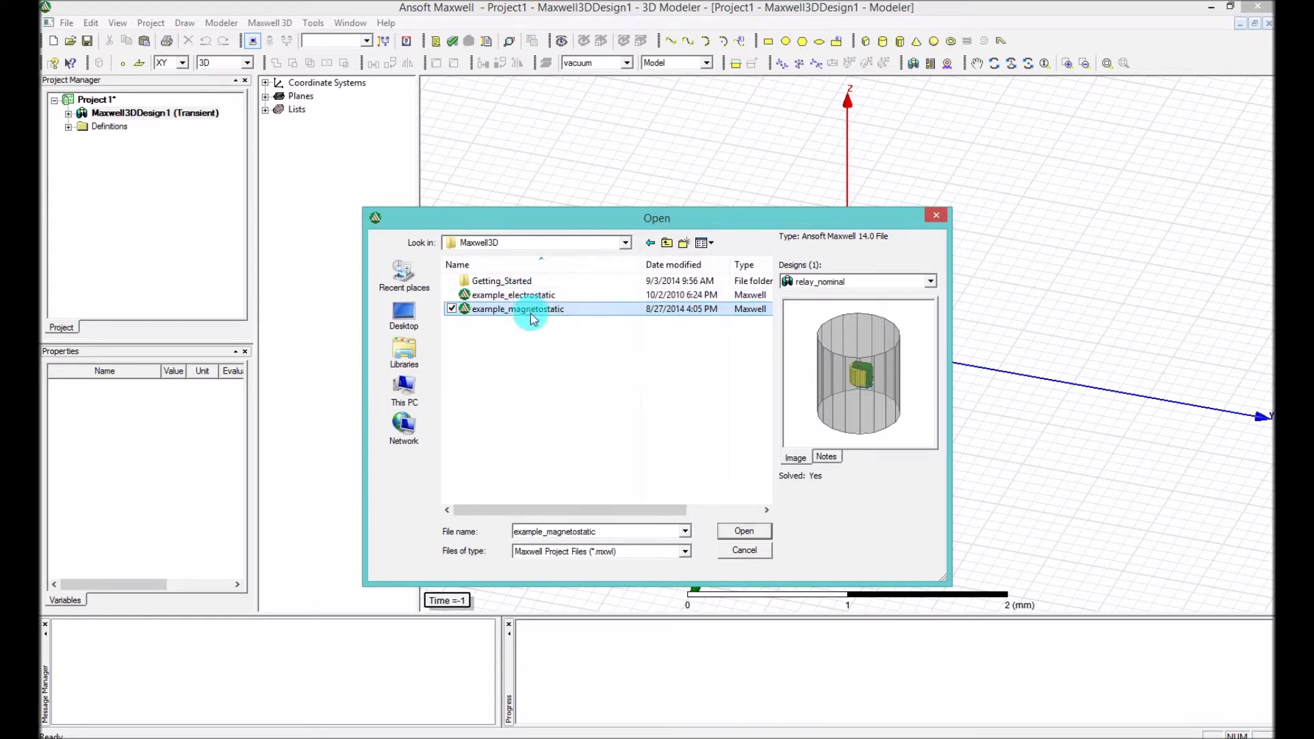
{"action": "left_click", "coordinate": [529, 297]}
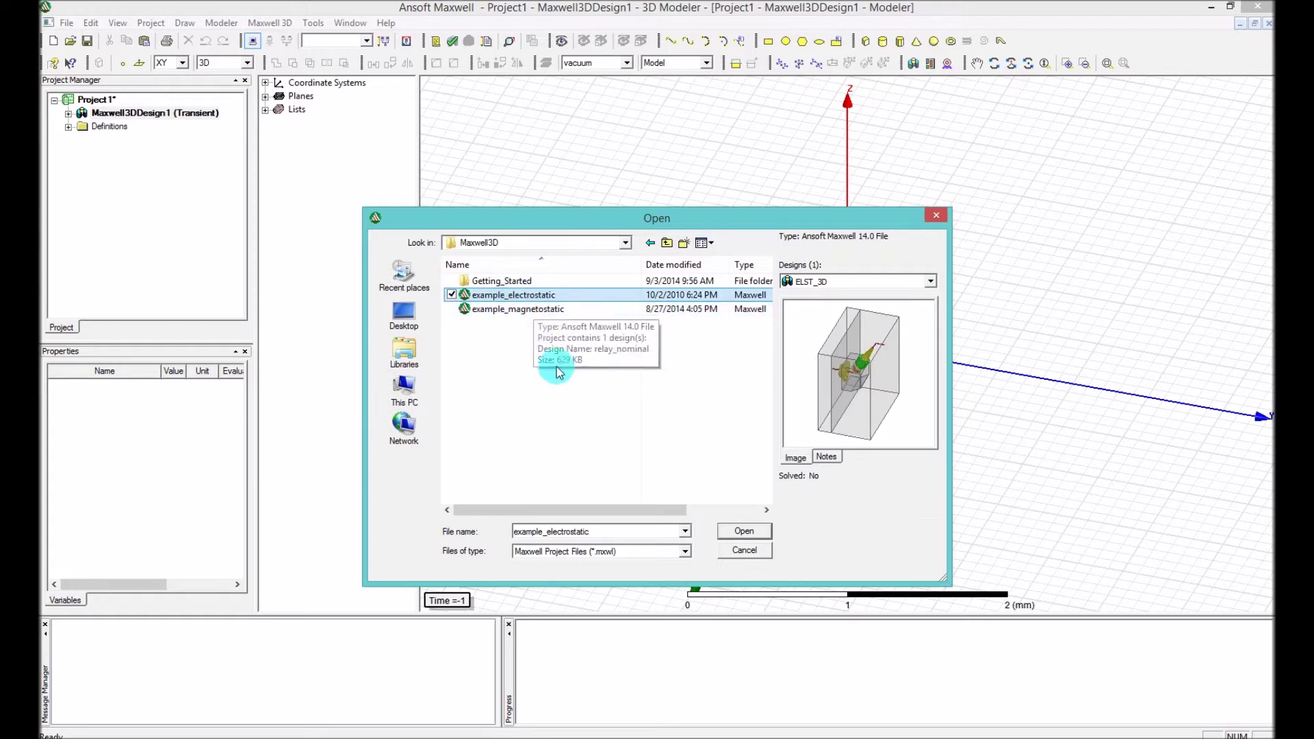
{"action": "left_click", "coordinate": [744, 531]}
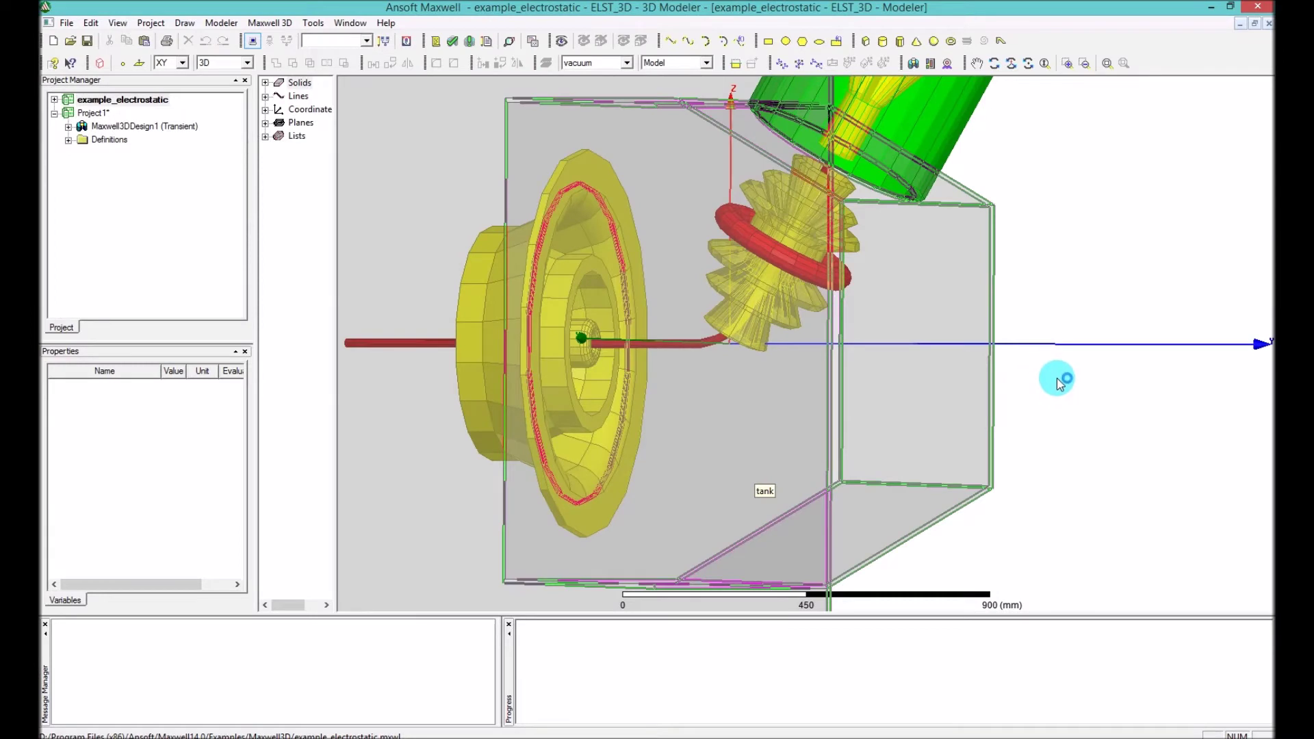
Examine the conductor and the collar3 part up close, then fit the whole model in the view
{"action": "left_click", "coordinate": [1059, 382]}
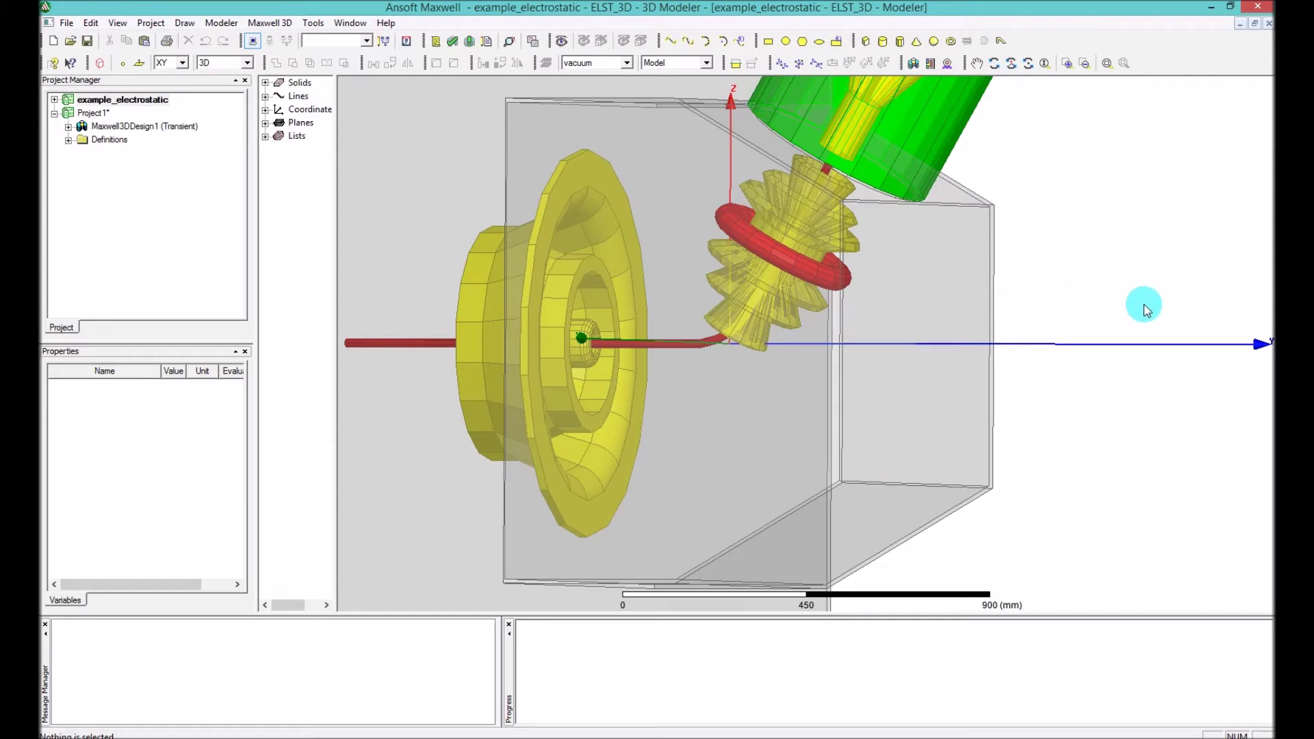
{"action": "scroll", "coordinate": [647, 350], "scroll_direction": "up", "scroll_amount": 5}
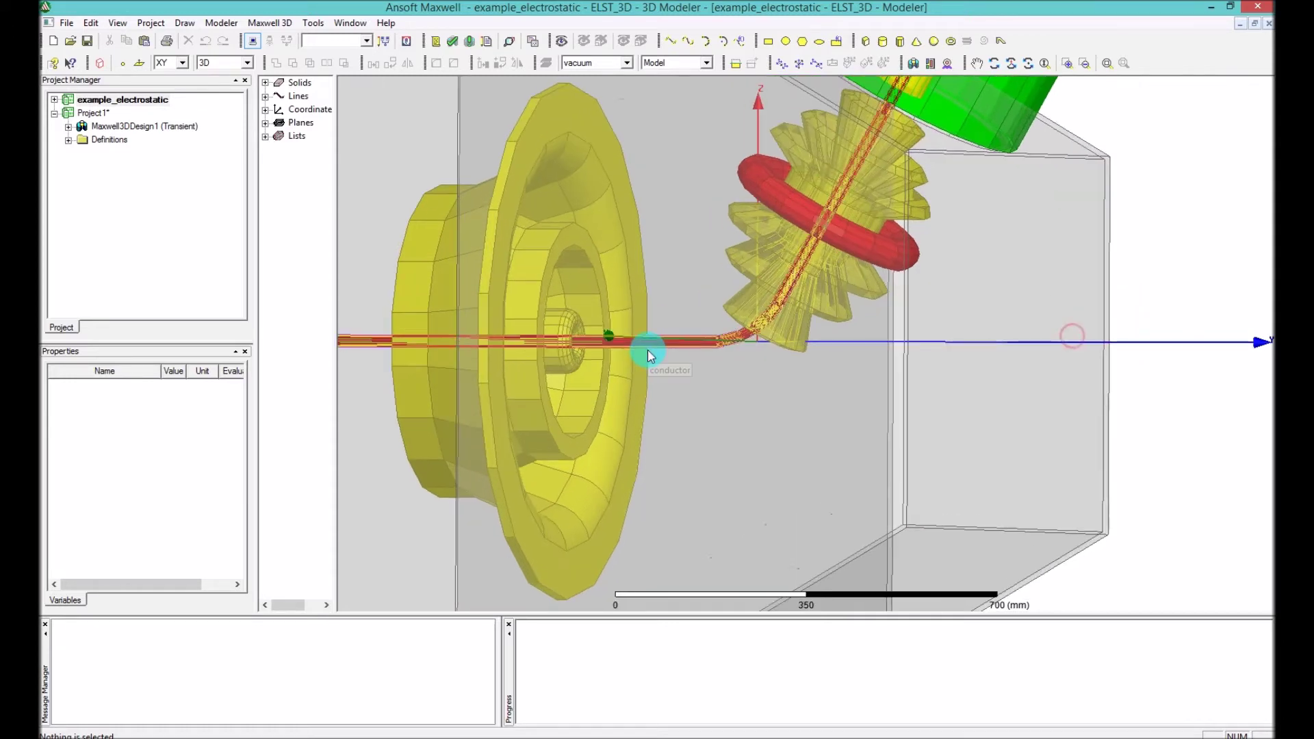
{"action": "scroll", "coordinate": [649, 355], "scroll_direction": "up", "scroll_amount": 3}
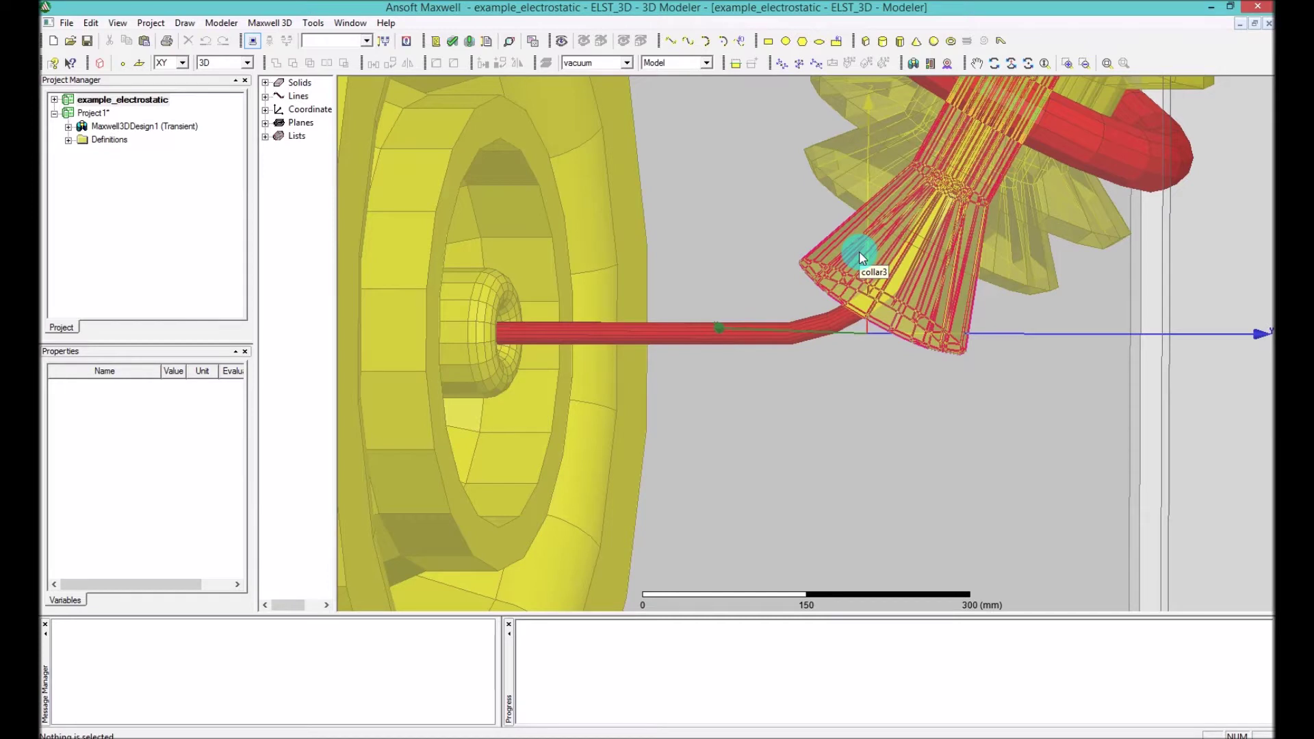
{"action": "left_click", "coordinate": [1107, 63]}
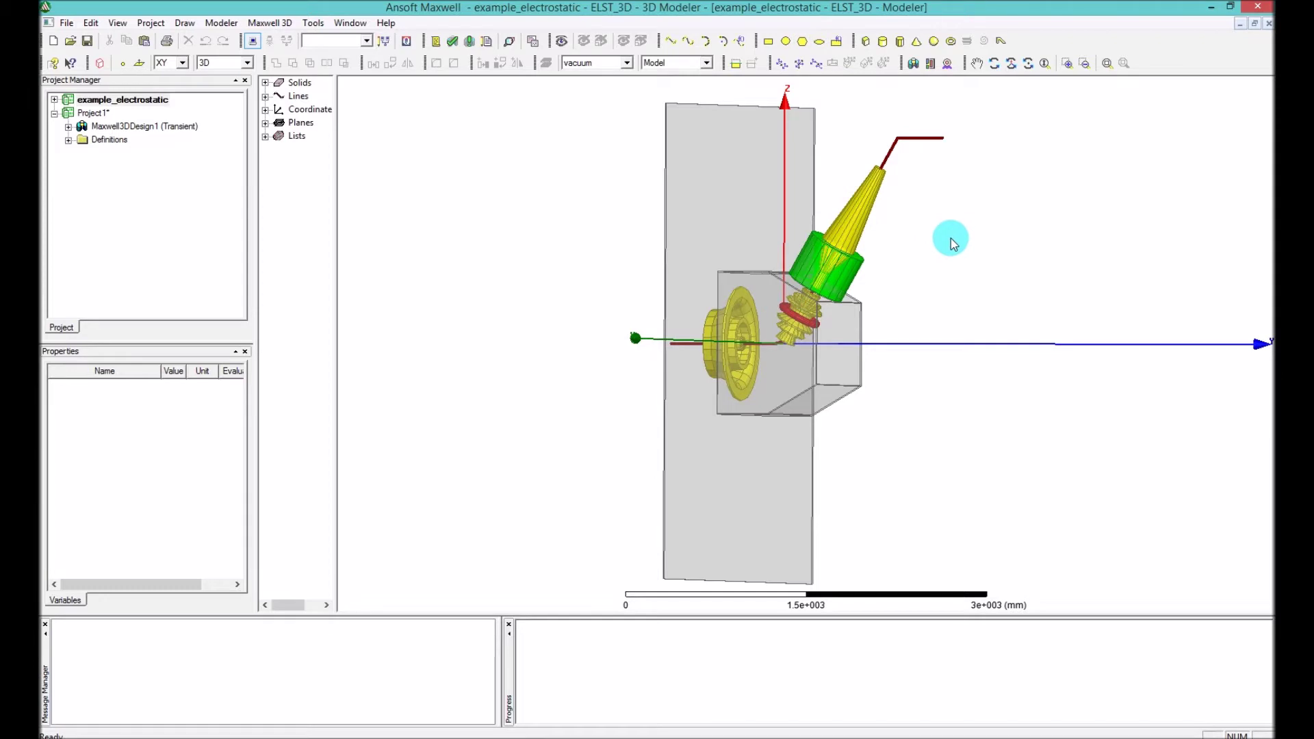
Rotate the model to inspect the tank, ct and bellow from different angles, ending with an oblique view from above
{"action": "left_click", "coordinate": [1012, 65]}
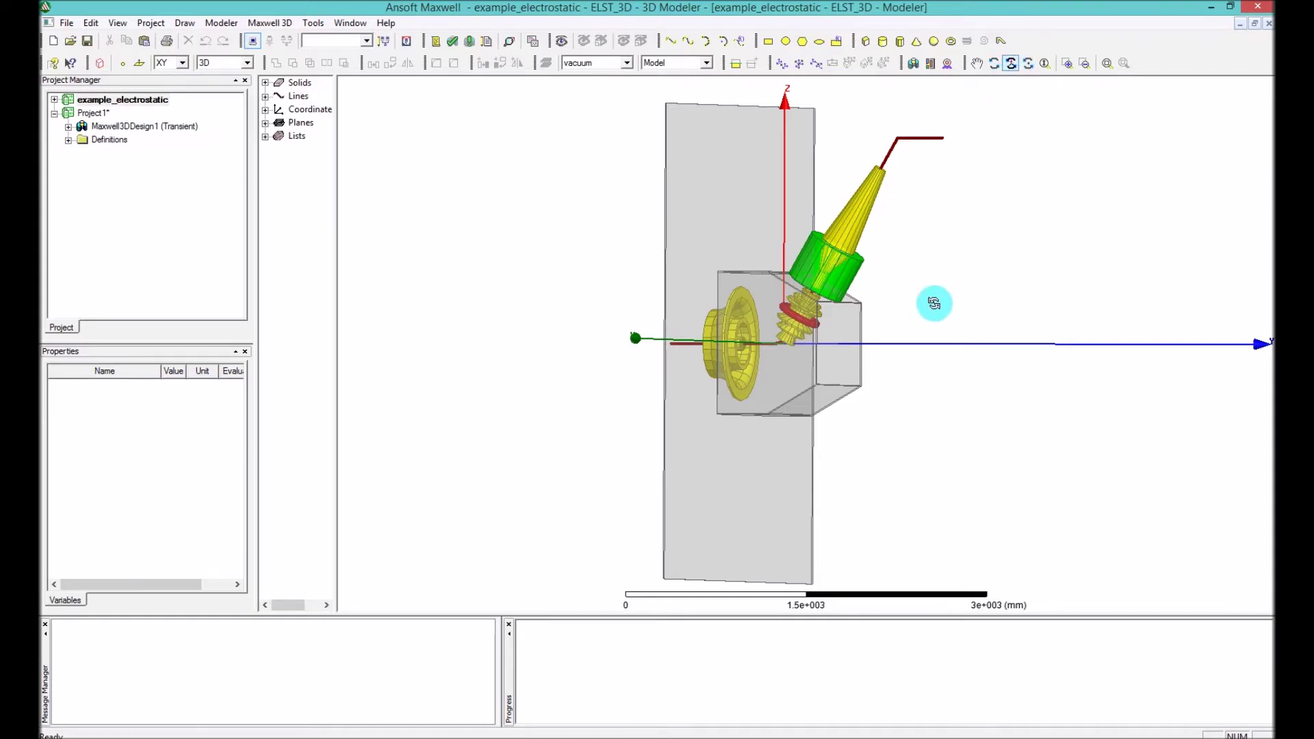
{"action": "left_click_drag", "start_coordinate": [924, 308], "coordinate": [890, 306]}
{"action": "key", "text": "Escape"}
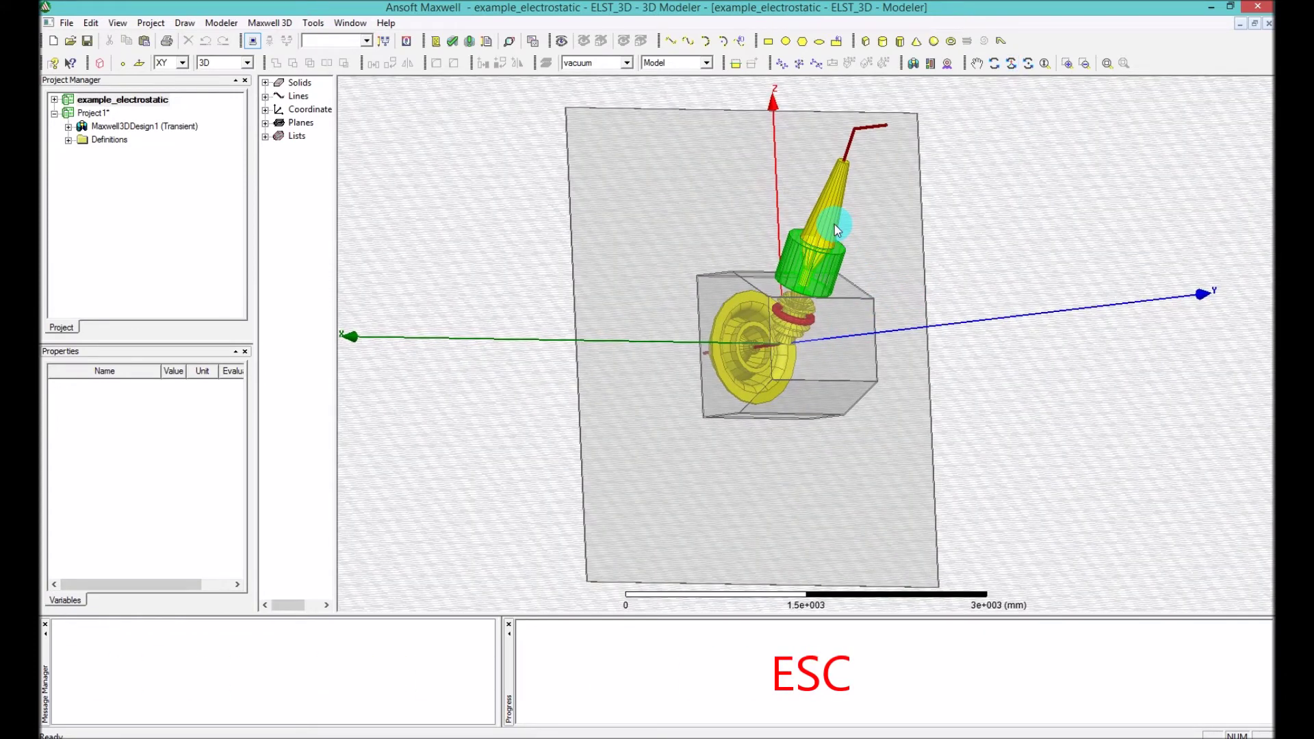
{"action": "left_click", "coordinate": [882, 227]}
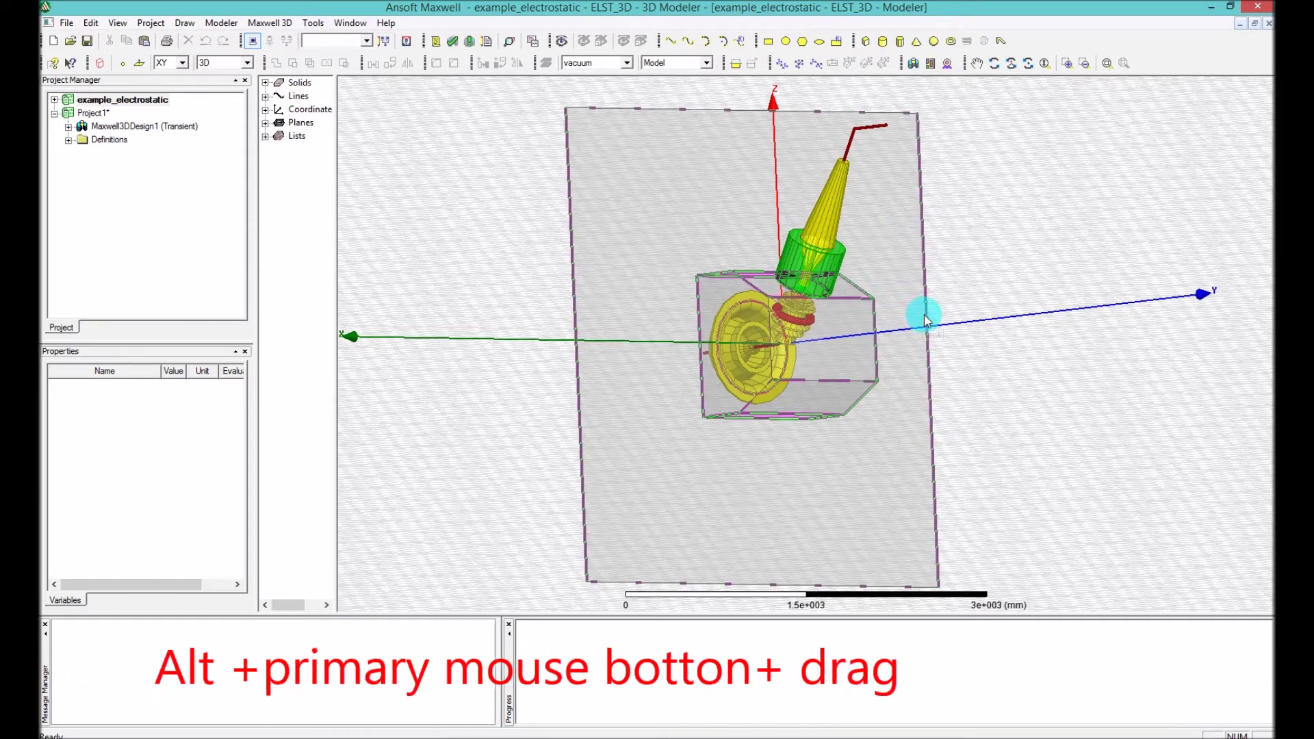
{"action": "left_click_drag", "start_coordinate": [964, 305], "coordinate": [952, 315], "text": "alt"}
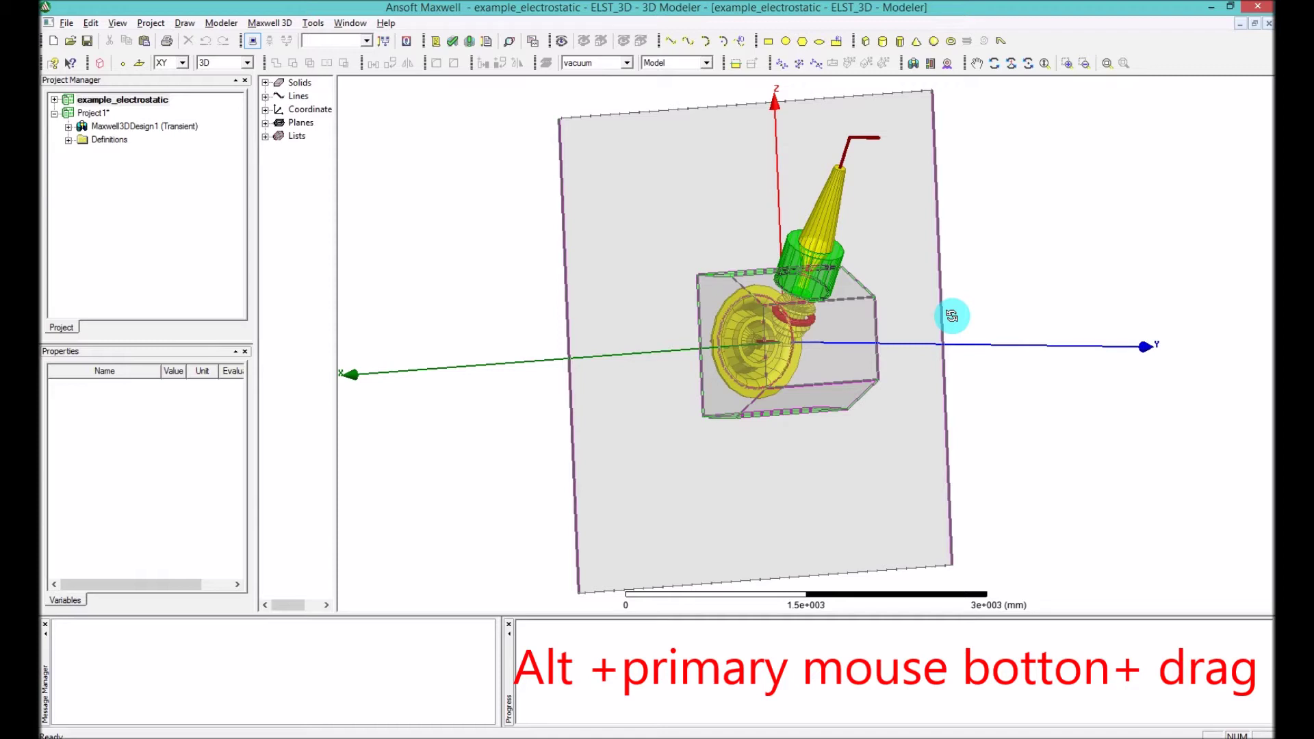
{"action": "left_click_drag", "start_coordinate": [954, 314], "coordinate": [832, 356], "text": "alt"}
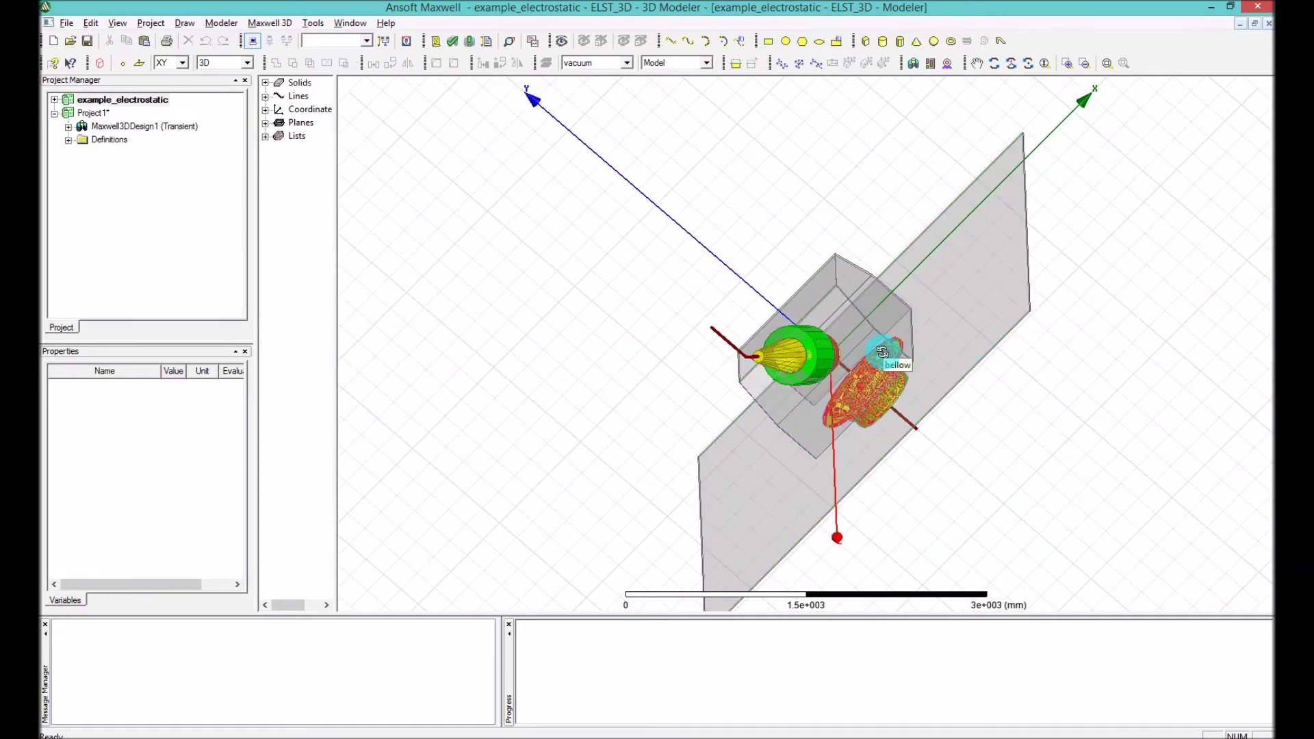
{"action": "left_click", "coordinate": [824, 176]}
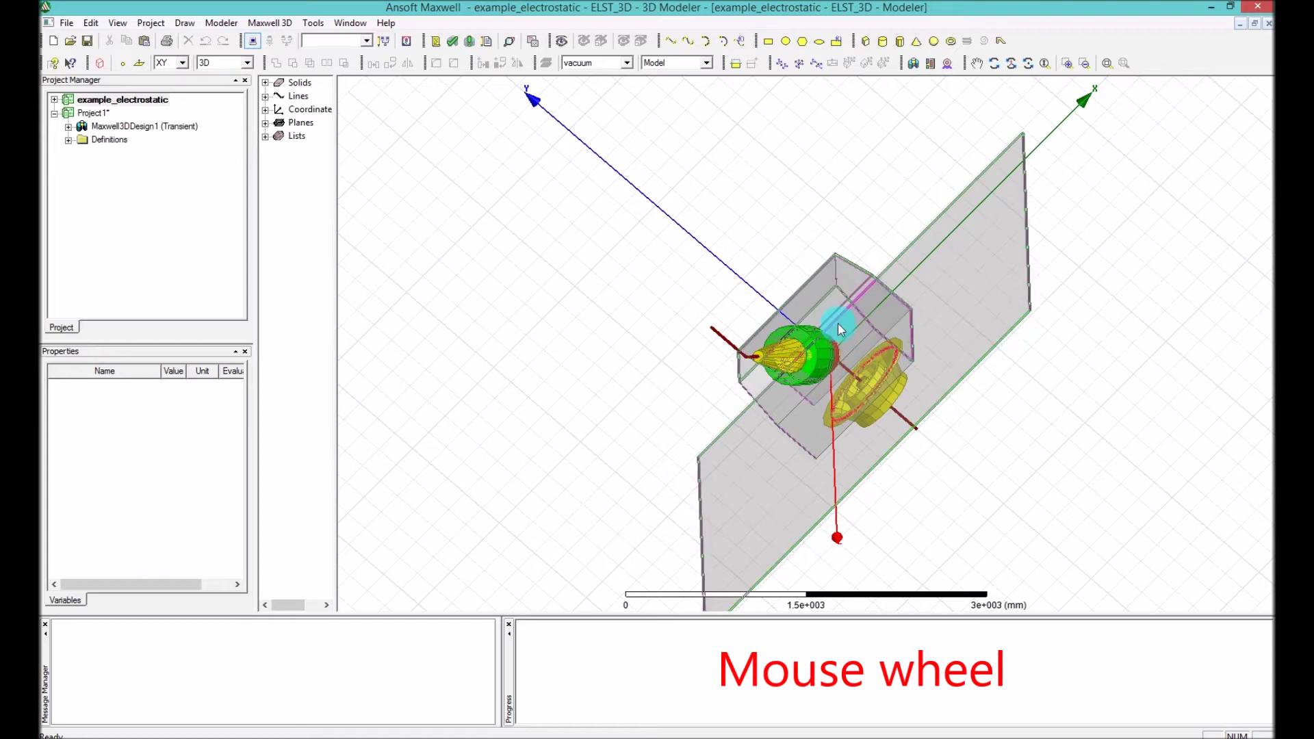
Zoom in and out around the ct and clamp parts to view the assembly at close and distant scales
{"action": "left_click", "coordinate": [820, 212]}
{"action": "scroll", "coordinate": [832, 353], "scroll_direction": "down", "scroll_amount": 4}
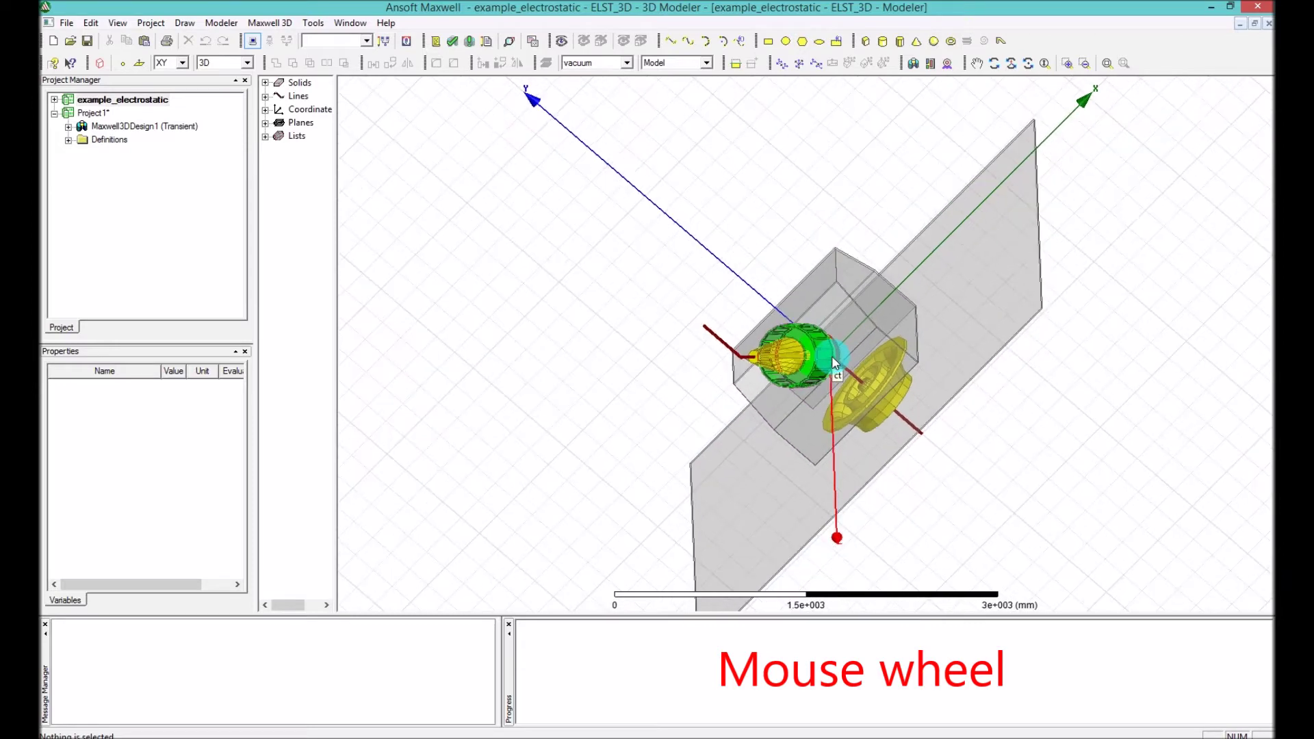
{"action": "scroll", "coordinate": [833, 363], "scroll_direction": "up", "scroll_amount": 2}
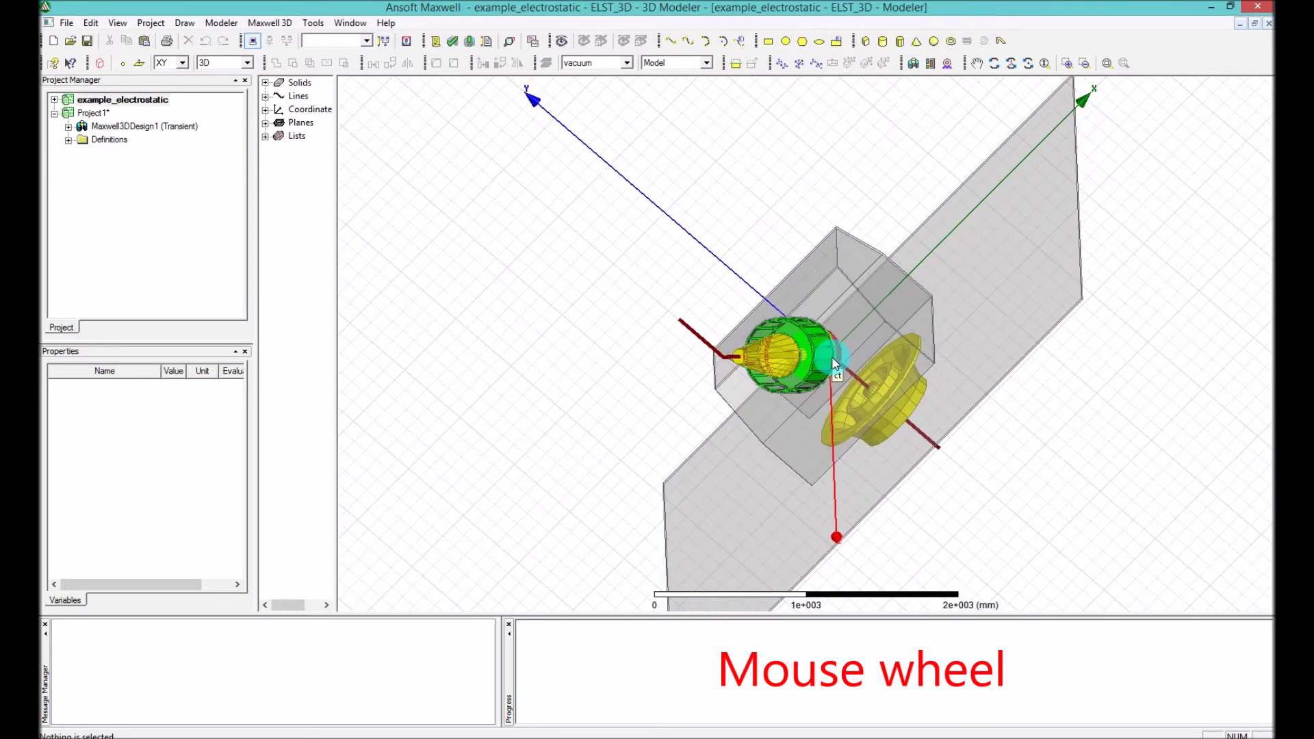
{"action": "scroll", "coordinate": [834, 362], "scroll_direction": "up", "scroll_amount": 2}
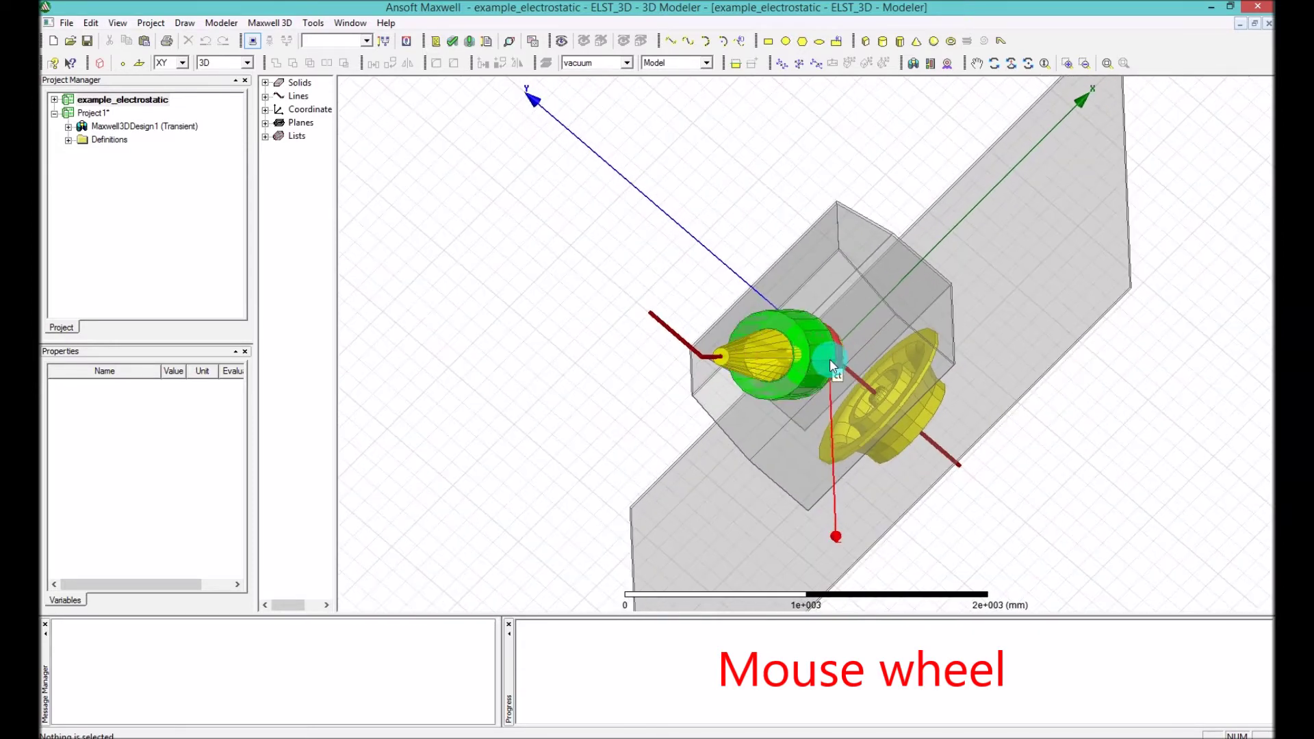
{"action": "scroll", "coordinate": [830, 359], "scroll_direction": "down", "scroll_amount": 4}
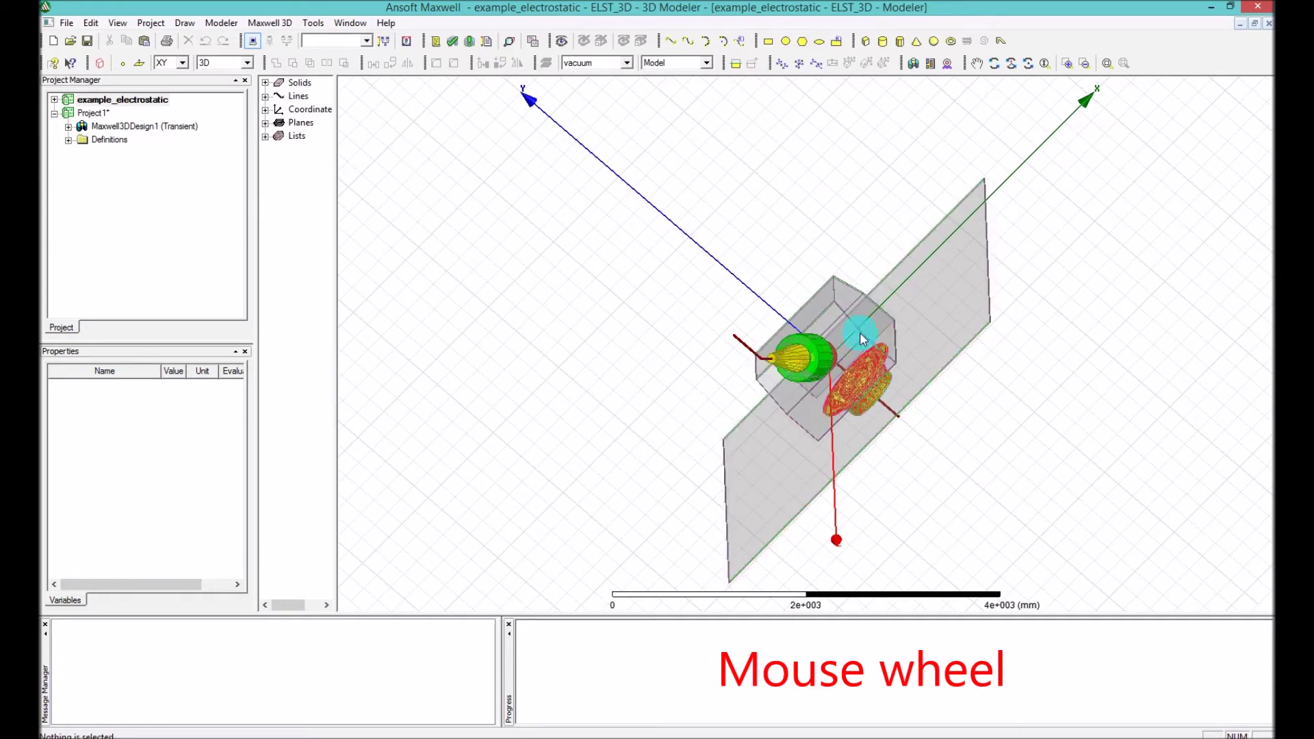
{"action": "scroll", "coordinate": [813, 378], "scroll_direction": "up", "scroll_amount": 2}
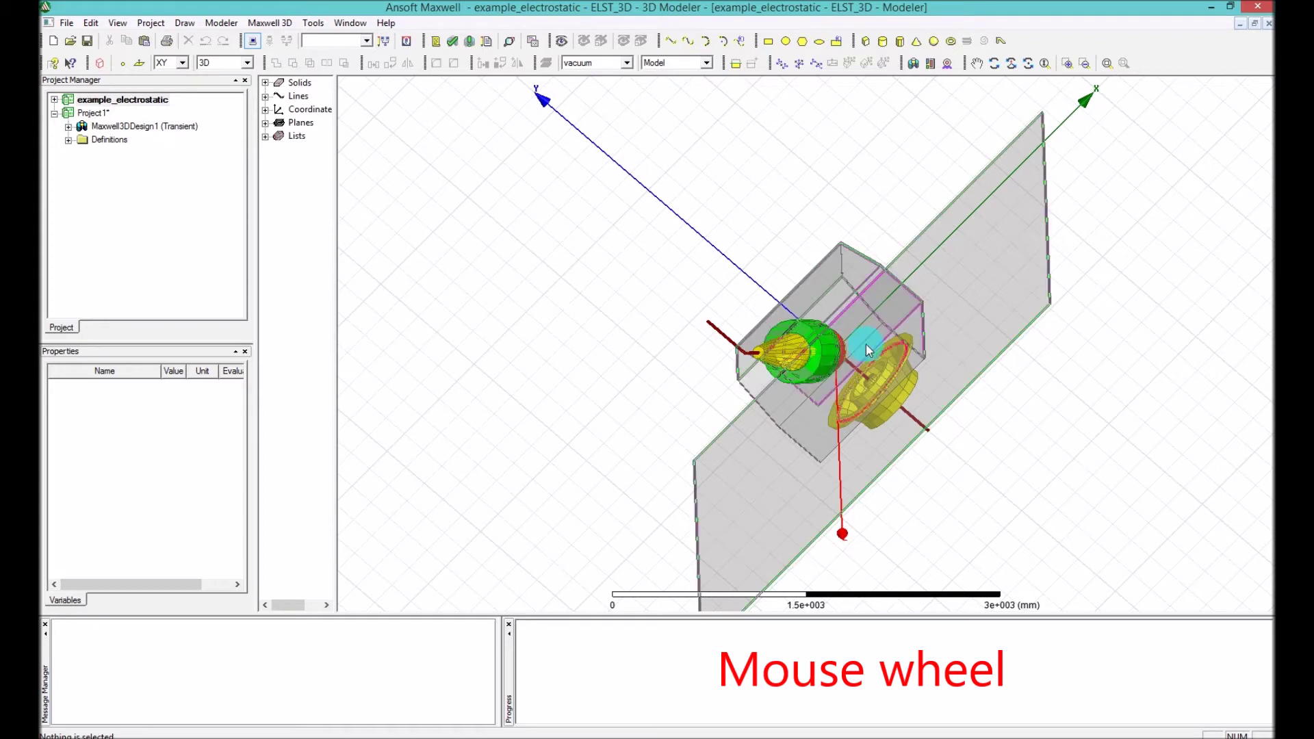
{"action": "scroll", "coordinate": [839, 334], "scroll_direction": "down", "scroll_amount": 1}
{"action": "scroll", "coordinate": [839, 334], "scroll_direction": "down", "scroll_amount": 3}
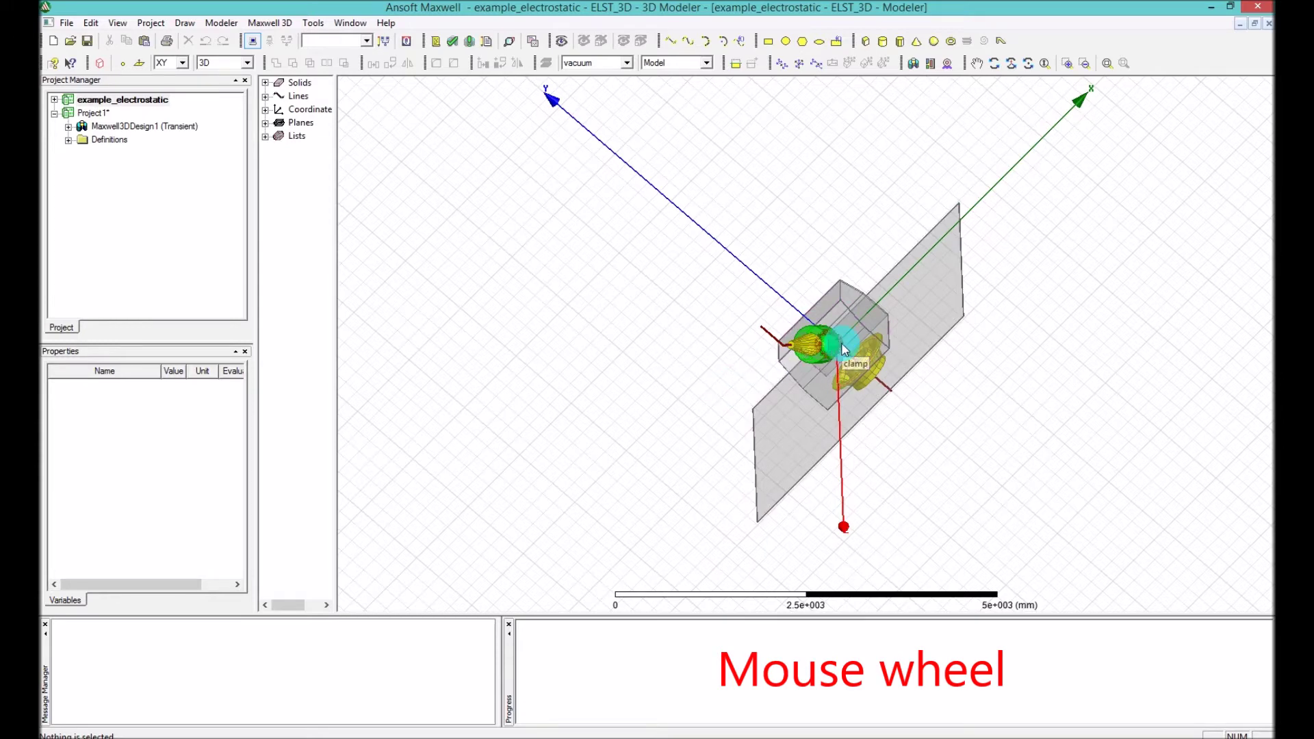
{"action": "scroll", "coordinate": [840, 345], "scroll_direction": "down", "scroll_amount": 2}
{"action": "scroll", "coordinate": [842, 347], "scroll_direction": "up", "scroll_amount": 5}
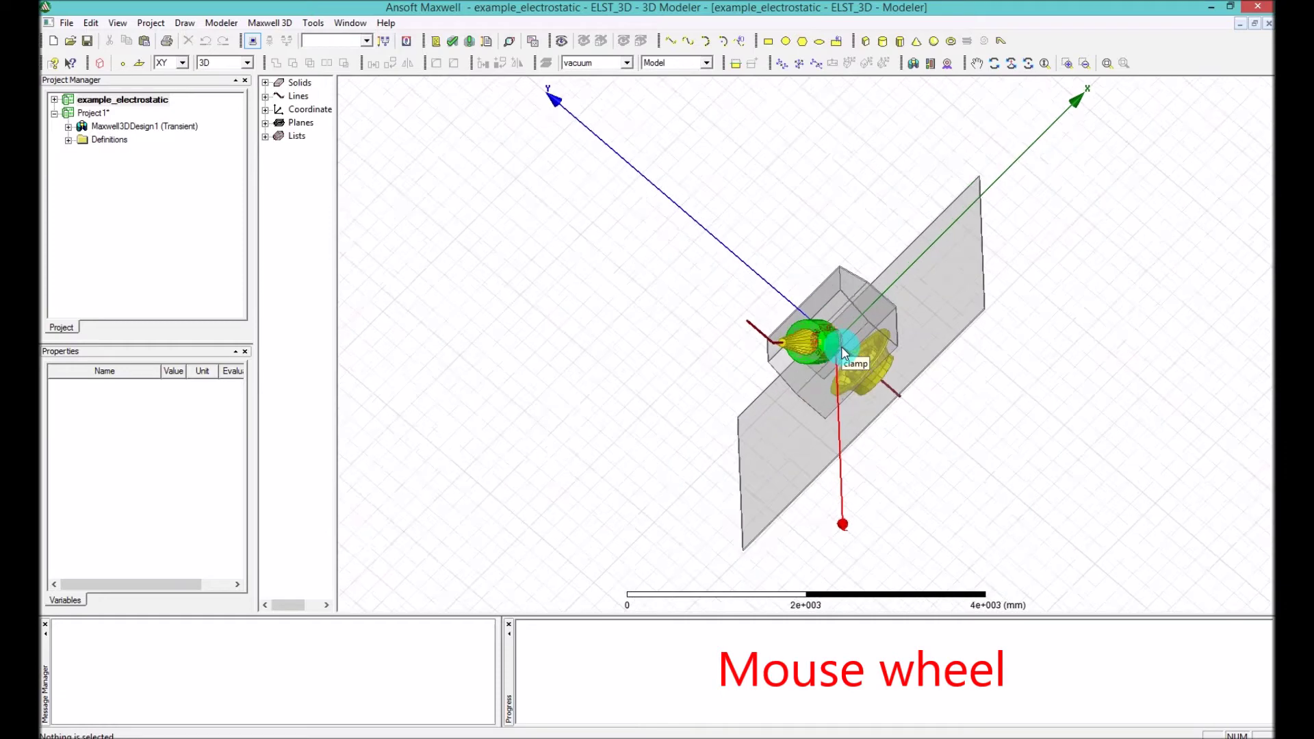
{"action": "scroll", "coordinate": [843, 351], "scroll_direction": "up", "scroll_amount": 3}
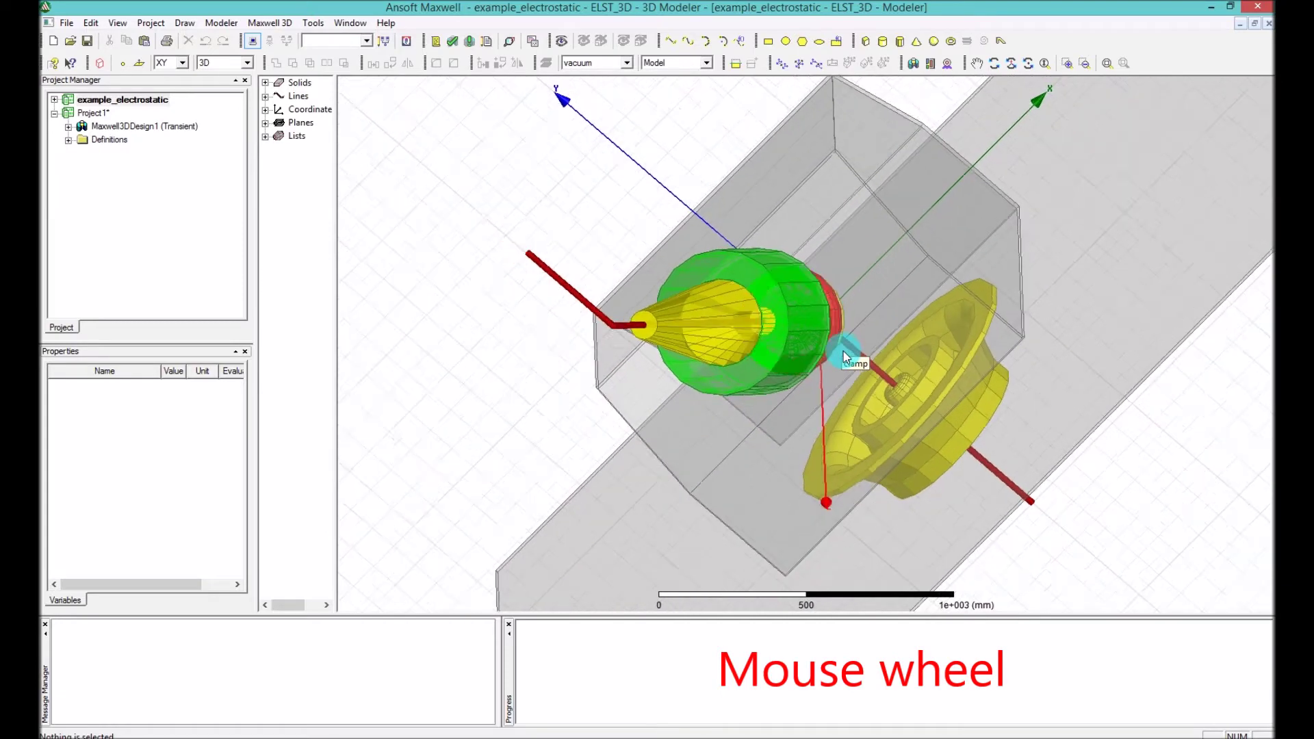
{"action": "scroll", "coordinate": [844, 358], "scroll_direction": "down", "scroll_amount": 3}
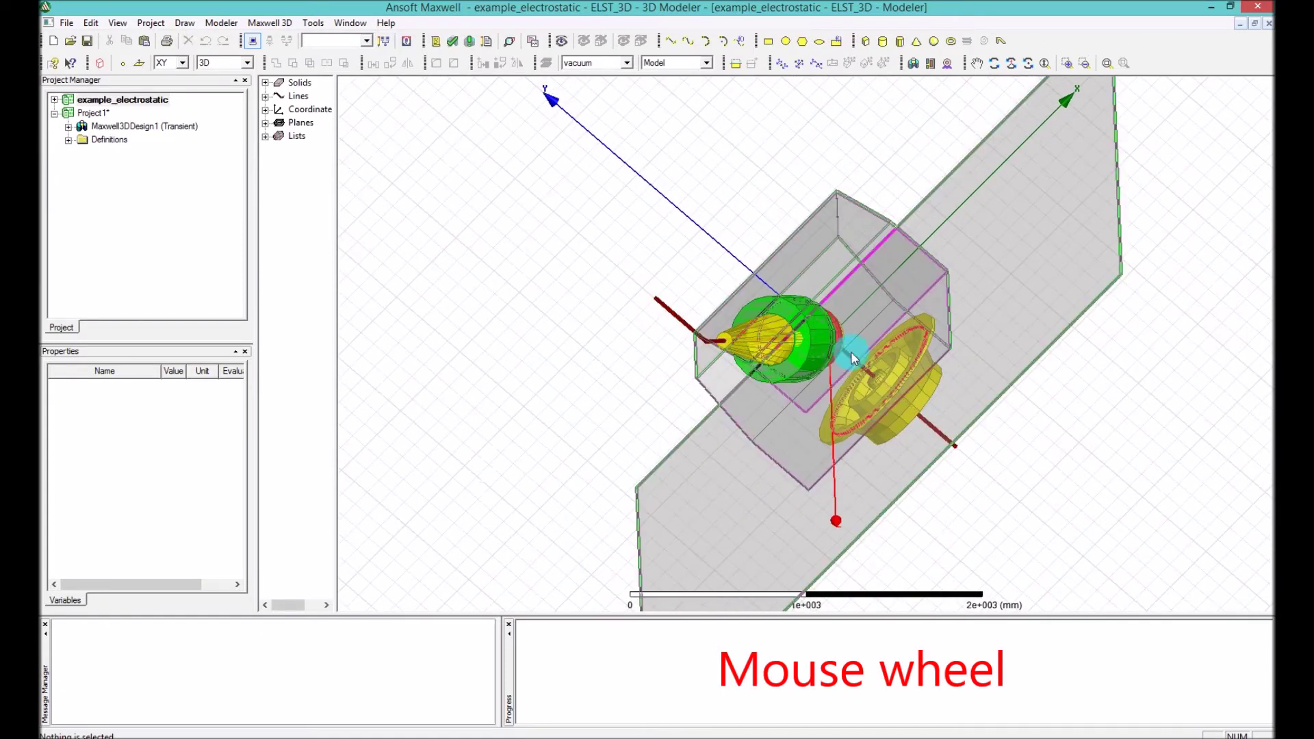
{"action": "scroll", "coordinate": [805, 382], "scroll_direction": "up", "scroll_amount": 2}
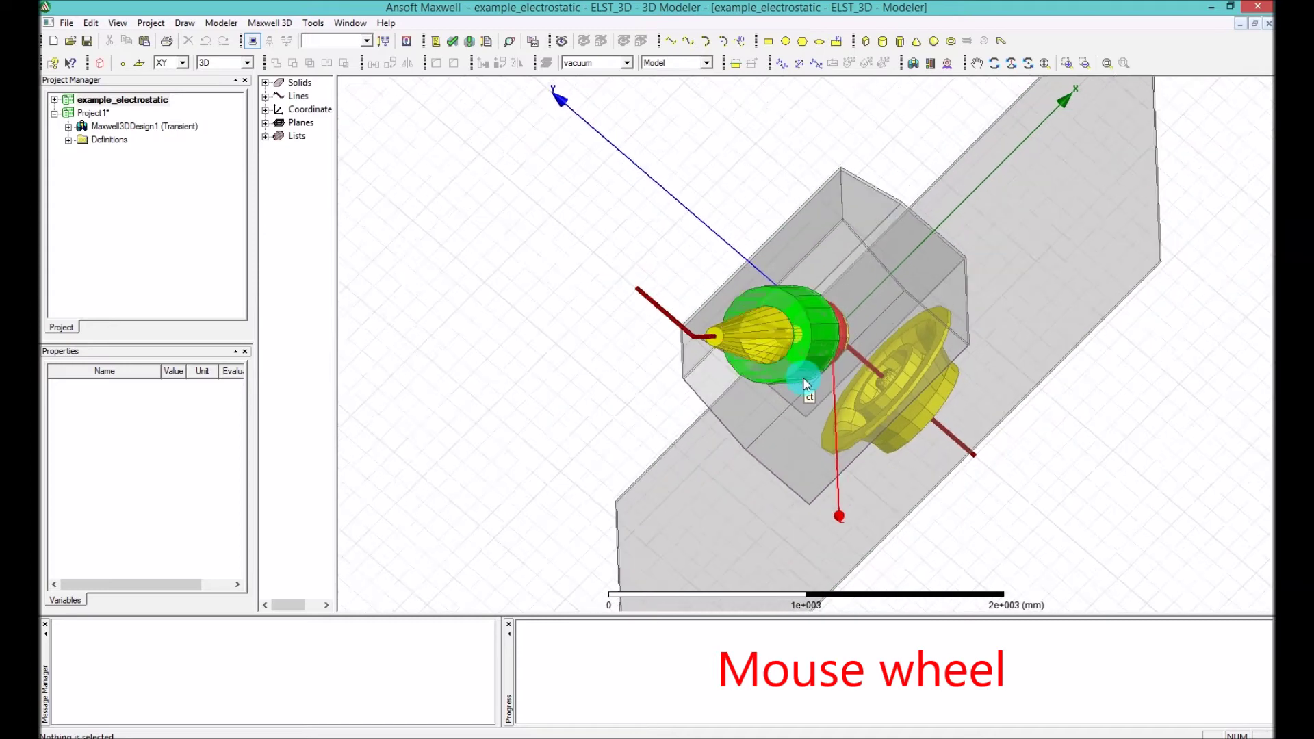
{"action": "scroll", "coordinate": [805, 382], "scroll_direction": "up", "scroll_amount": 1}
{"action": "scroll", "coordinate": [805, 380], "scroll_direction": "down", "scroll_amount": 1}
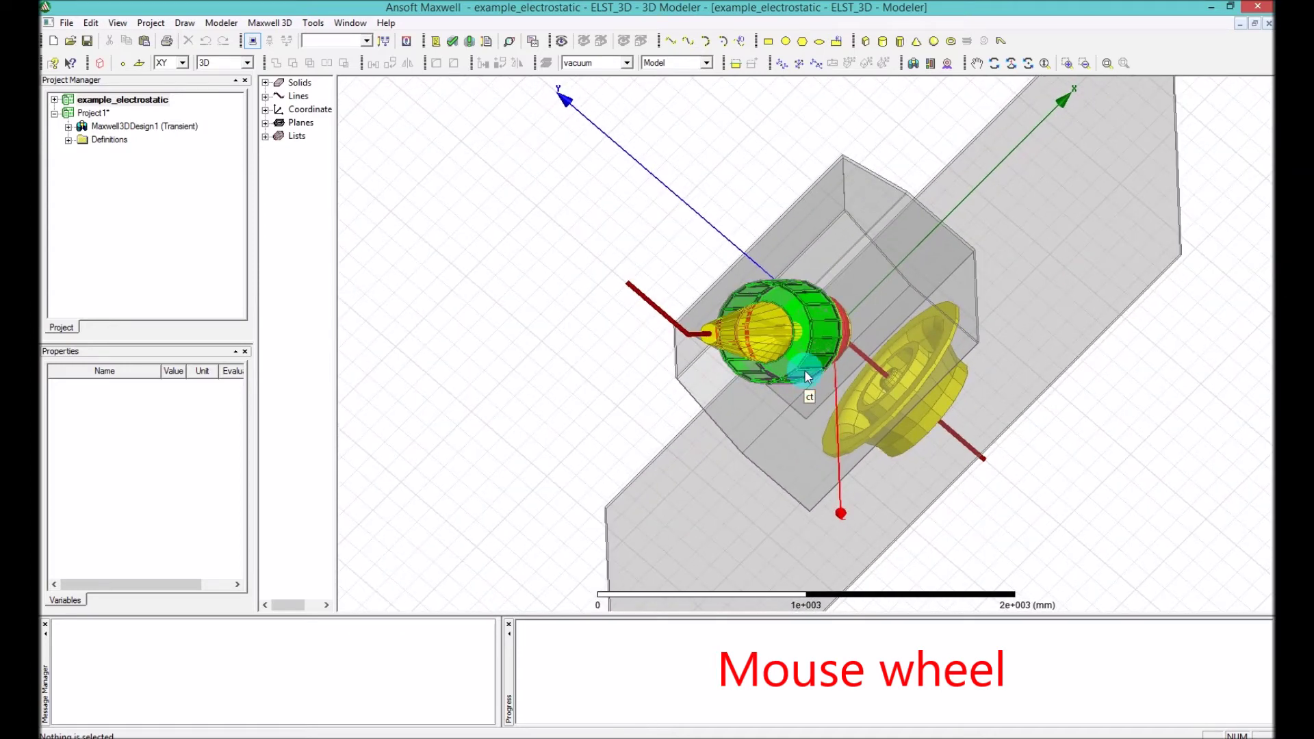
Zoom in closely on the green ct part and pan across to inspect the yellow bellow
{"action": "scroll", "coordinate": [806, 376], "scroll_direction": "up", "scroll_amount": 3}
{"action": "scroll", "coordinate": [805, 375], "scroll_direction": "up", "scroll_amount": 1}
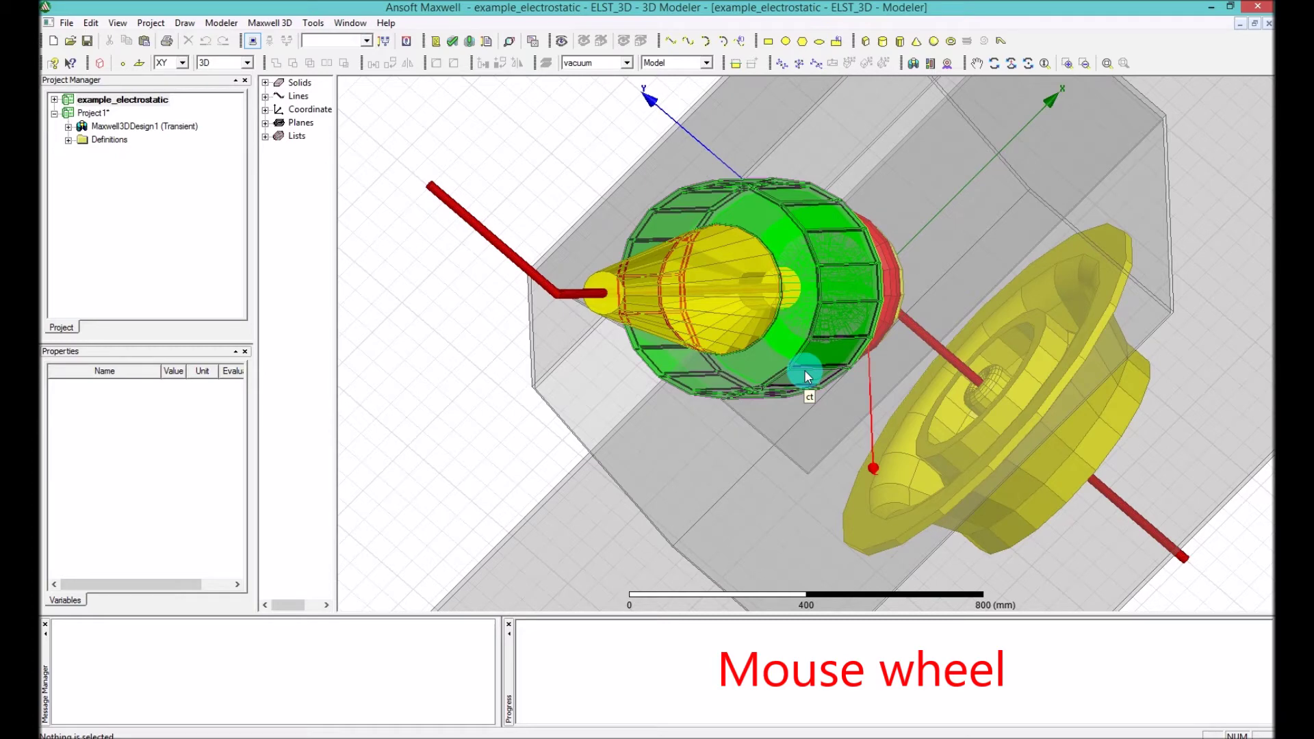
{"action": "scroll", "coordinate": [804, 369], "scroll_direction": "up", "scroll_amount": 1}
{"action": "scroll", "coordinate": [804, 369], "scroll_direction": "up", "scroll_amount": 2}
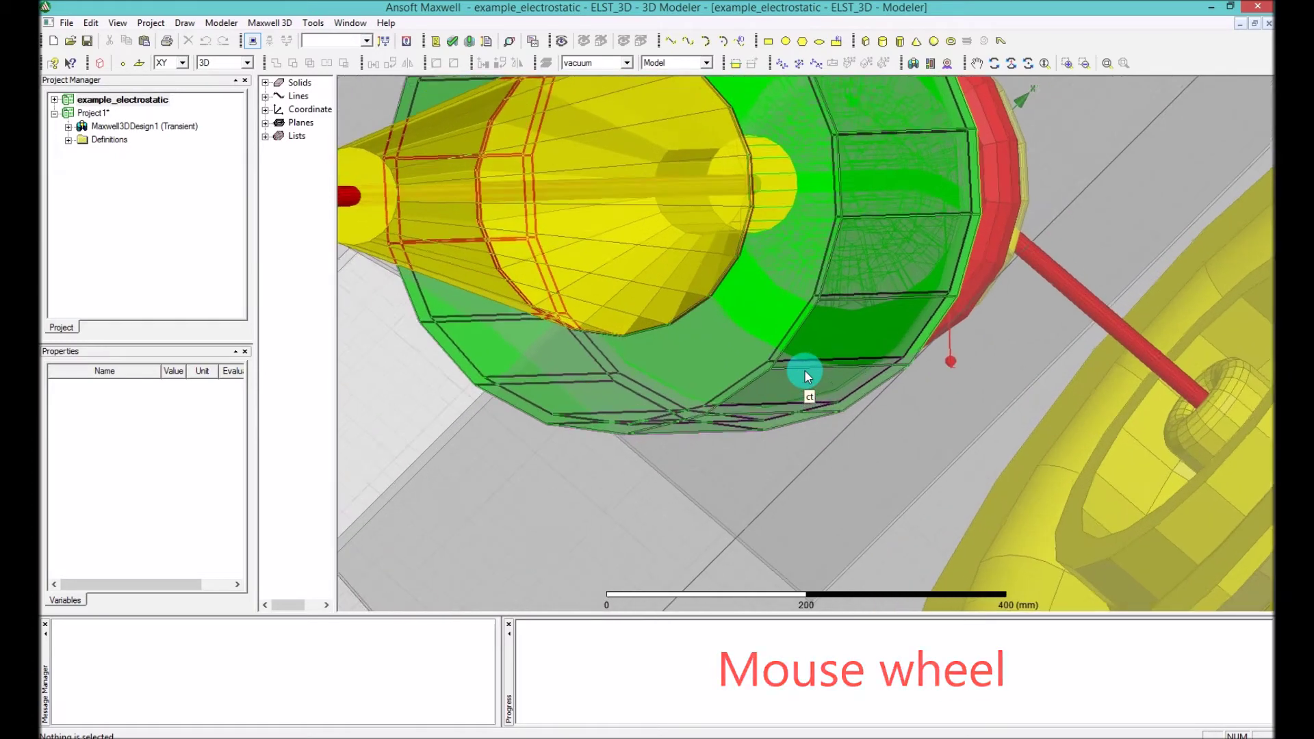
{"action": "scroll", "coordinate": [805, 373], "scroll_direction": "up", "scroll_amount": 1}
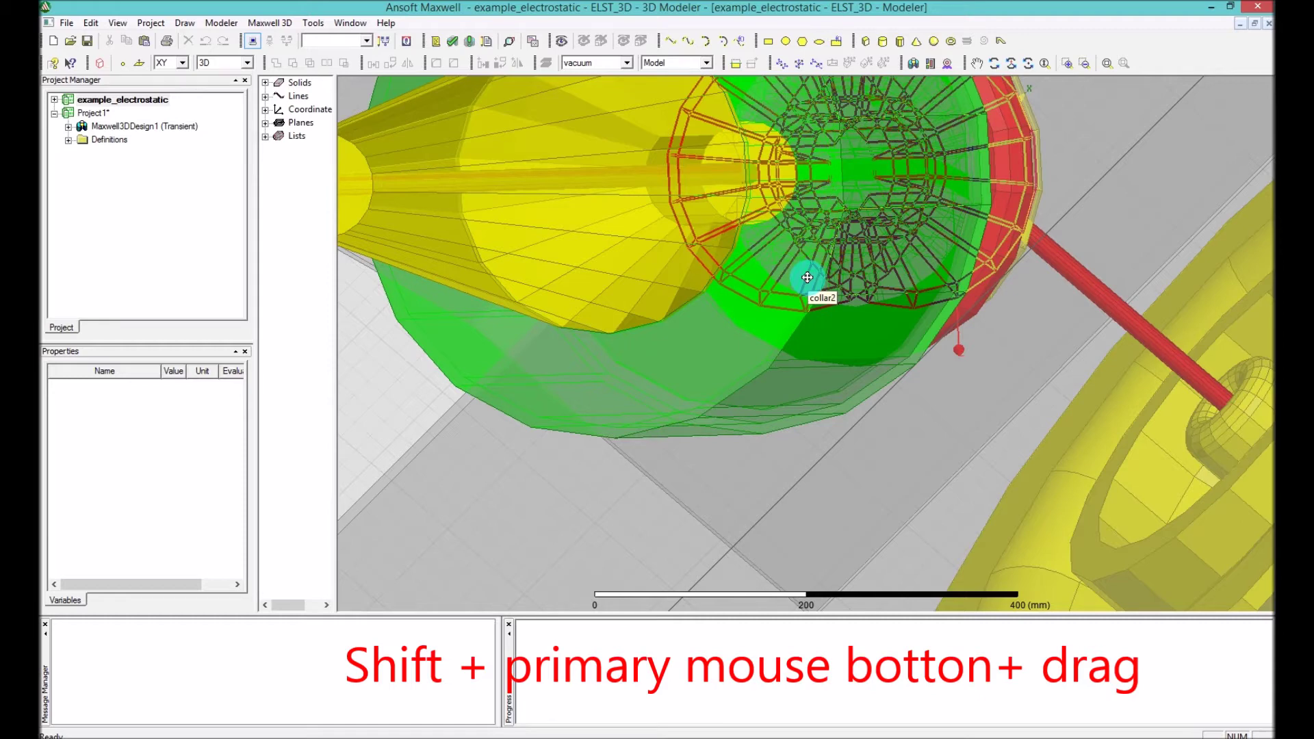
{"action": "left_click_drag", "start_coordinate": [807, 277], "coordinate": [781, 434], "text": "shift"}
{"action": "left_click_drag", "start_coordinate": [993, 472], "coordinate": [664, 252], "text": "shift"}
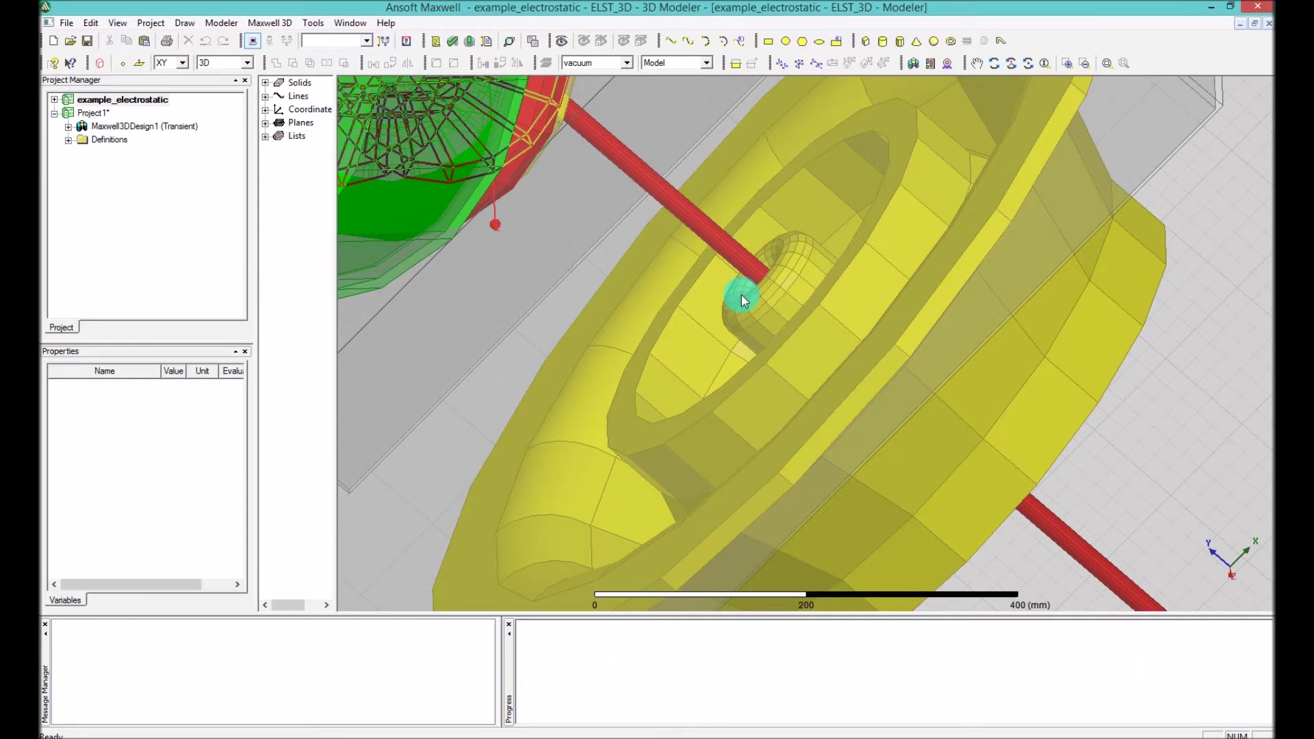
Select the bellow and then the tank as whole objects, and clear the selection
{"action": "left_click", "coordinate": [741, 294]}
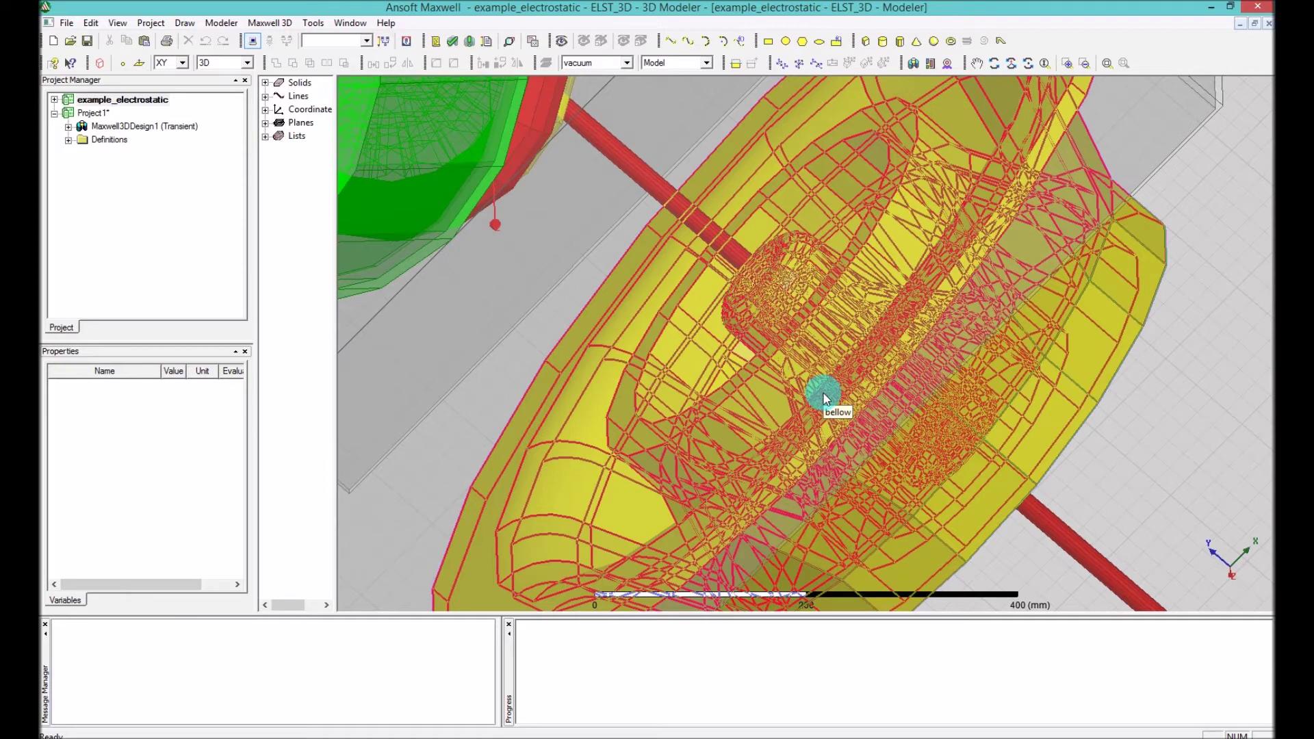
{"action": "left_click", "coordinate": [882, 342]}
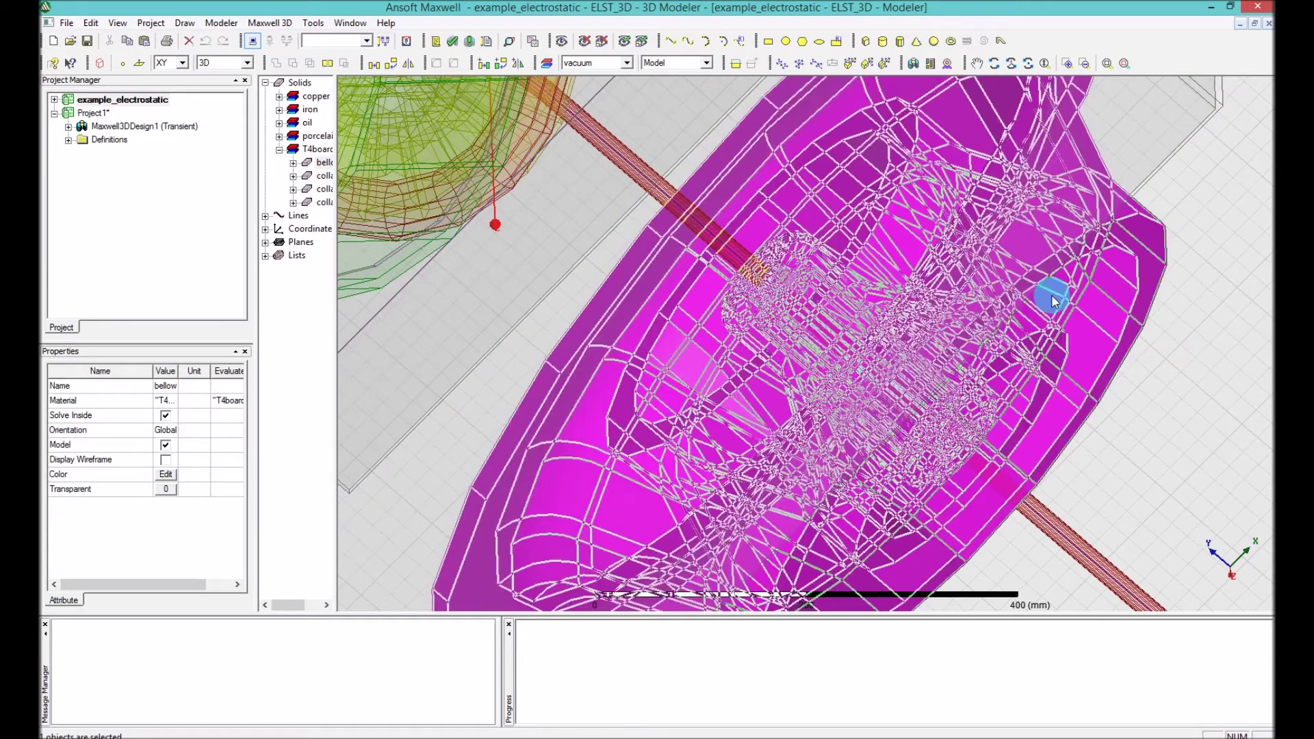
{"action": "left_click", "coordinate": [1169, 297]}
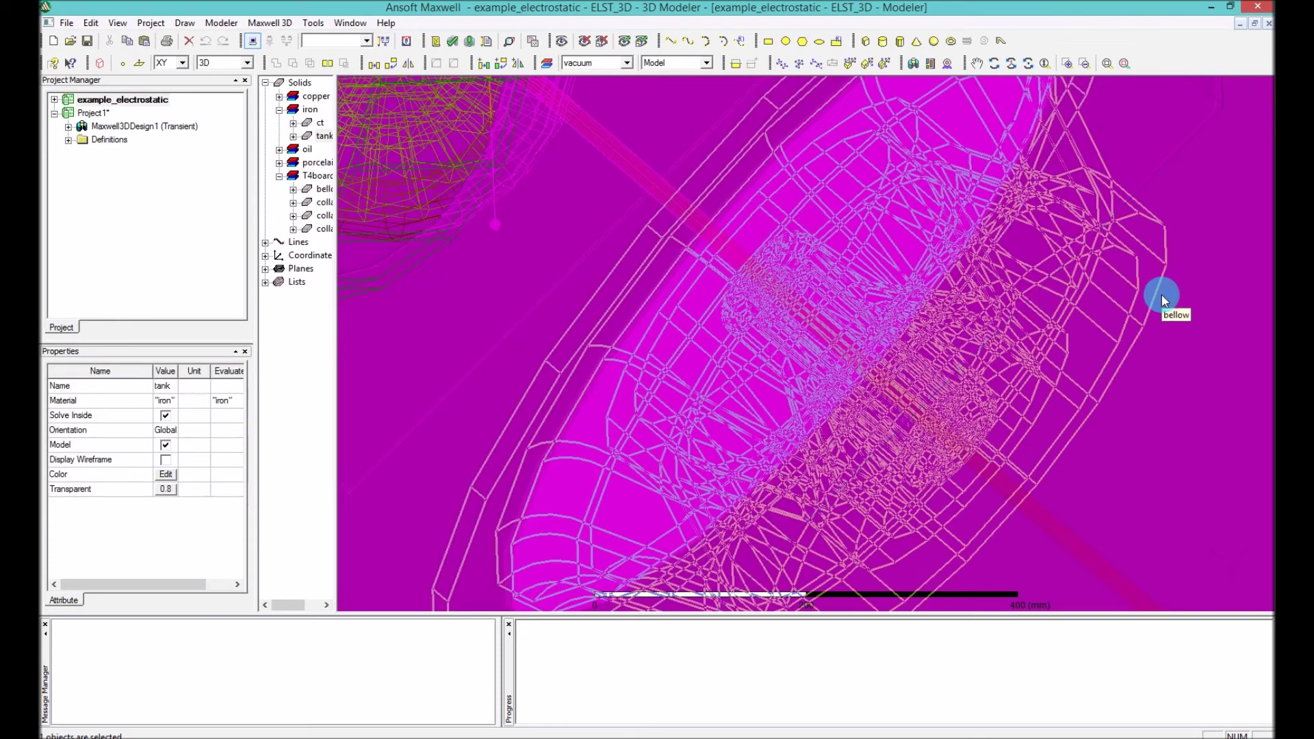
{"action": "scroll", "coordinate": [1069, 273], "scroll_direction": "down", "scroll_amount": 5}
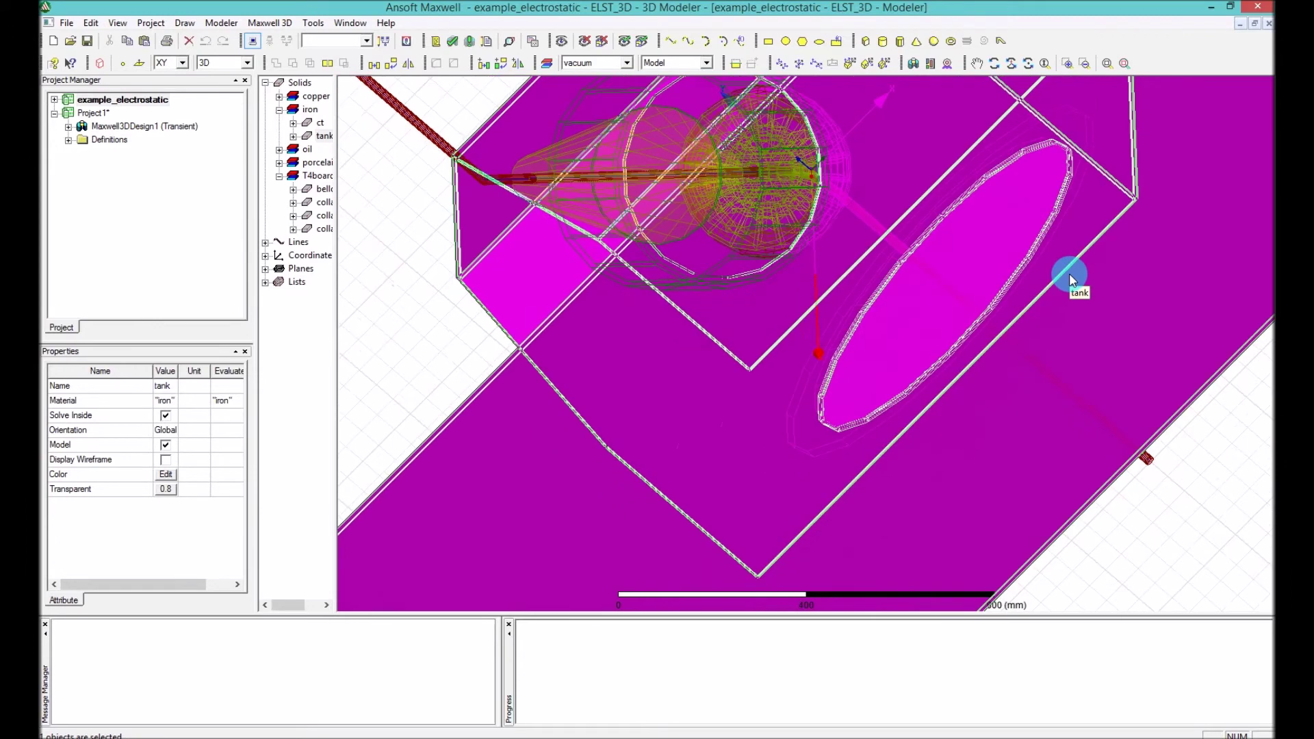
{"action": "left_click", "coordinate": [1121, 493]}
Switch the selection mode to faces and select the large tank face in front of the bellow
{"action": "right_click", "coordinate": [1124, 496]}
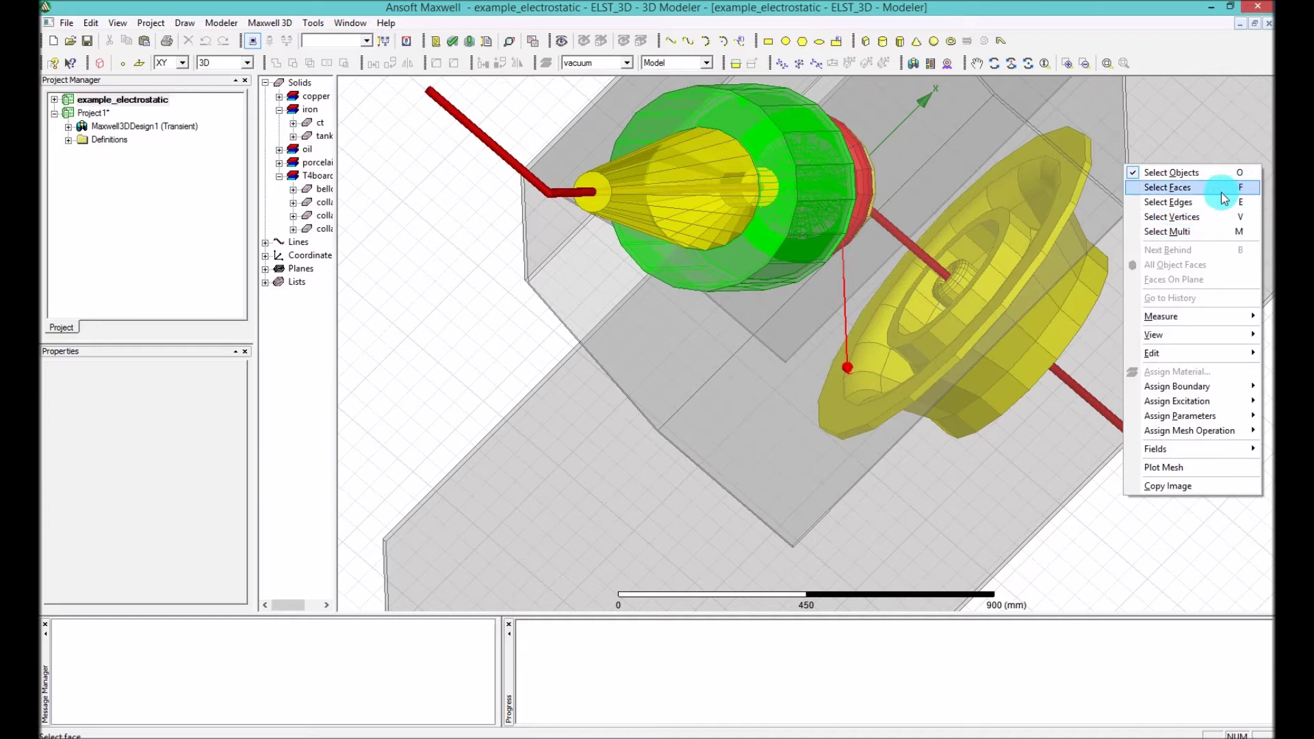
{"action": "left_click", "coordinate": [1112, 553]}
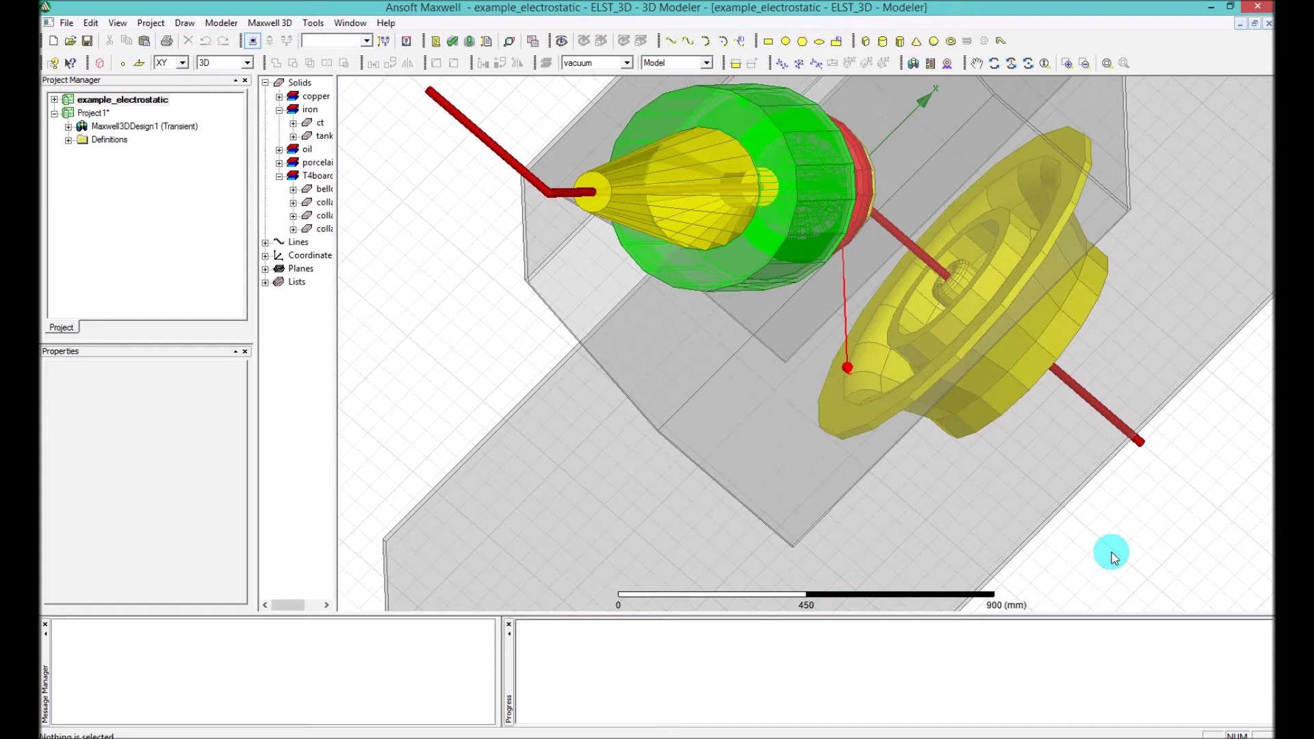
{"action": "key", "text": "f"}
{"action": "key", "text": "o"}
{"action": "key", "text": "e"}
{"action": "left_click", "coordinate": [977, 312]}
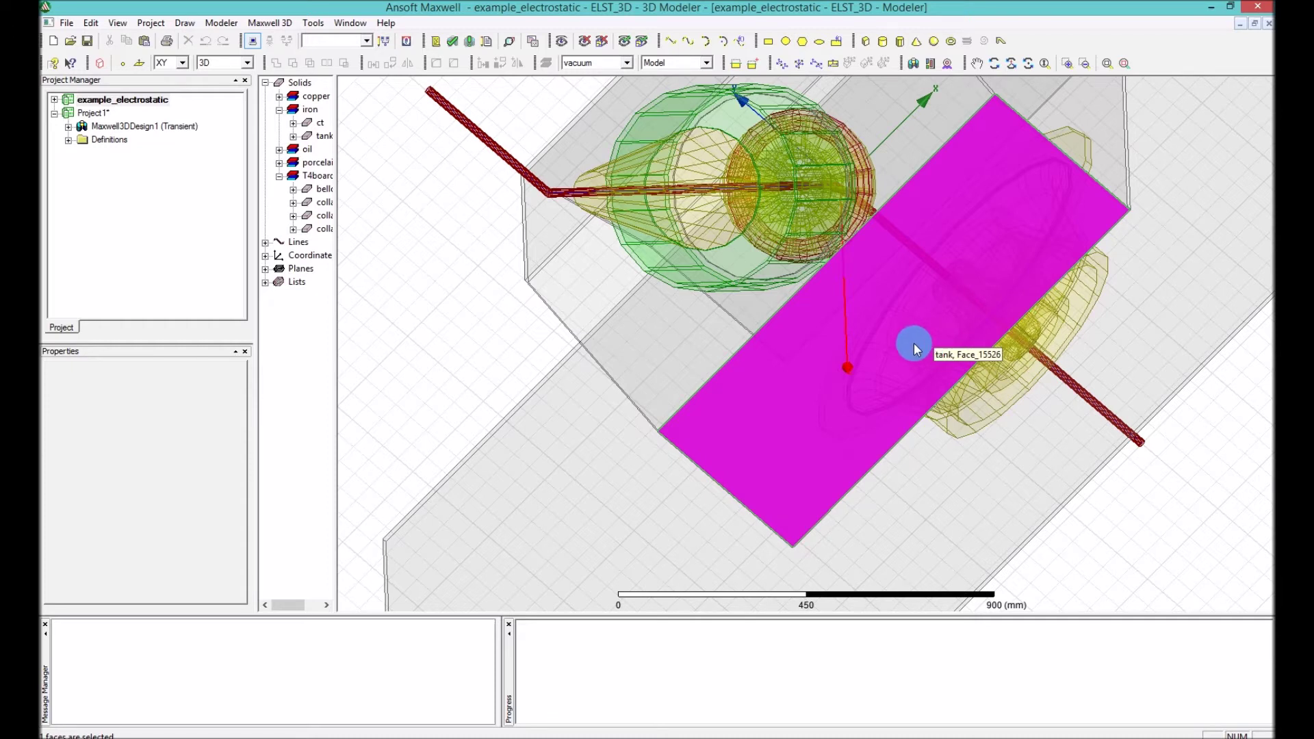
Hide the tank in the active view and select the small square face inside the bellow
{"action": "left_click", "coordinate": [562, 42]}
{"action": "left_click_drag", "start_coordinate": [237, 48], "coordinate": [361, 55]}
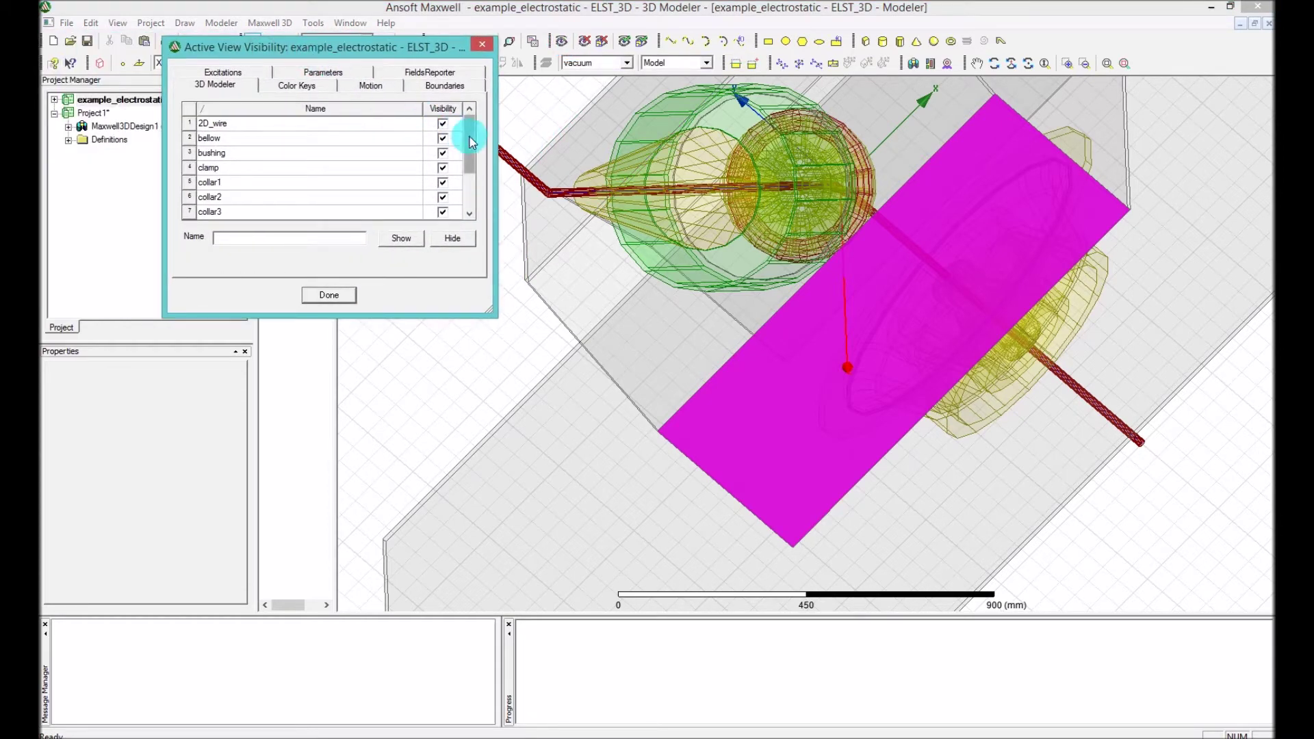
{"action": "left_click_drag", "start_coordinate": [469, 136], "coordinate": [470, 175]}
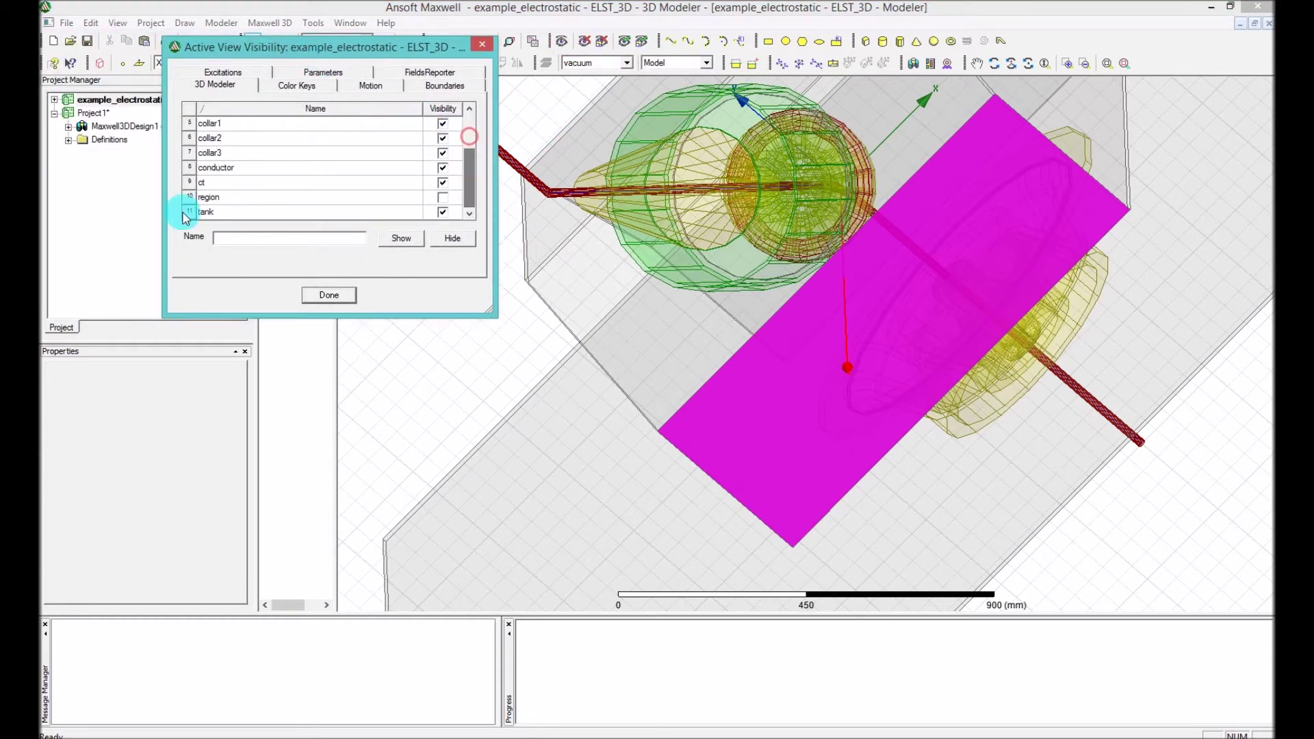
{"action": "left_click", "coordinate": [443, 213]}
{"action": "left_click", "coordinate": [341, 294]}
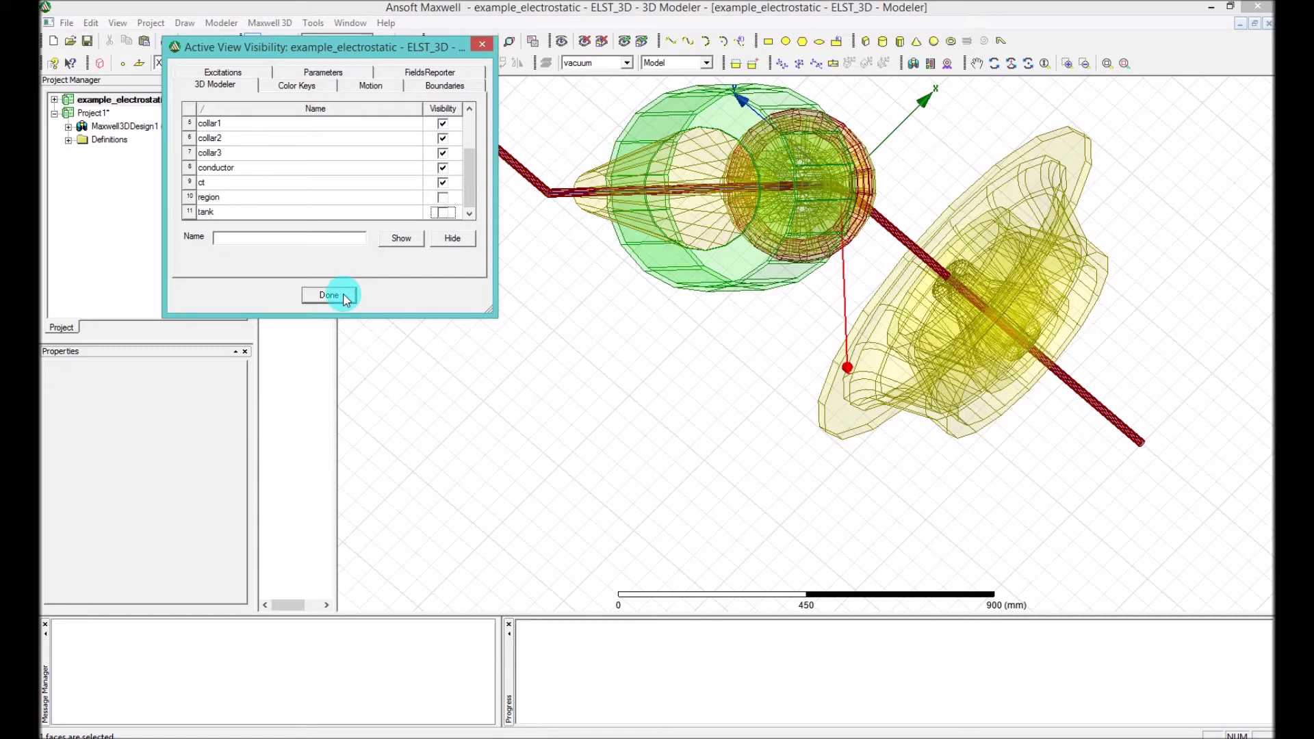
{"action": "left_click", "coordinate": [968, 307]}
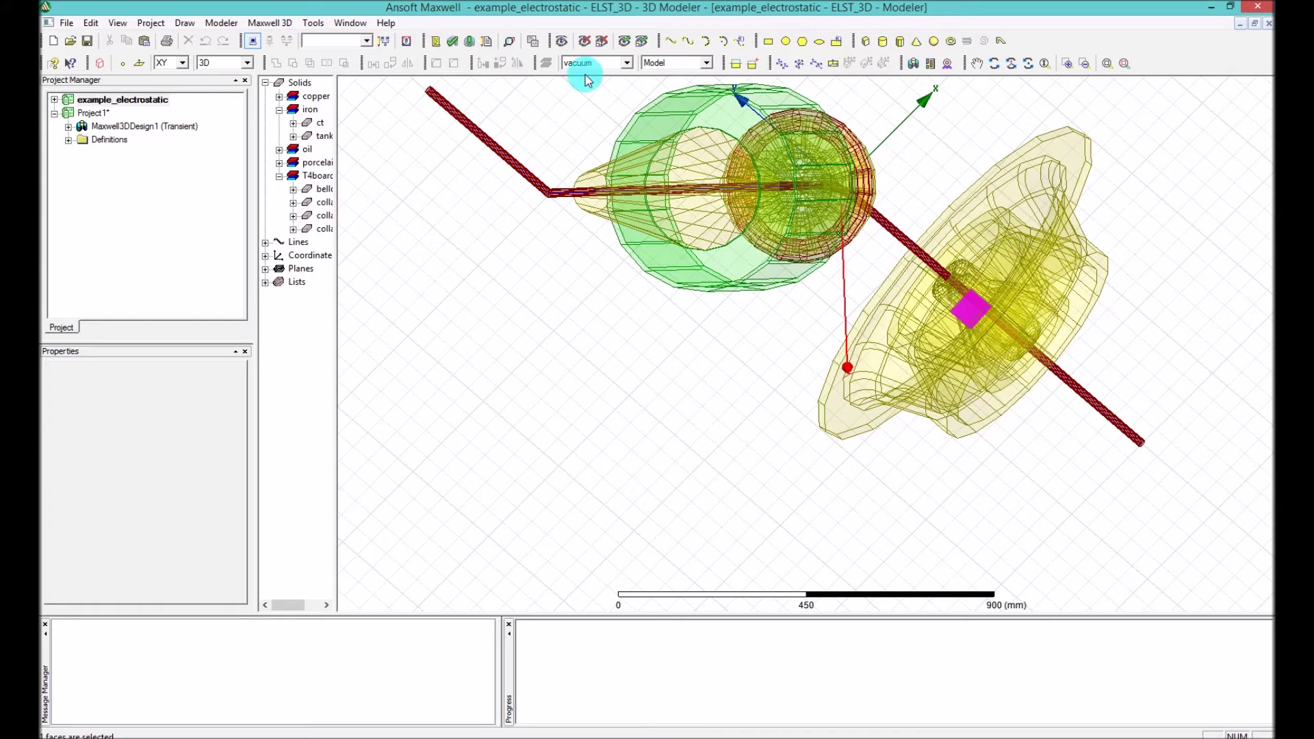
Make the tank visible again in the active view and clear the face selection
{"action": "left_click", "coordinate": [562, 40]}
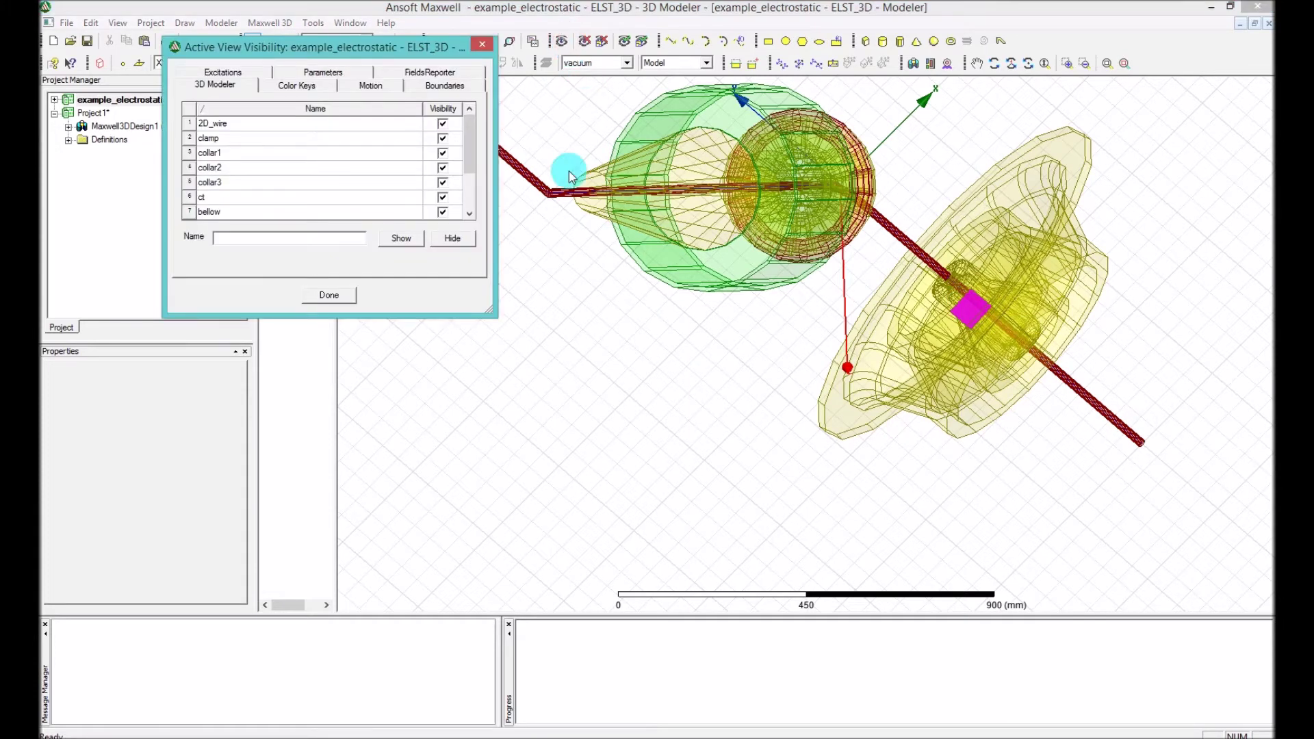
{"action": "scroll", "coordinate": [470, 171], "scroll_direction": "down", "scroll_amount": 2}
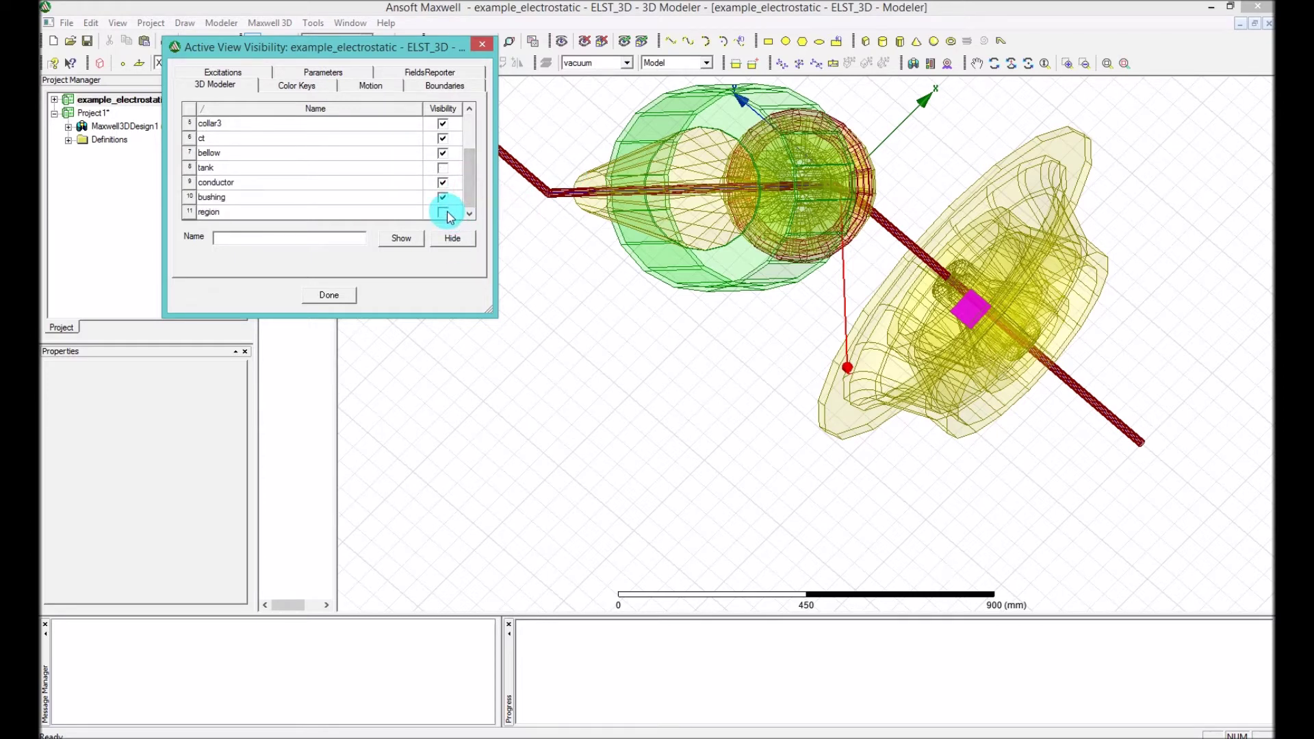
{"action": "mouse_move", "coordinate": [473, 174]}
{"action": "left_mouse_down"}
{"action": "mouse_move", "coordinate": [475, 135]}
{"action": "mouse_move", "coordinate": [472, 171]}
{"action": "left_mouse_up"}
{"action": "left_click", "coordinate": [442, 168]}
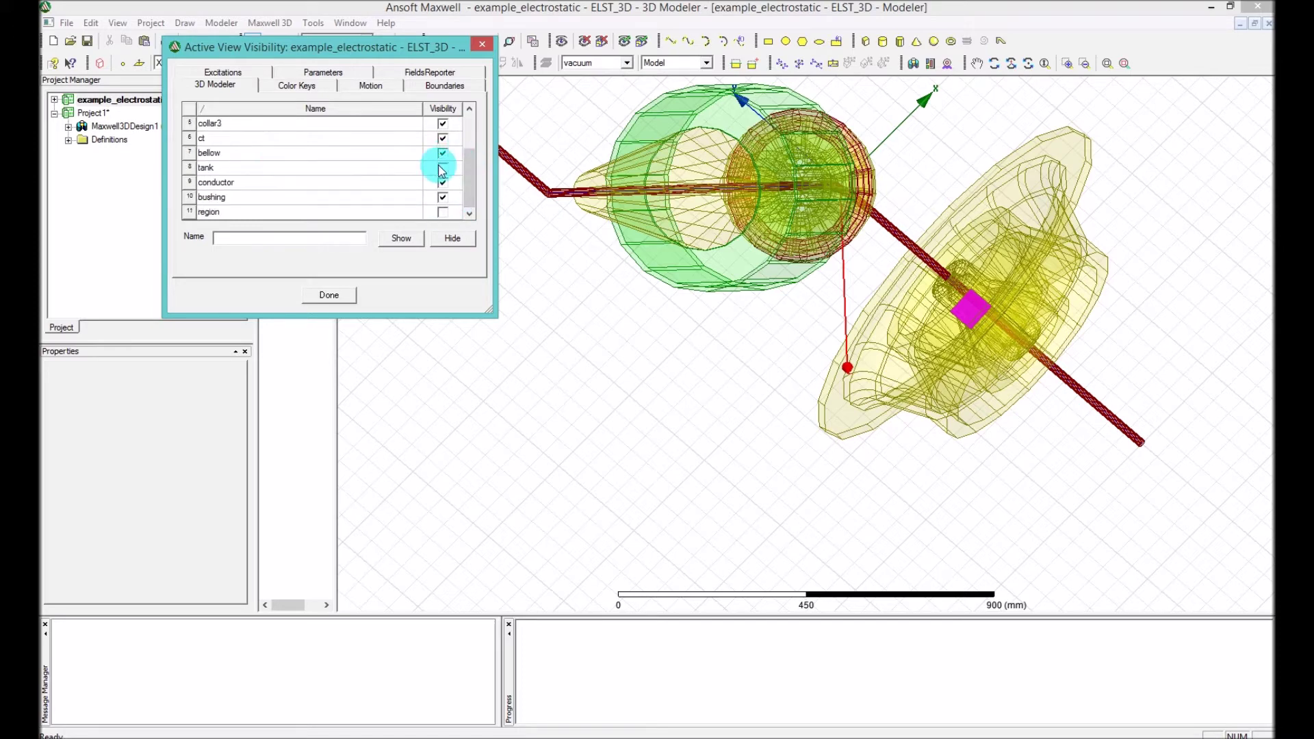
{"action": "left_click", "coordinate": [334, 296]}
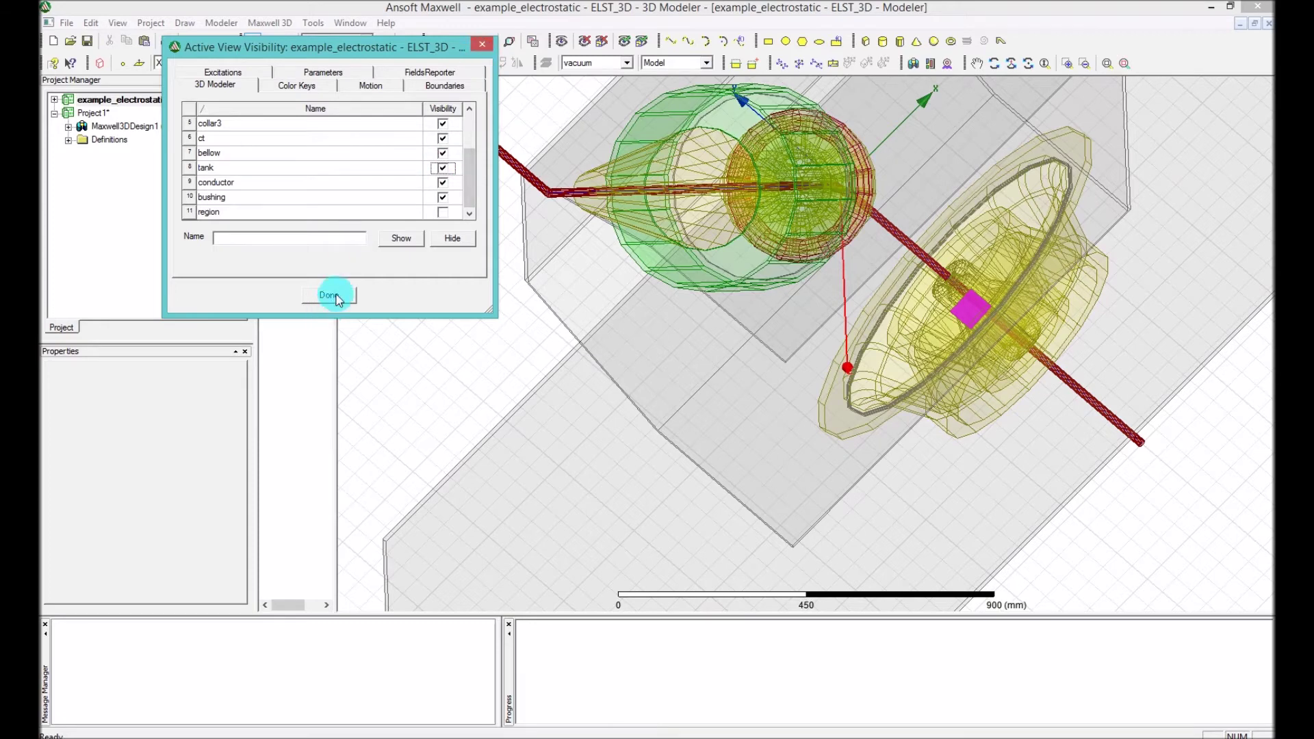
{"action": "left_click", "coordinate": [458, 301]}
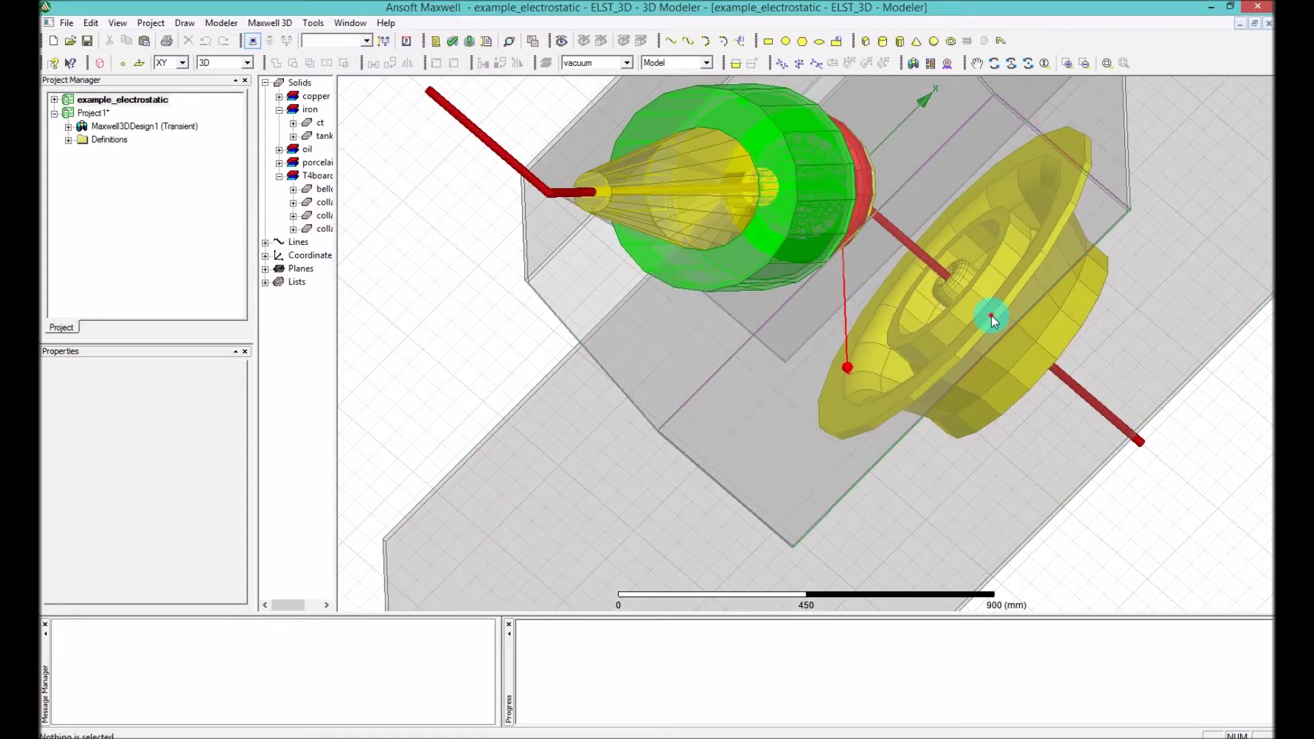
Select the large tank face over the bellow and cycle the selection through the faces behind it with Next Behind
{"action": "left_click", "coordinate": [991, 315]}
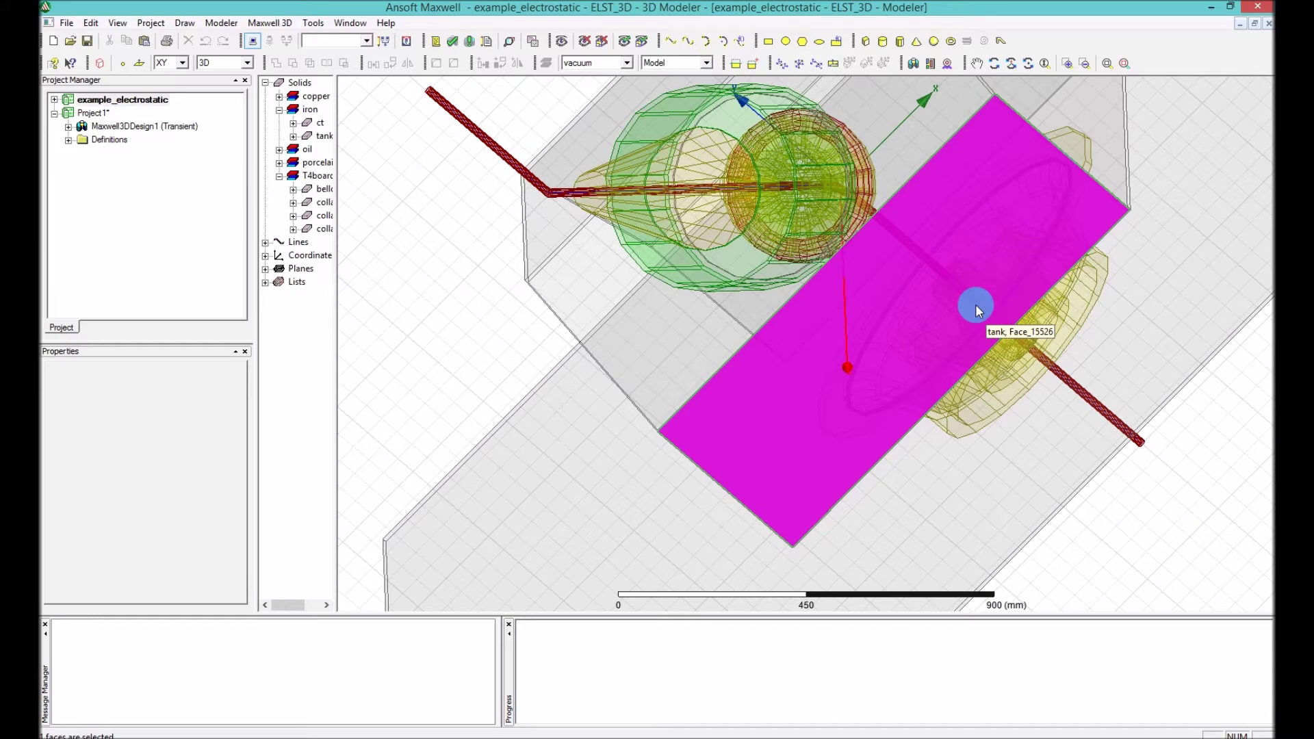
{"action": "left_click", "coordinate": [1137, 472]}
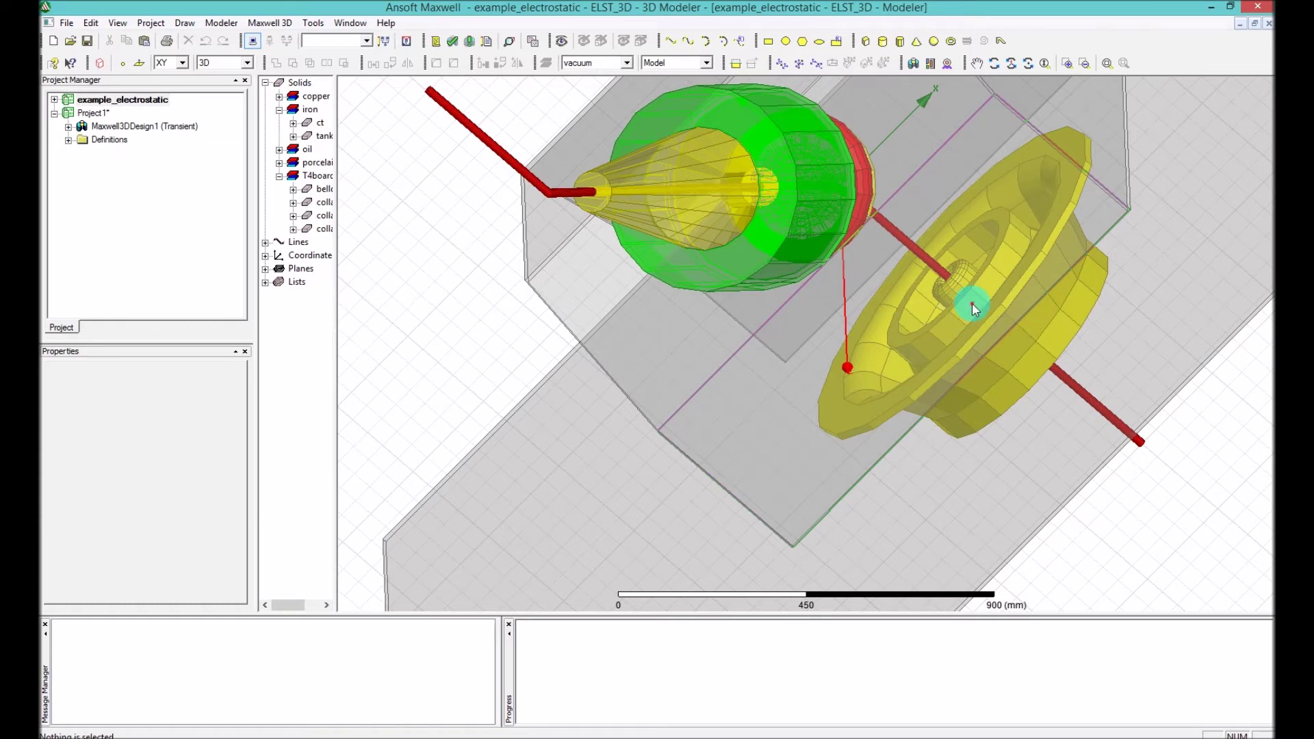
{"action": "left_click", "coordinate": [972, 304]}
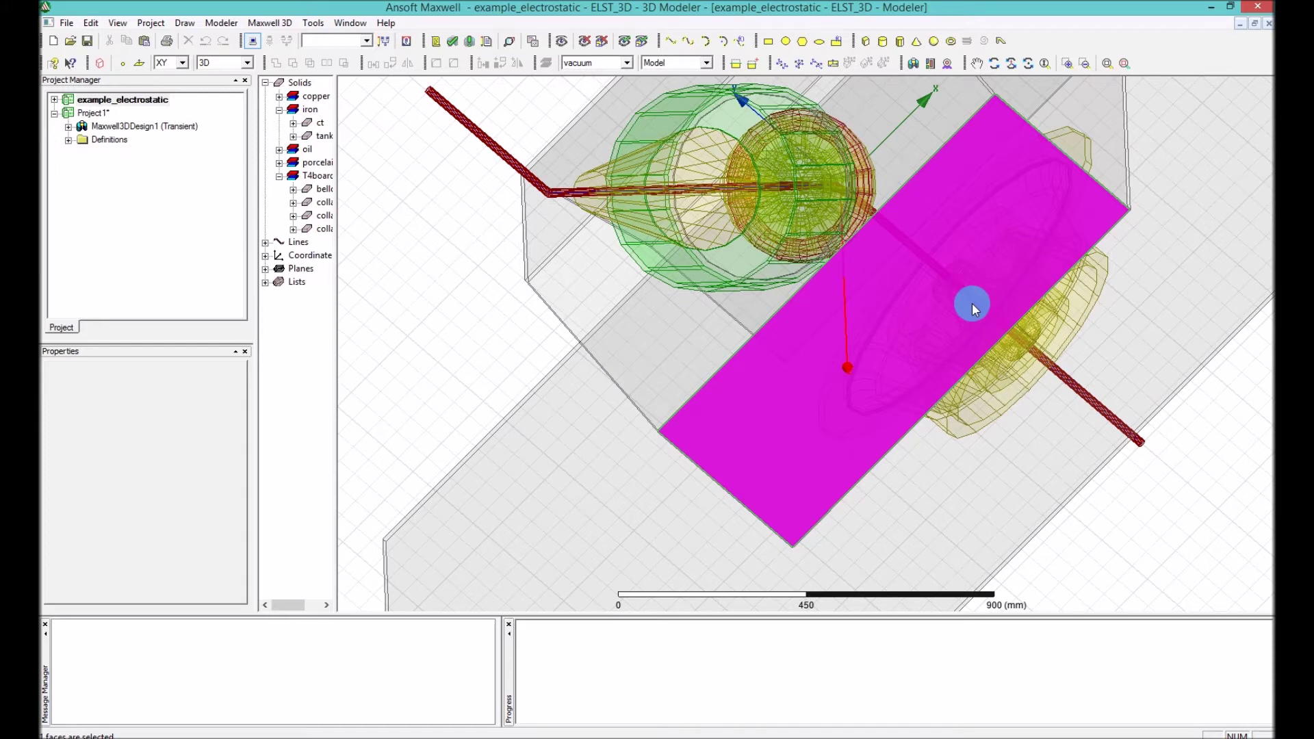
{"action": "key", "text": "b"}
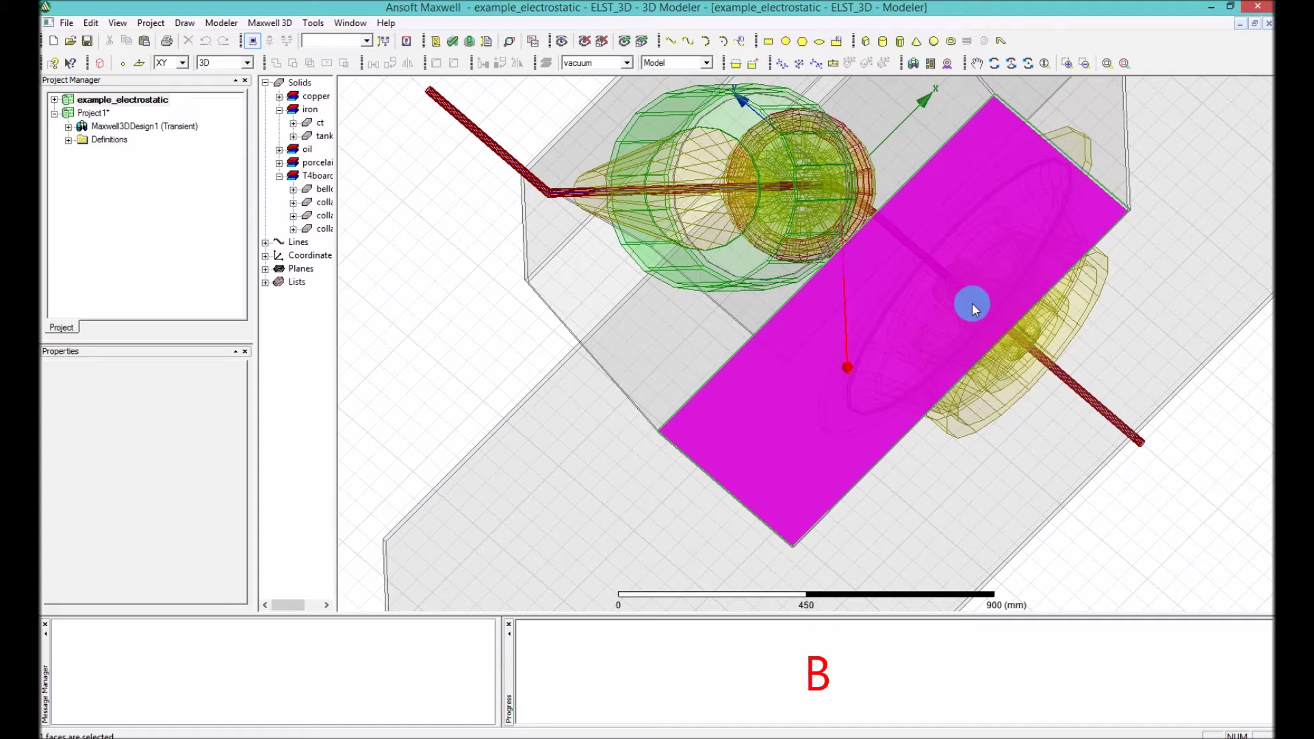
{"action": "key", "text": "b"}
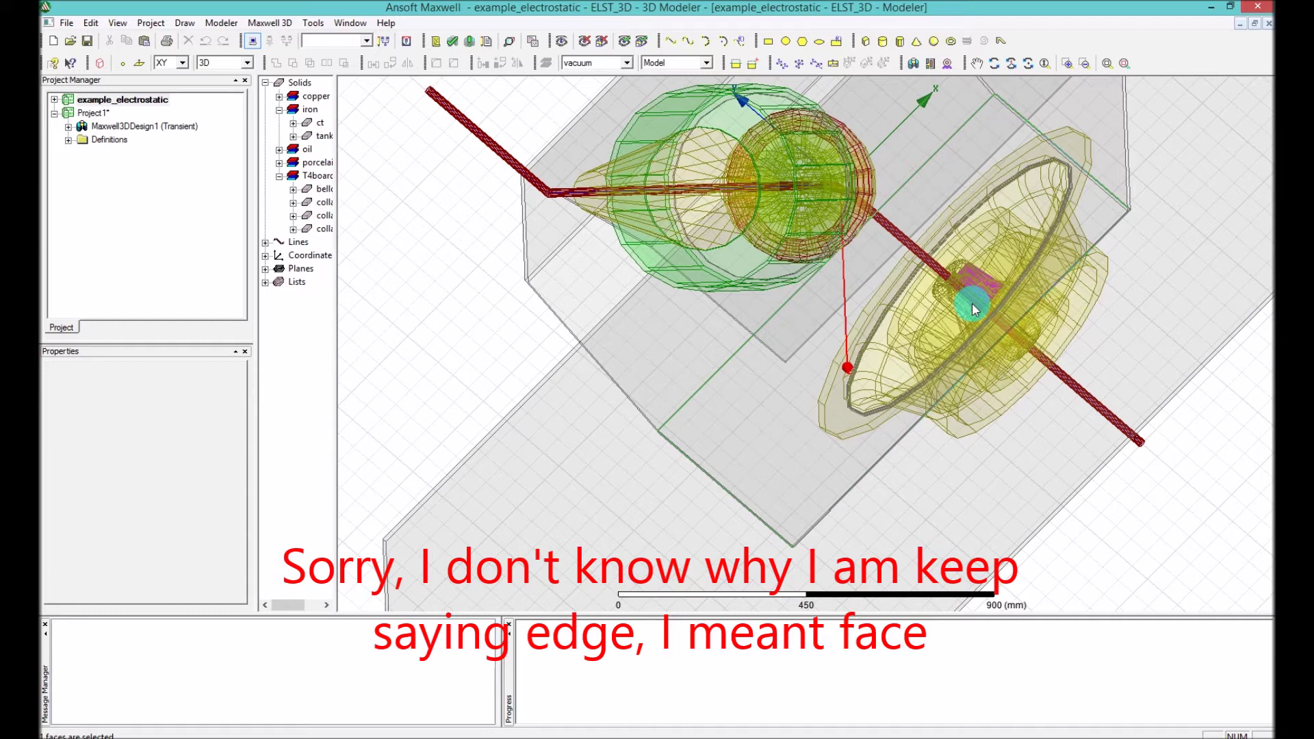
{"action": "key", "text": "b"}
{"action": "key", "text": "b"}
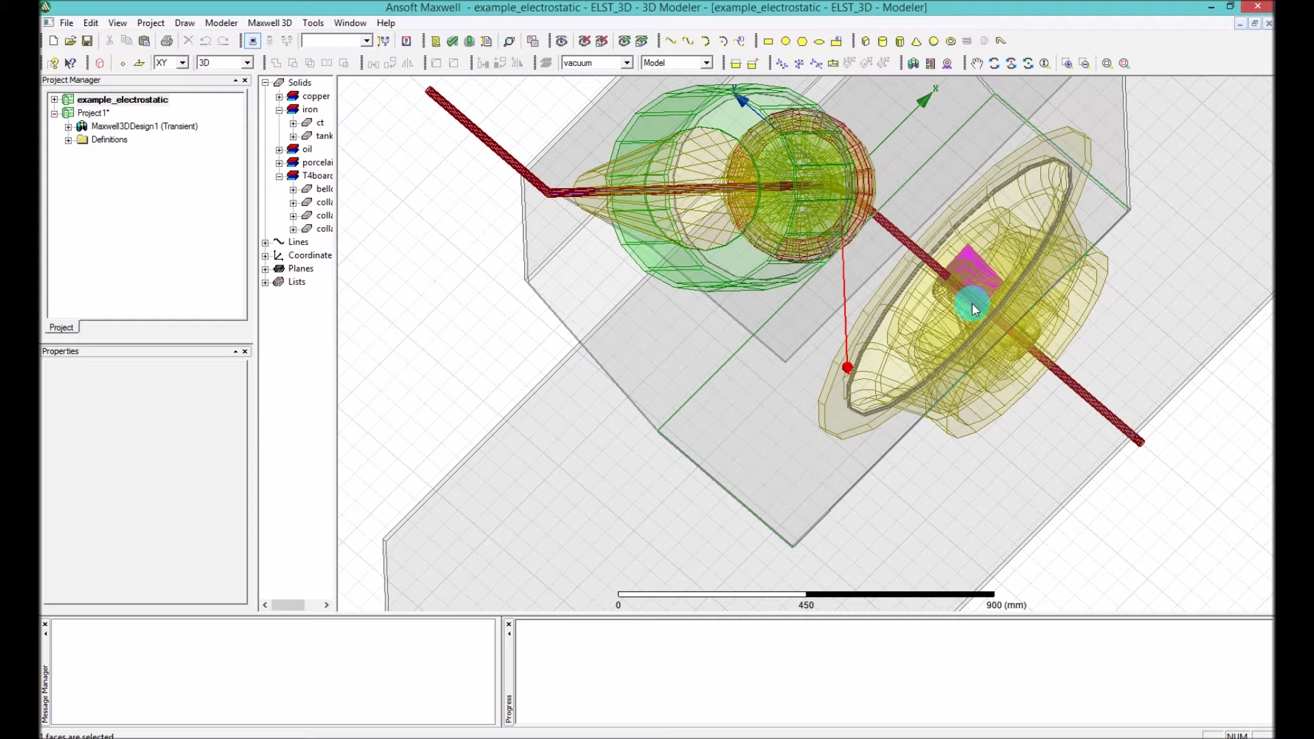
{"action": "key", "text": "b"}
Fit the whole model in the view, select all objects, and clear the selection
{"action": "key", "text": "ctrl+d"}
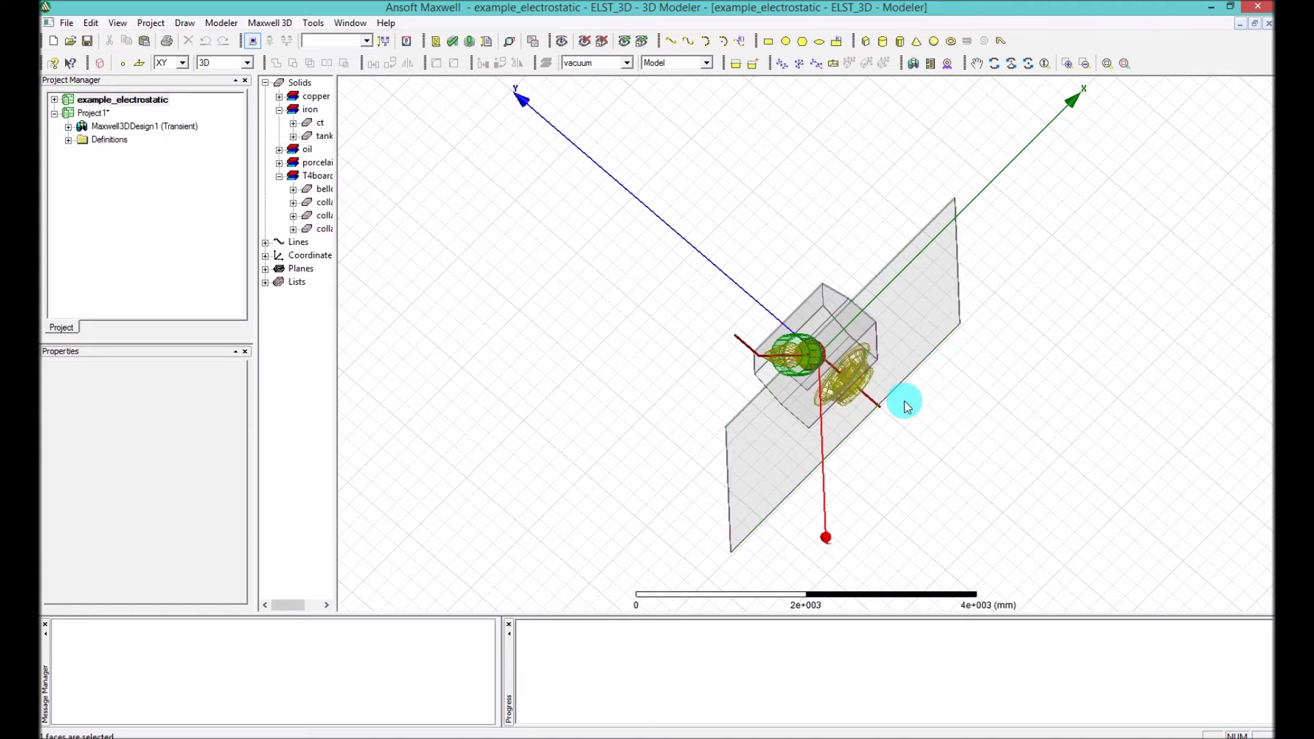
{"action": "key", "text": "ctrl+a"}
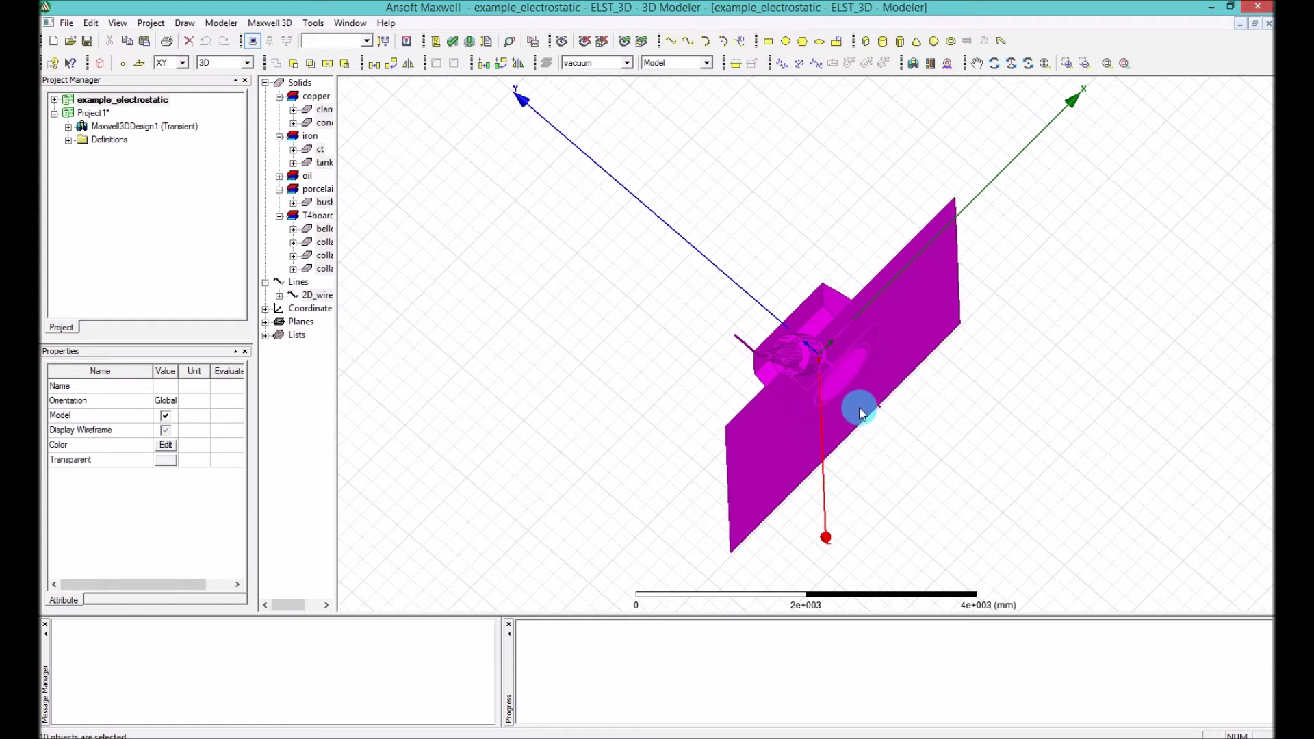
{"action": "left_click", "coordinate": [1106, 243]}
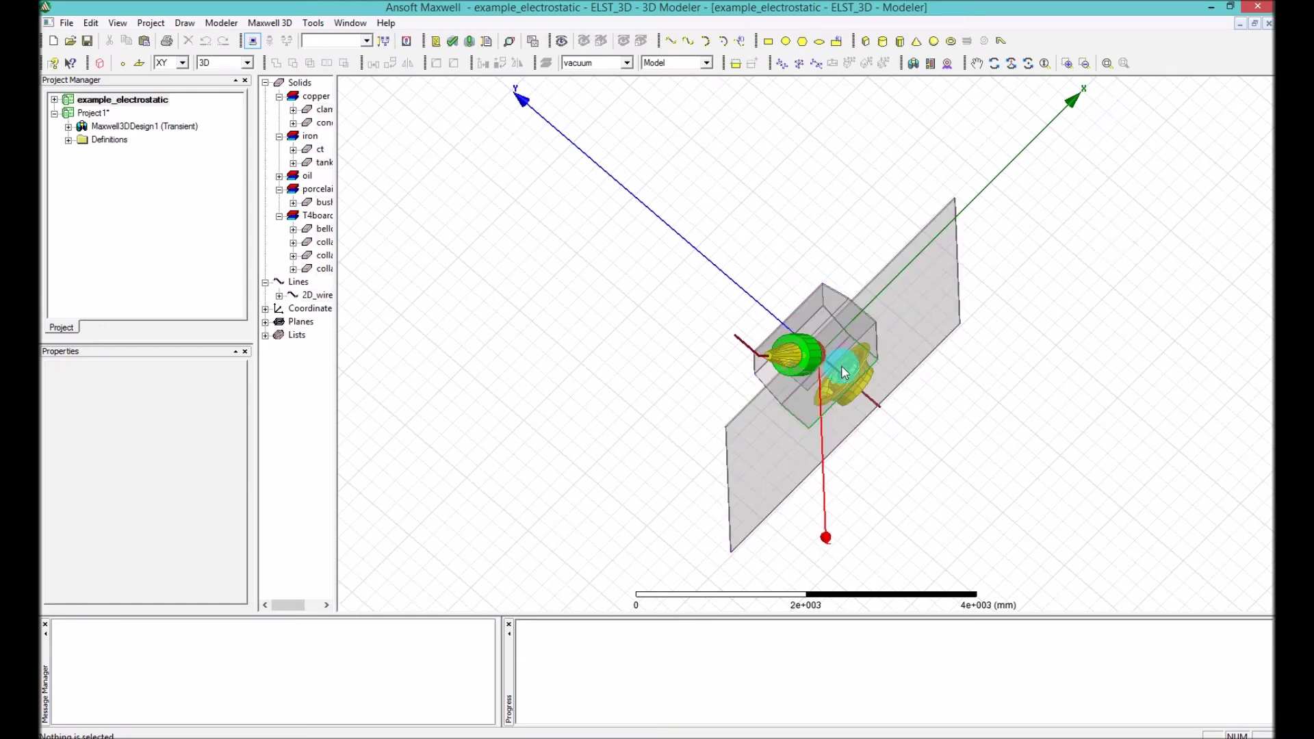
Select a face on the ct together with the small square face inside the bellow, reached through Next Behind from the tank face
{"action": "scroll", "coordinate": [840, 366], "scroll_direction": "up", "scroll_amount": 5}
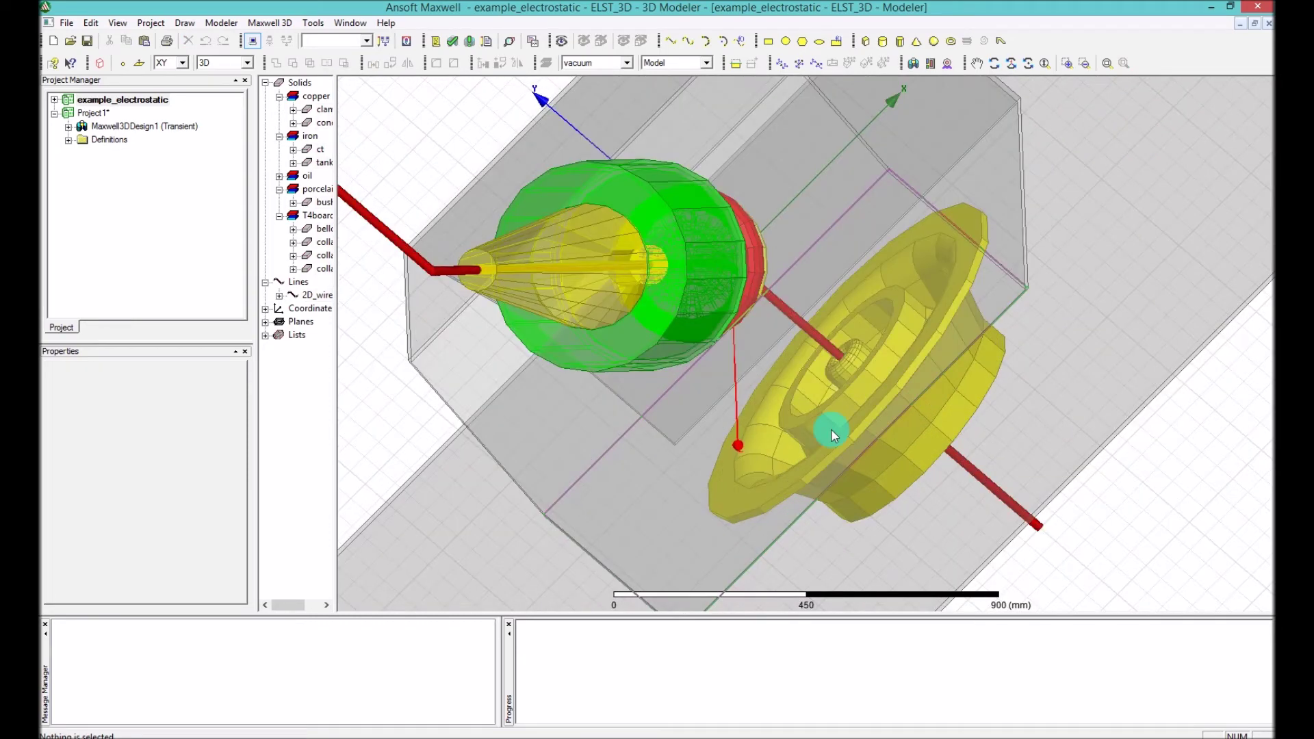
{"action": "scroll", "coordinate": [831, 431], "scroll_direction": "up", "scroll_amount": 3}
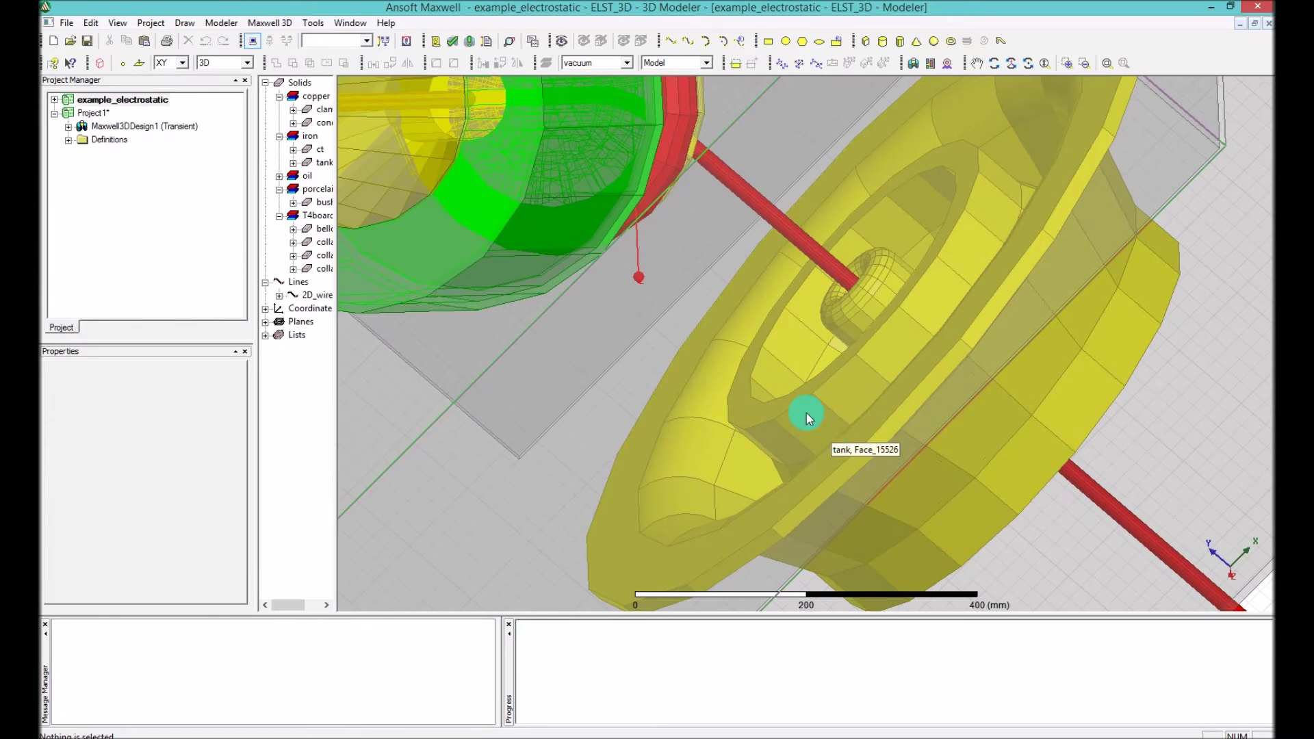
{"action": "left_click", "coordinate": [615, 163]}
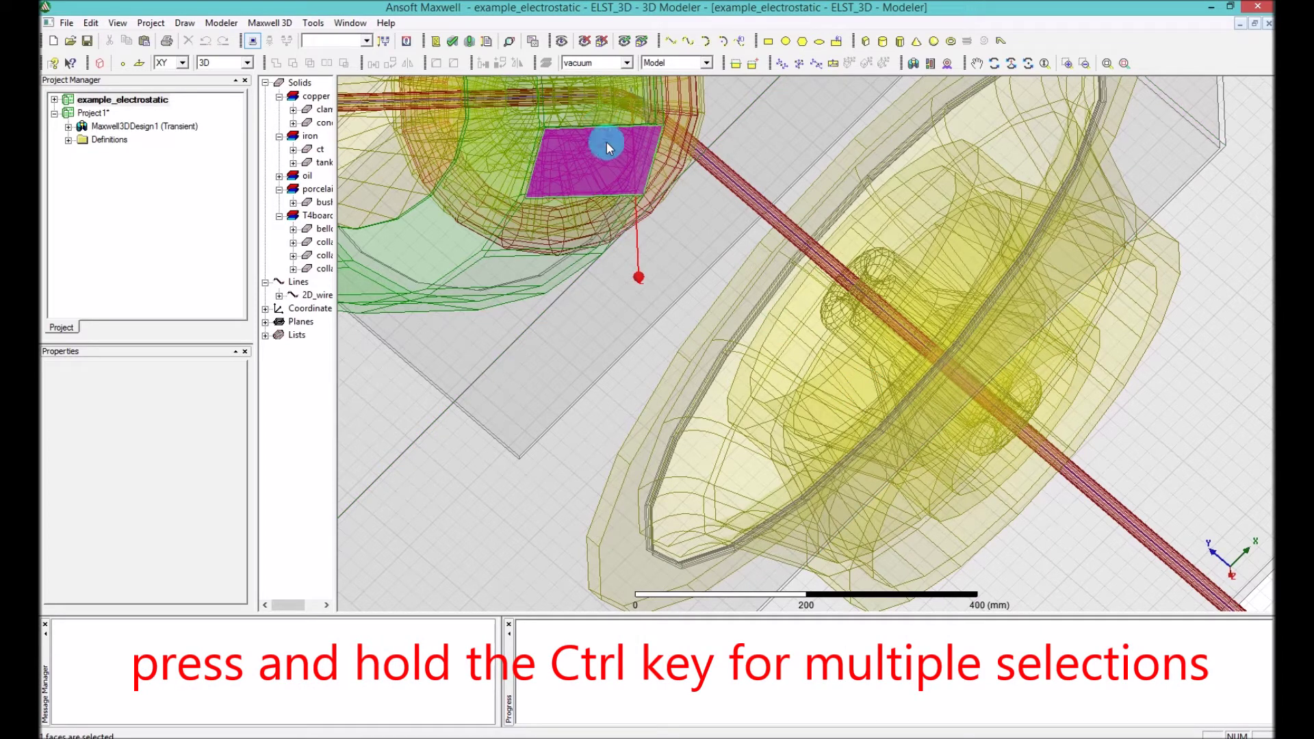
{"action": "left_click", "coordinate": [831, 394], "text": "ctrl"}
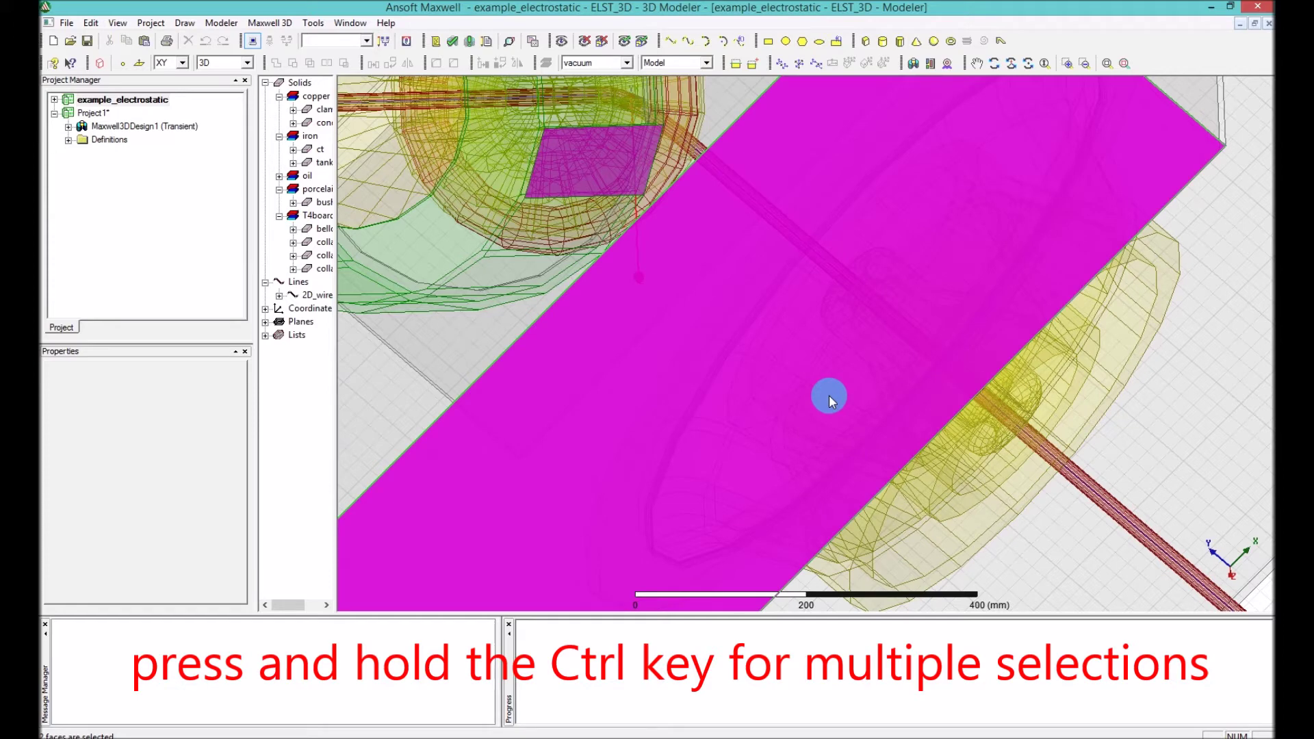
{"action": "key", "text": "b"}
{"action": "key", "text": "b"}
{"action": "key", "text": "b"}
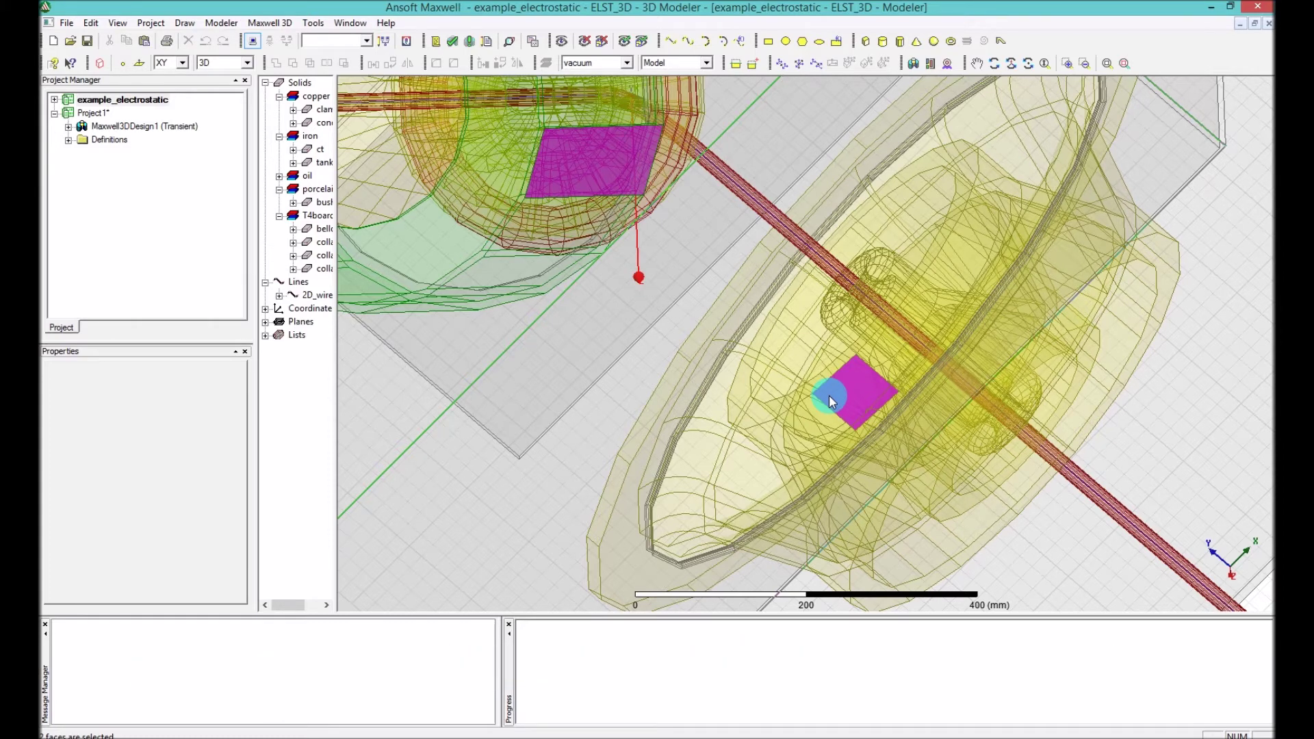
Examine the two selected faces on the ct and inside the bellow at close and distant scales
{"action": "scroll", "coordinate": [889, 431], "scroll_direction": "up", "scroll_amount": 5}
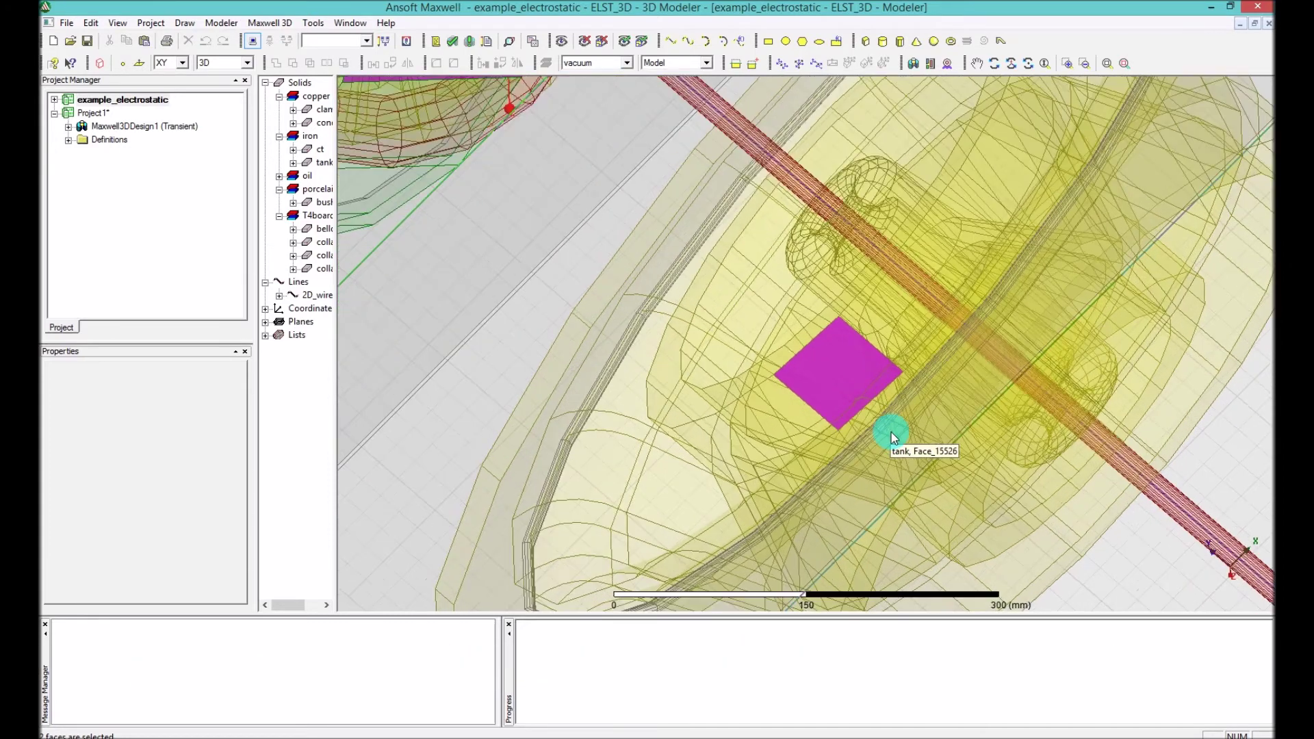
{"action": "scroll", "coordinate": [891, 432], "scroll_direction": "up", "scroll_amount": 2}
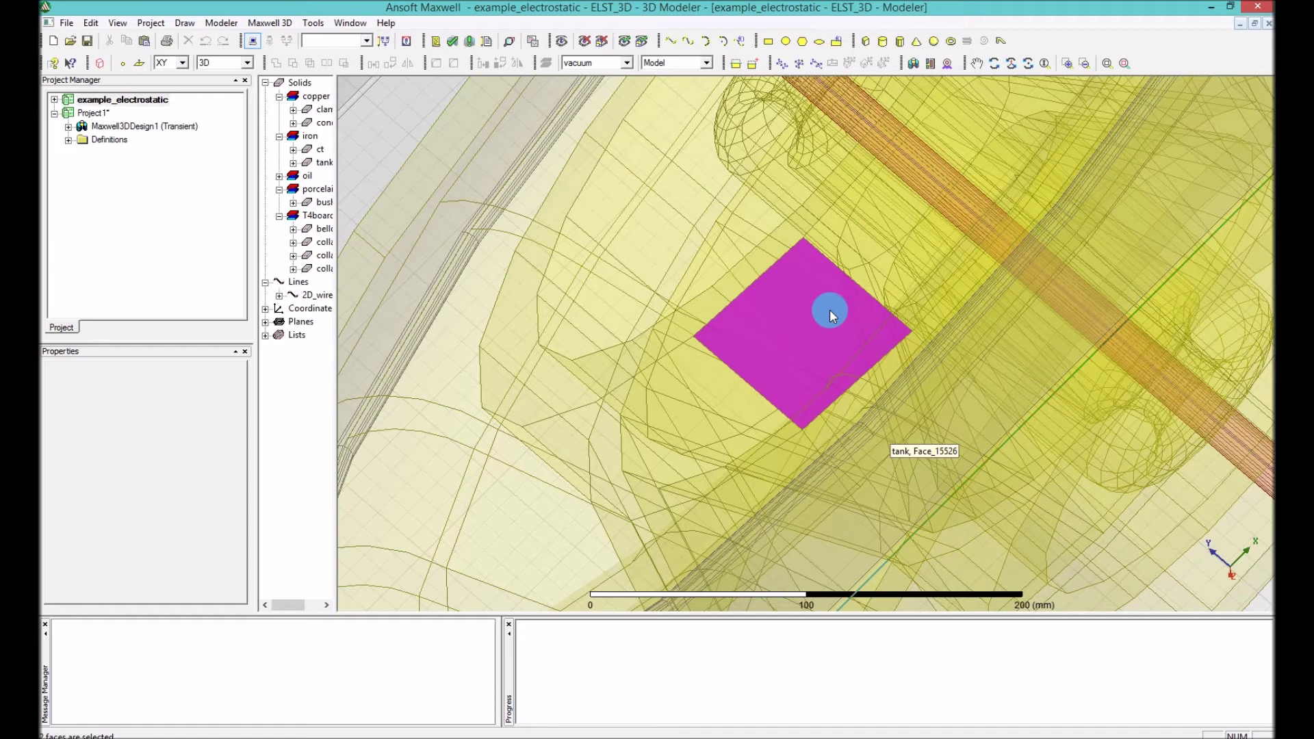
{"action": "scroll", "coordinate": [828, 315], "scroll_direction": "down", "scroll_amount": 5}
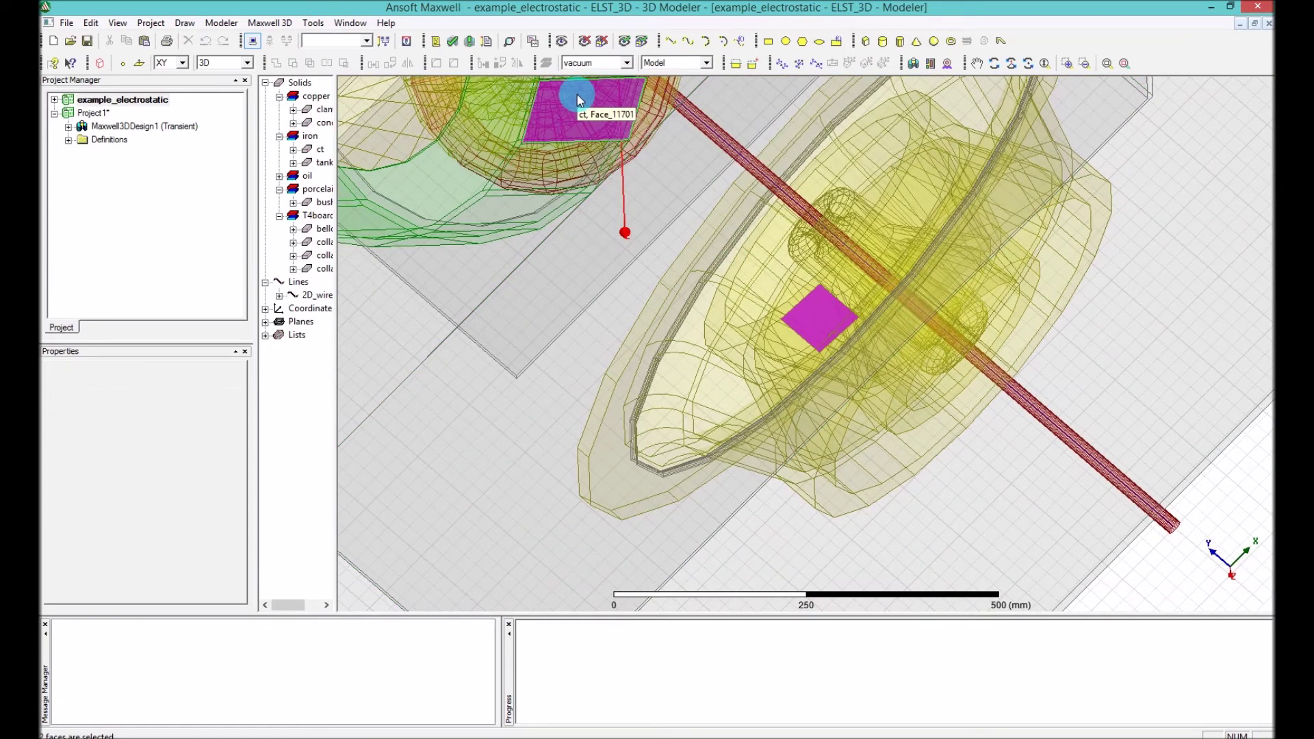
{"action": "scroll", "coordinate": [814, 261], "scroll_direction": "up", "scroll_amount": 5}
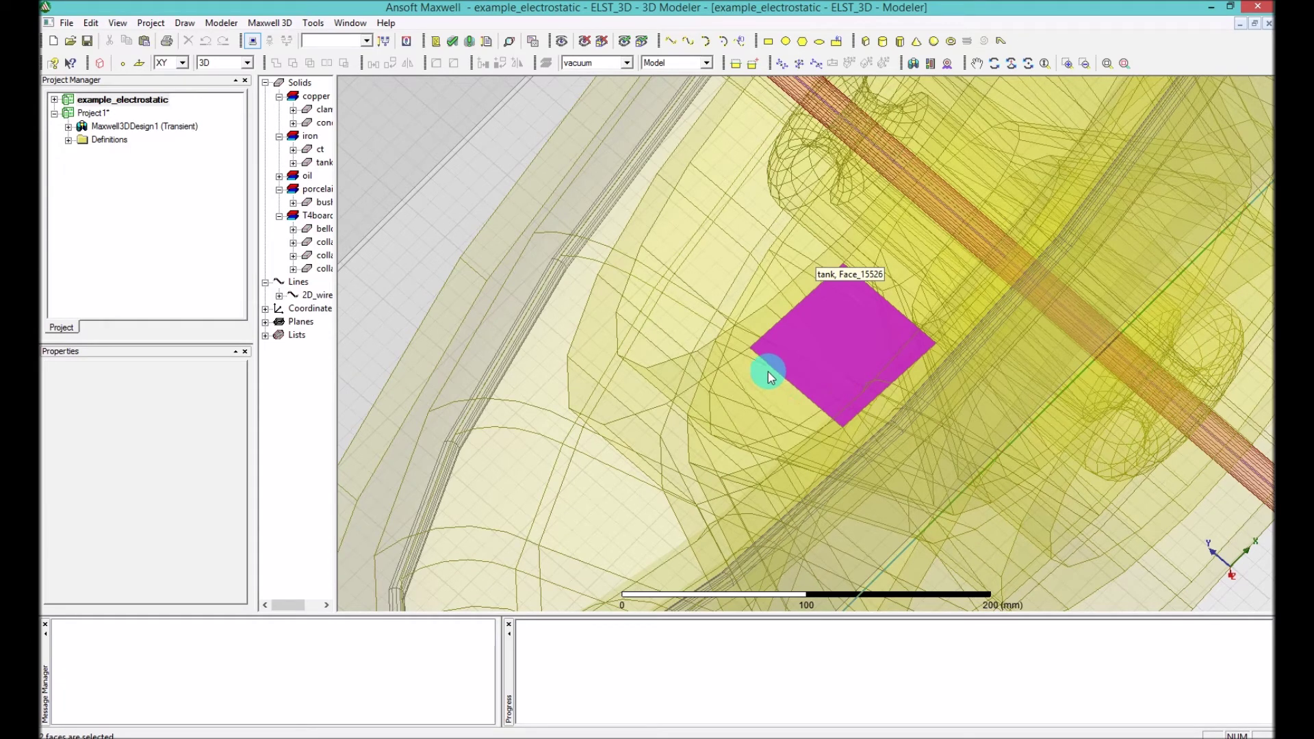
{"action": "scroll", "coordinate": [847, 339], "scroll_direction": "down", "scroll_amount": 2}
{"action": "scroll", "coordinate": [847, 338], "scroll_direction": "down", "scroll_amount": 3}
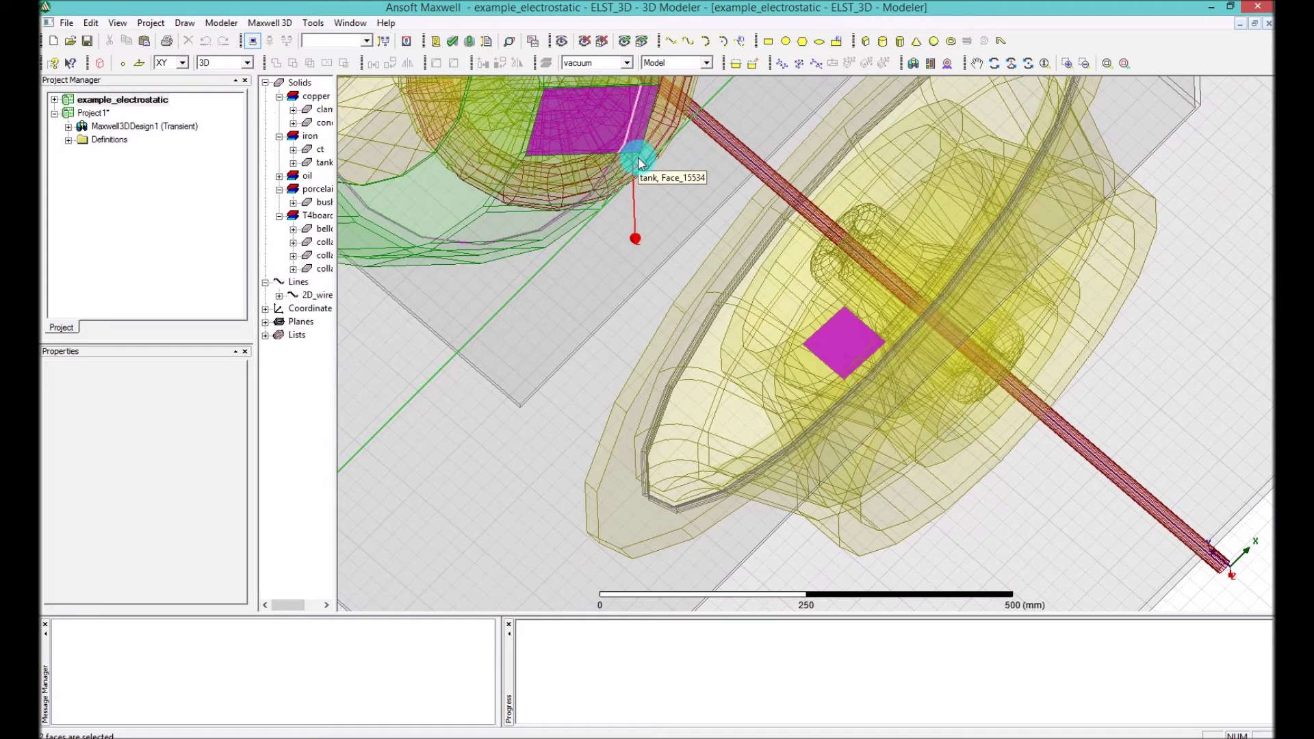
Clear the selection of the ct and bellow faces and fit the whole model in the view
{"action": "scroll", "coordinate": [837, 355], "scroll_direction": "up", "scroll_amount": 5}
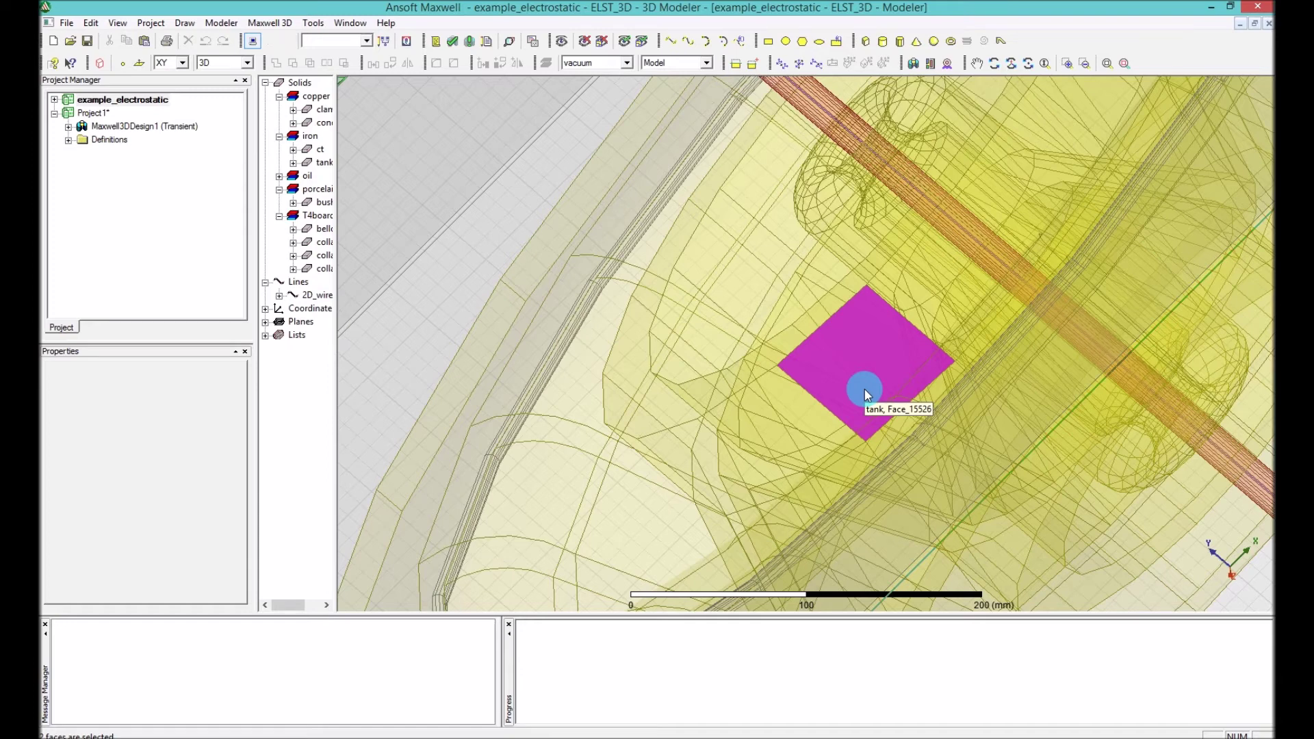
{"action": "left_click", "coordinate": [864, 388]}
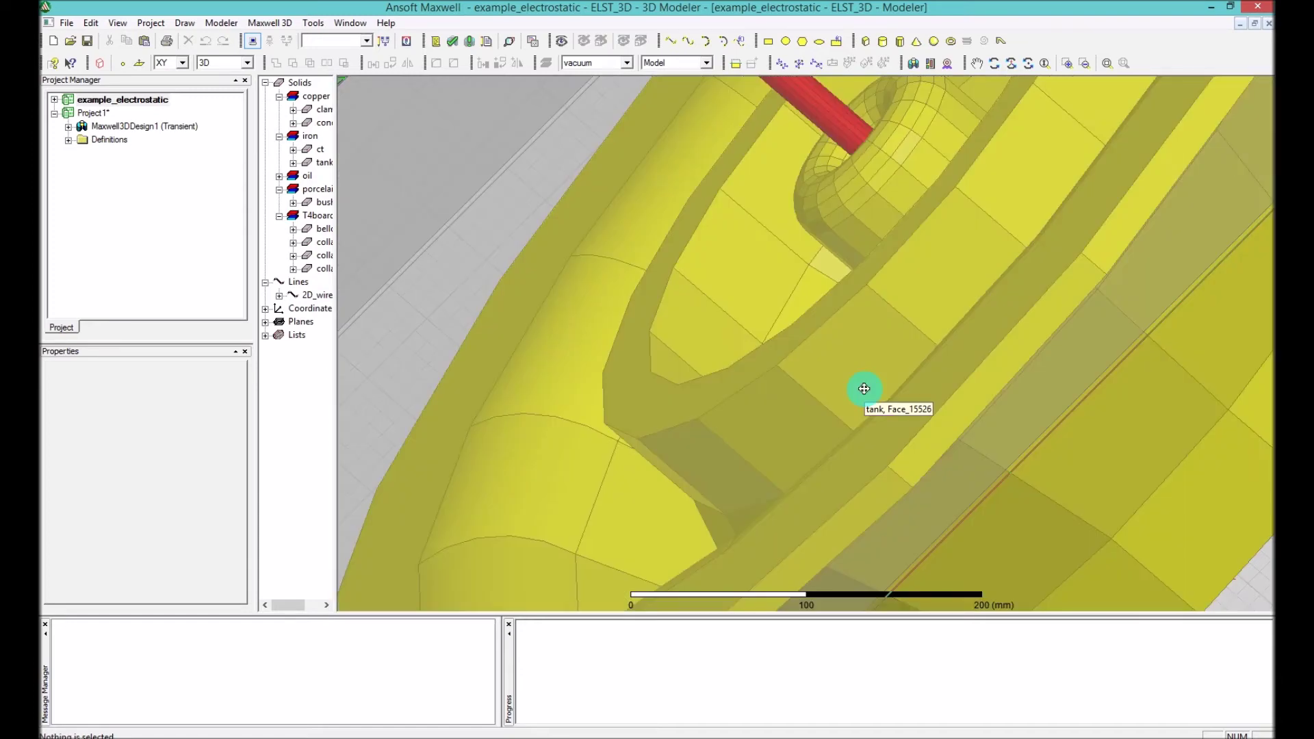
{"action": "key", "text": "ctrl+shift+a"}
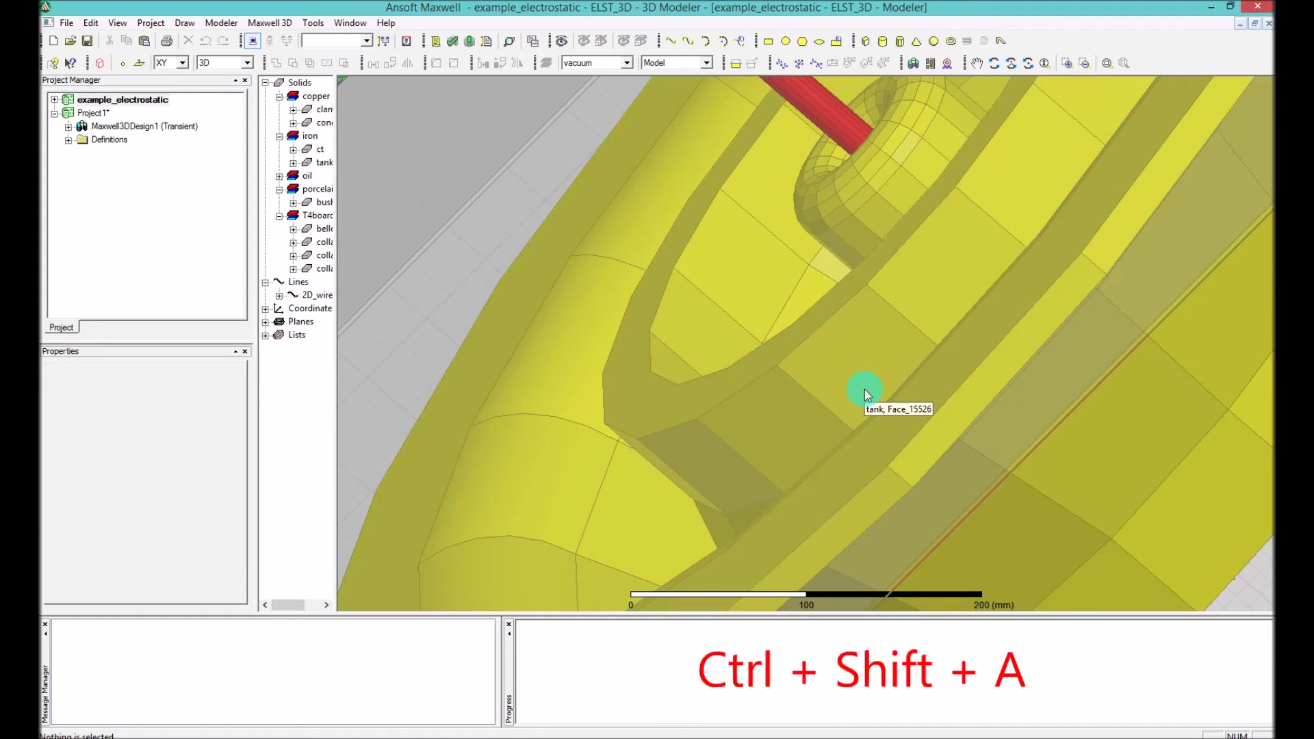
{"action": "key", "text": "ctrl+d"}
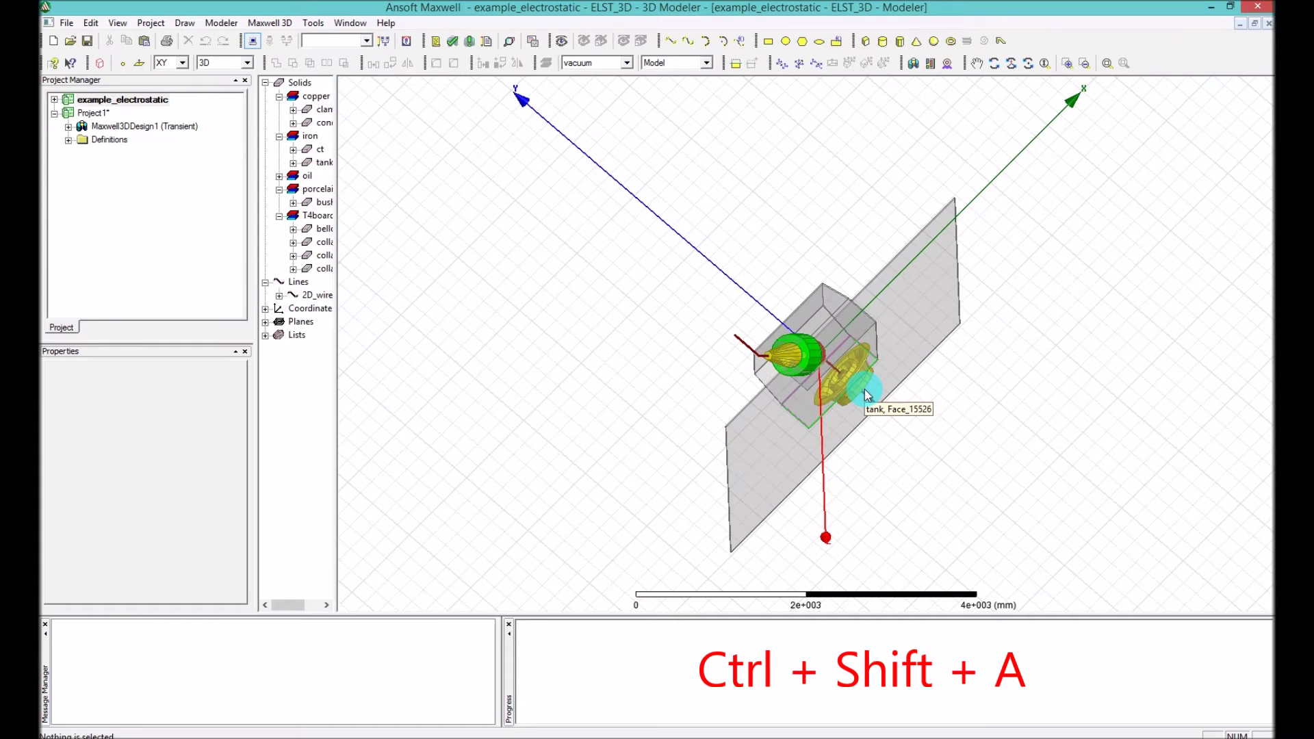
Examine the model up close and from several rotated angles around the tank, bushing and bellow
{"action": "scroll", "coordinate": [831, 372], "scroll_direction": "up", "scroll_amount": 6}
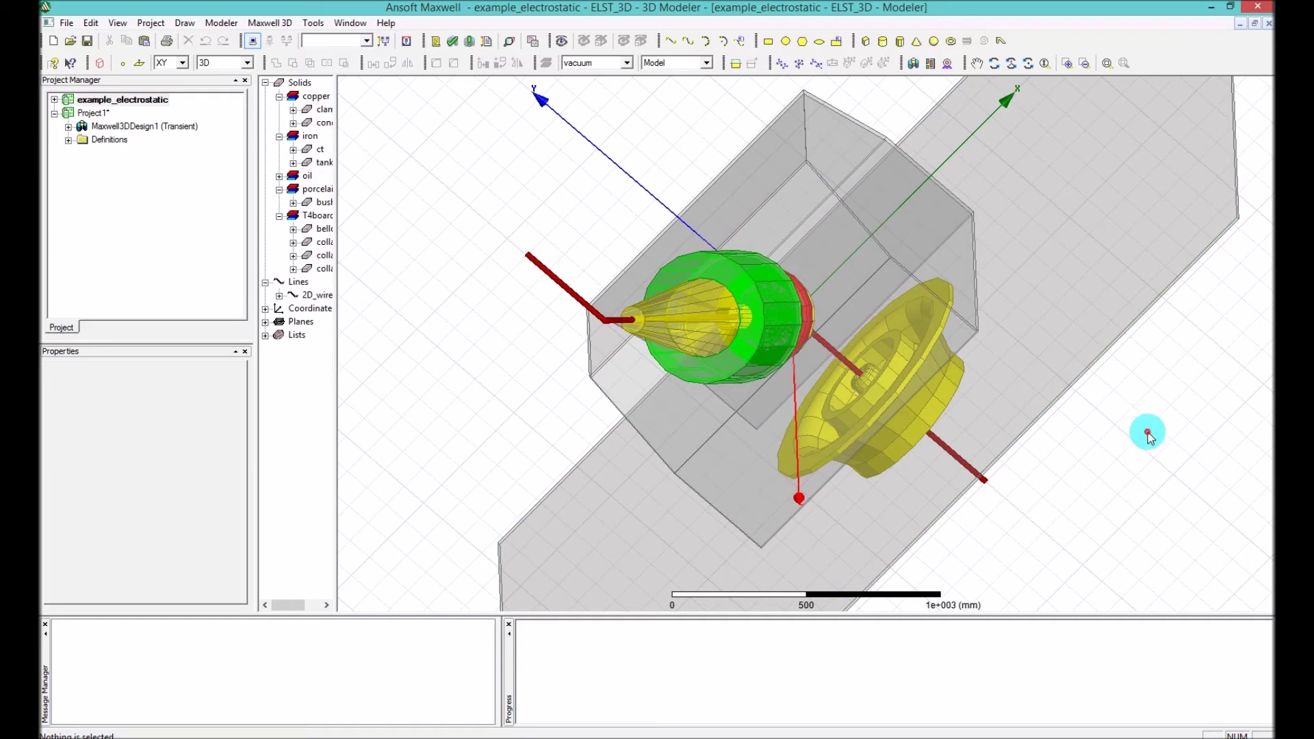
{"action": "scroll", "coordinate": [1150, 429], "scroll_direction": "down", "scroll_amount": 1}
{"action": "scroll", "coordinate": [1148, 422], "scroll_direction": "up", "scroll_amount": 1}
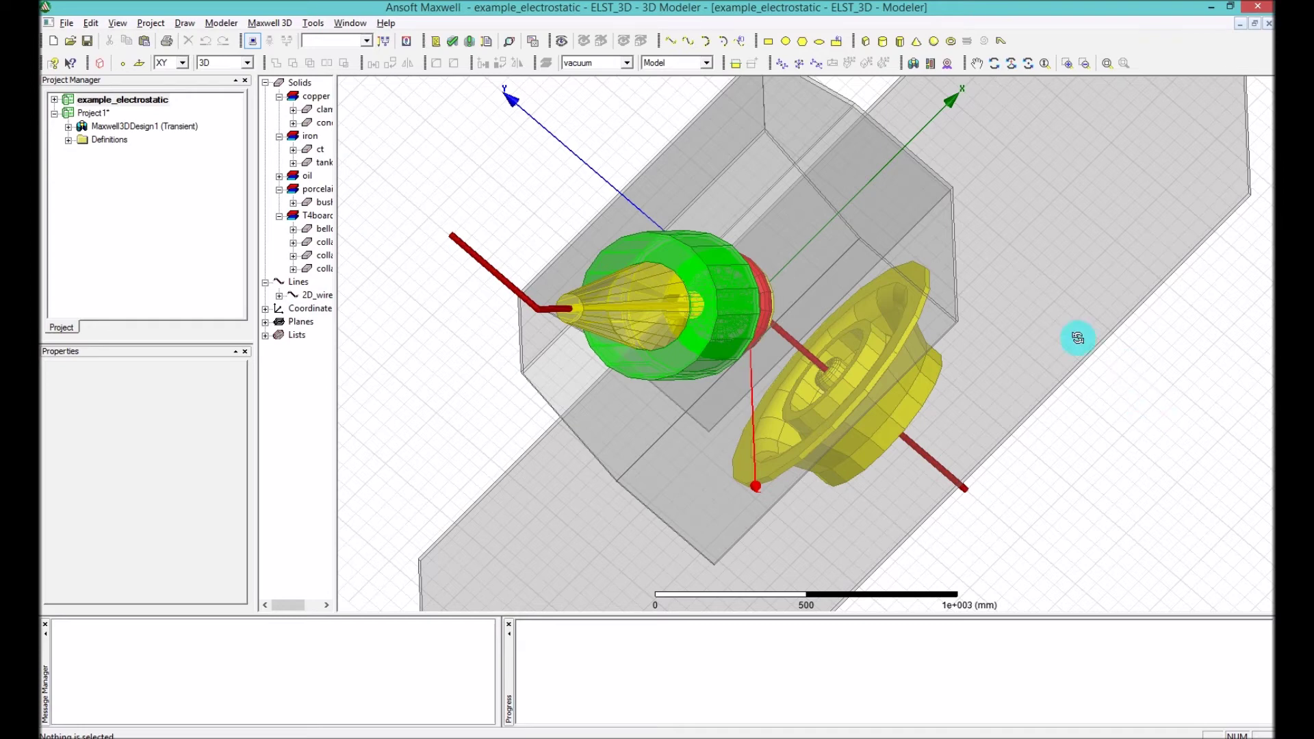
{"action": "left_click_drag", "start_coordinate": [1080, 204], "coordinate": [1050, 525]}
{"action": "left_click_drag", "start_coordinate": [1041, 367], "coordinate": [1041, 340]}
{"action": "scroll", "coordinate": [1044, 335], "scroll_direction": "down", "scroll_amount": 3}
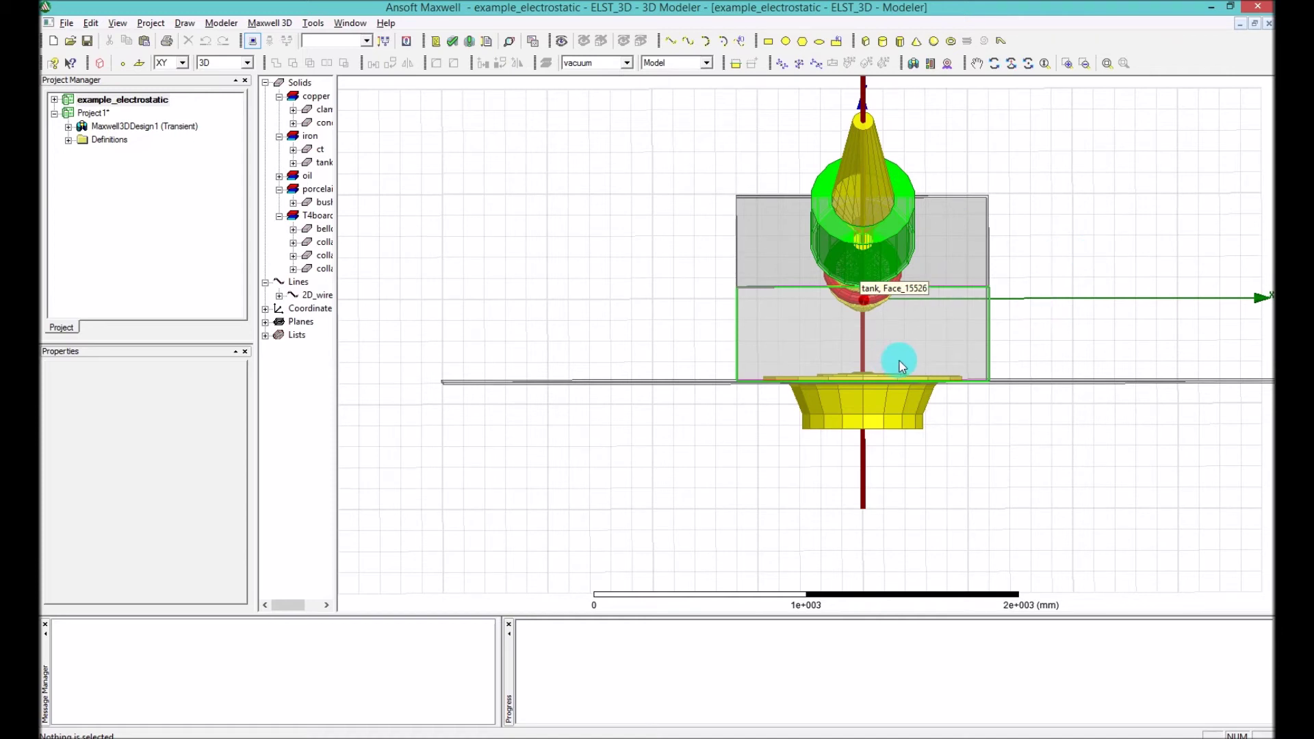
{"action": "left_click_drag", "start_coordinate": [1014, 282], "coordinate": [951, 346], "text": "alt"}
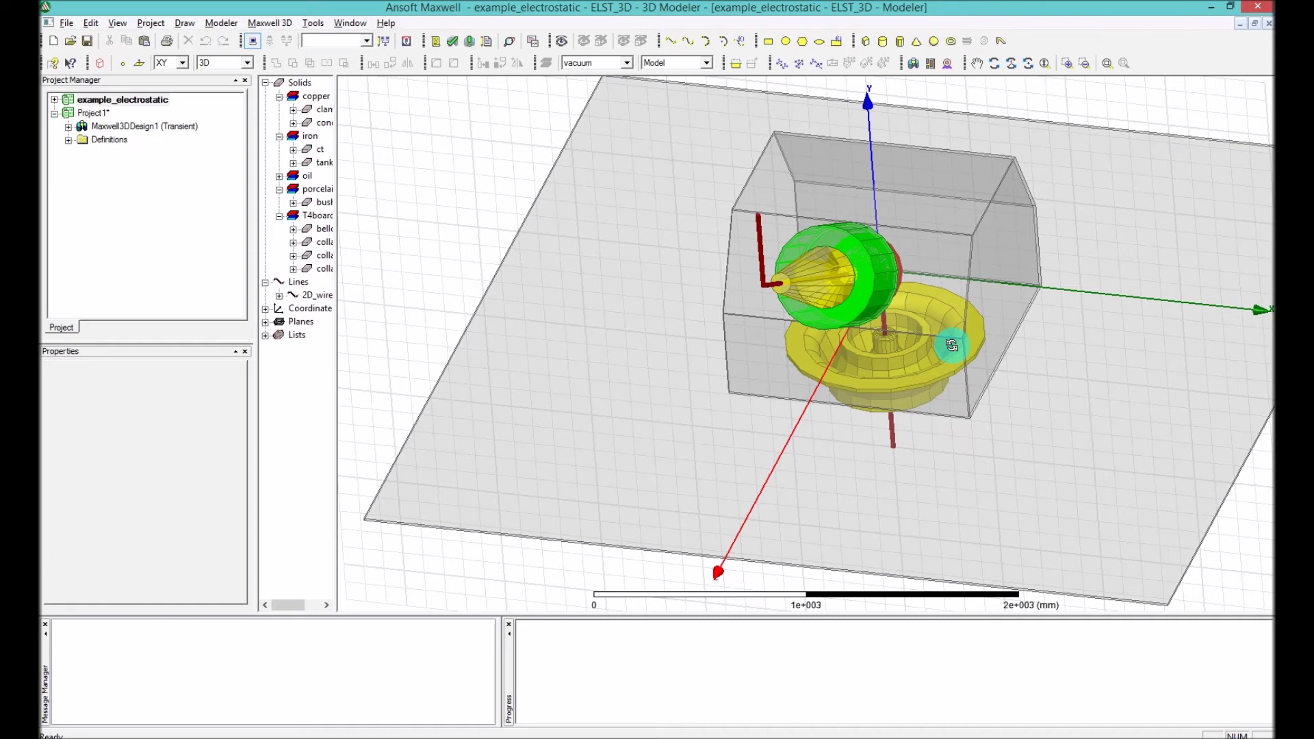
Show the model in successive predefined orthogonal views looking along its different axes
{"action": "left_click", "coordinate": [857, 88]}
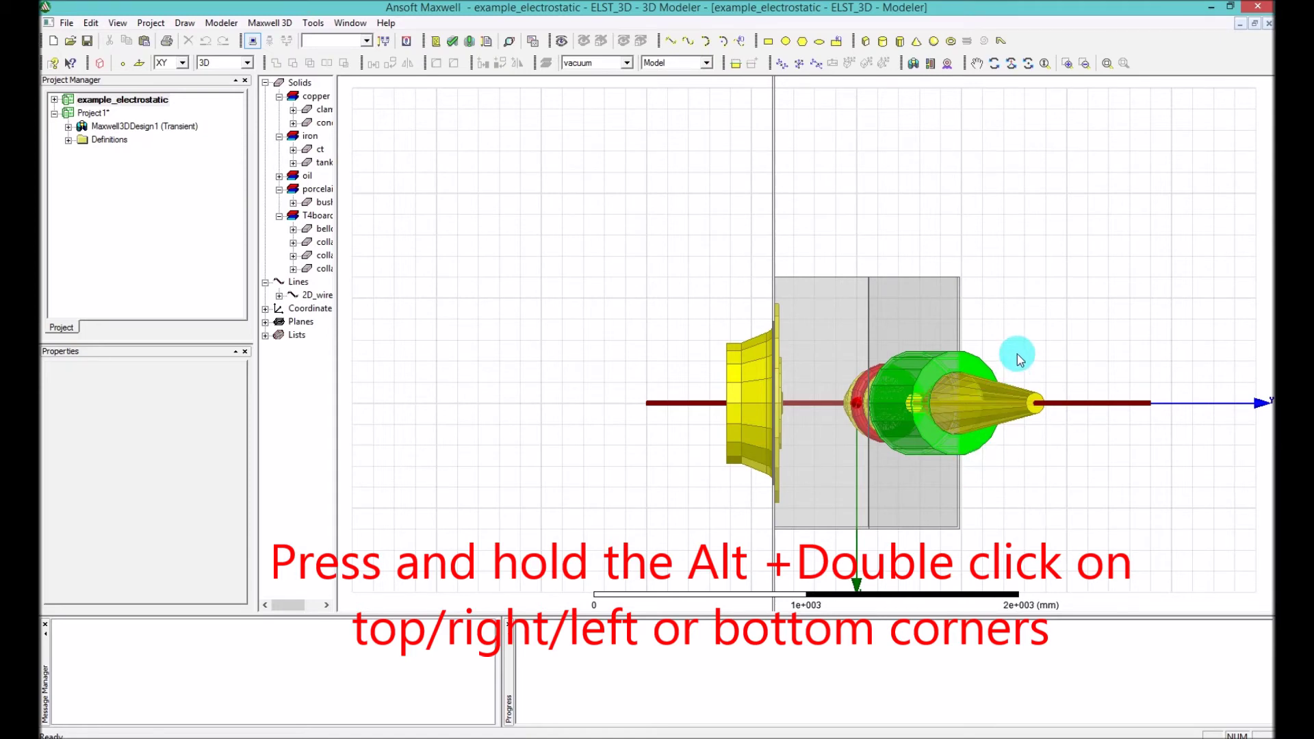
{"action": "left_click_drag", "start_coordinate": [1067, 351], "coordinate": [930, 285], "text": "shift"}
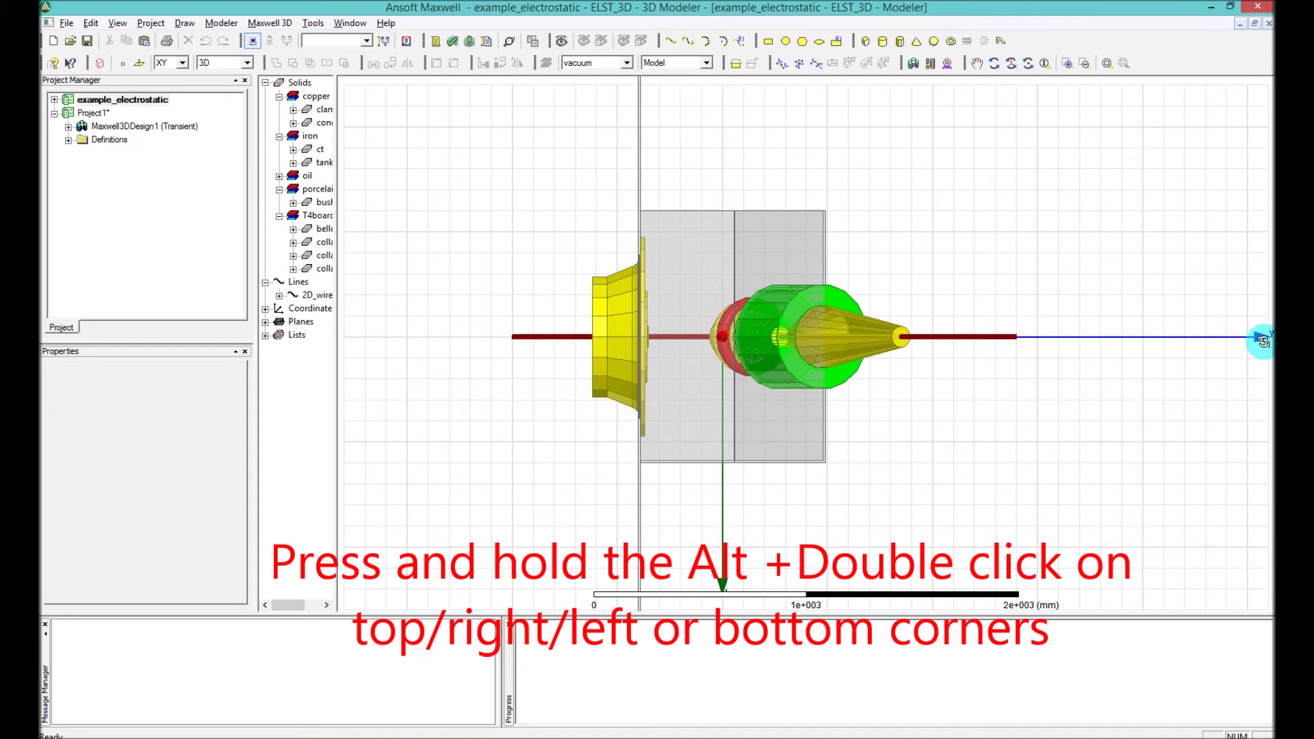
{"action": "double_click", "coordinate": [1261, 340], "text": "alt"}
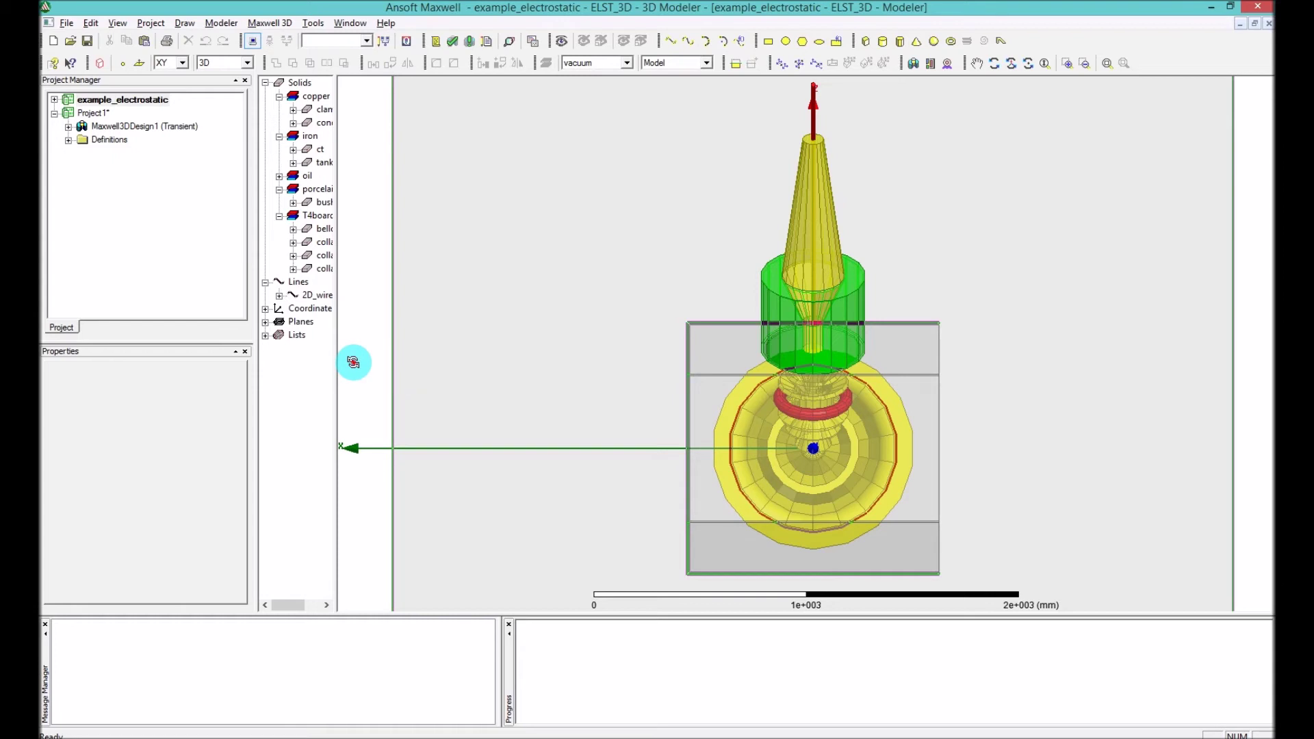
{"action": "double_click", "coordinate": [354, 362], "text": "alt"}
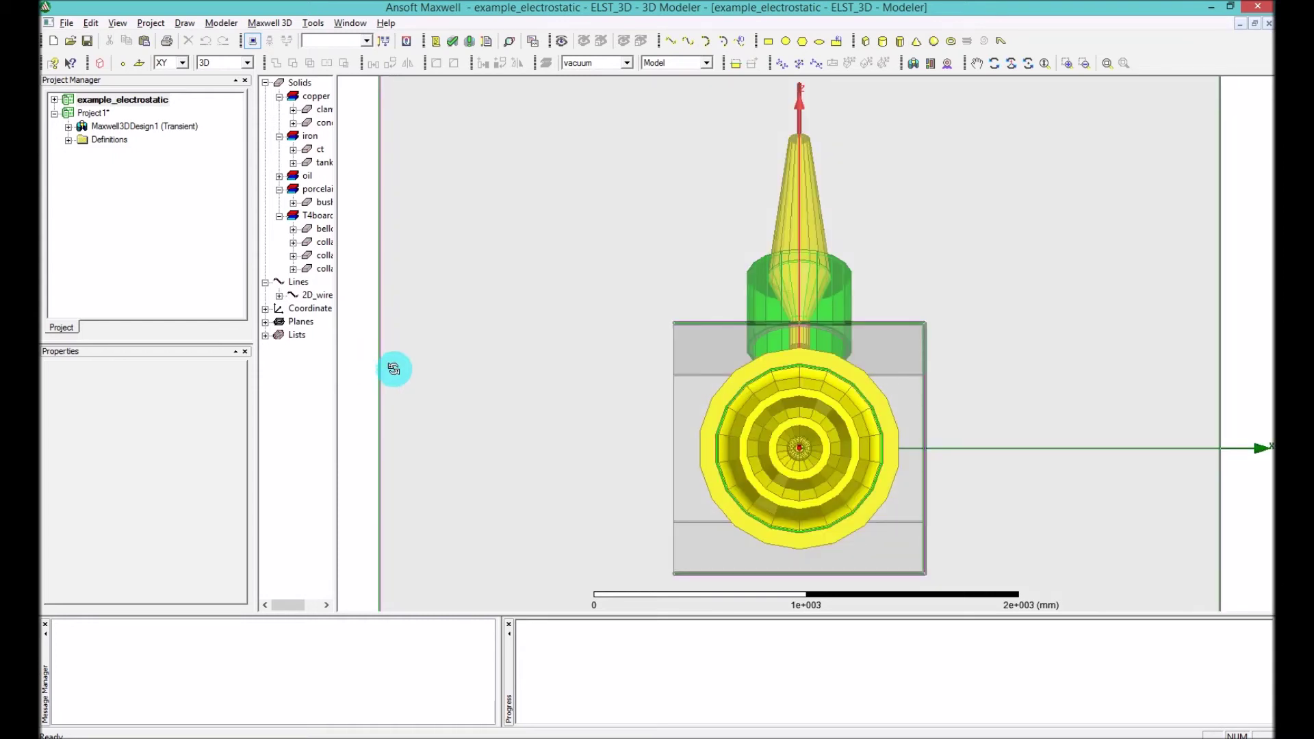
{"action": "double_click", "coordinate": [799, 582], "text": "alt"}
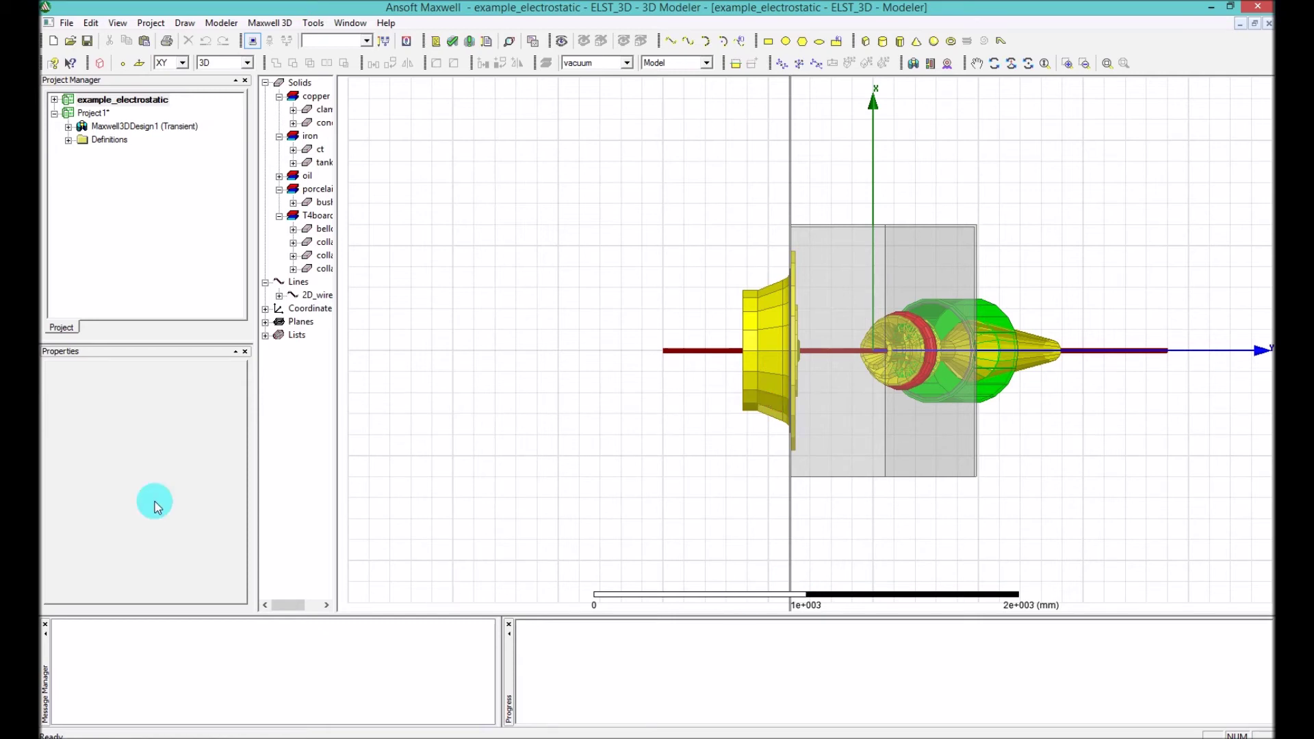
{"action": "left_click", "coordinate": [173, 63]}
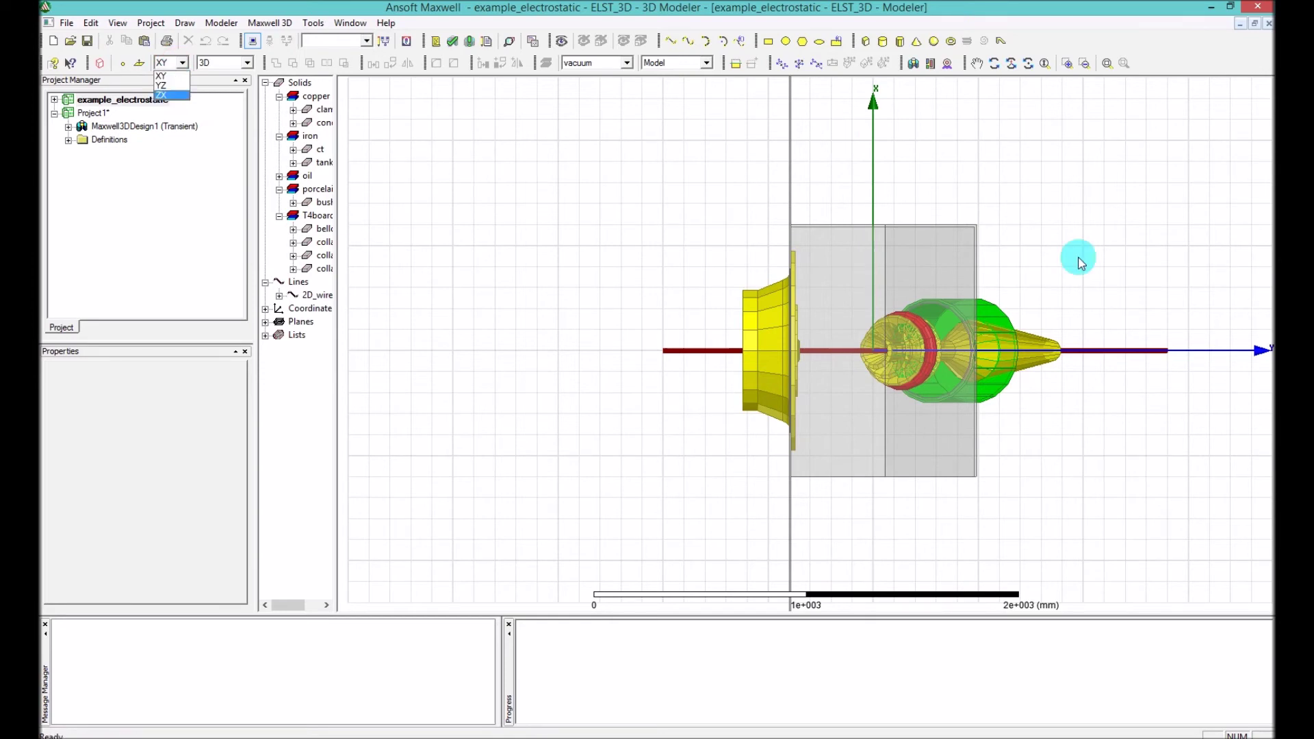
{"action": "left_click", "coordinate": [655, 219]}
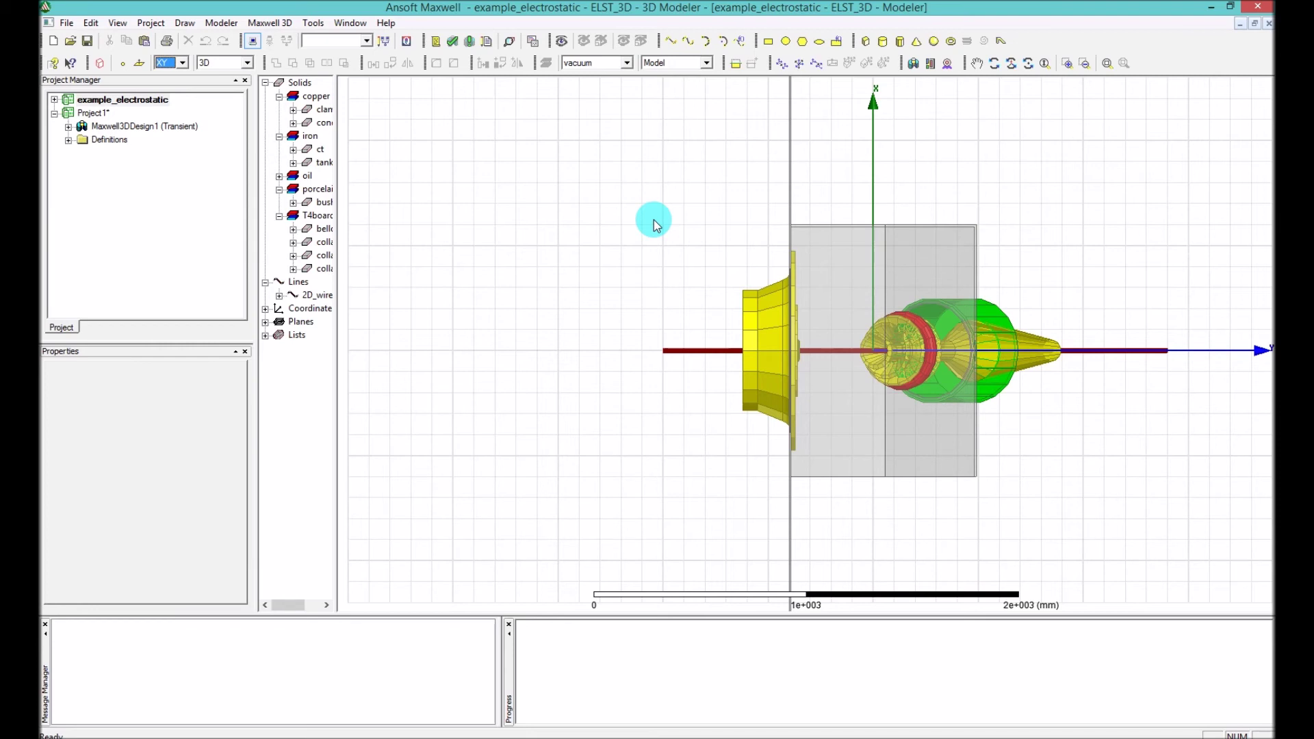
Inspect the model in wireframe display from a tilted angle and restore the shaded display
{"action": "key", "text": "F6"}
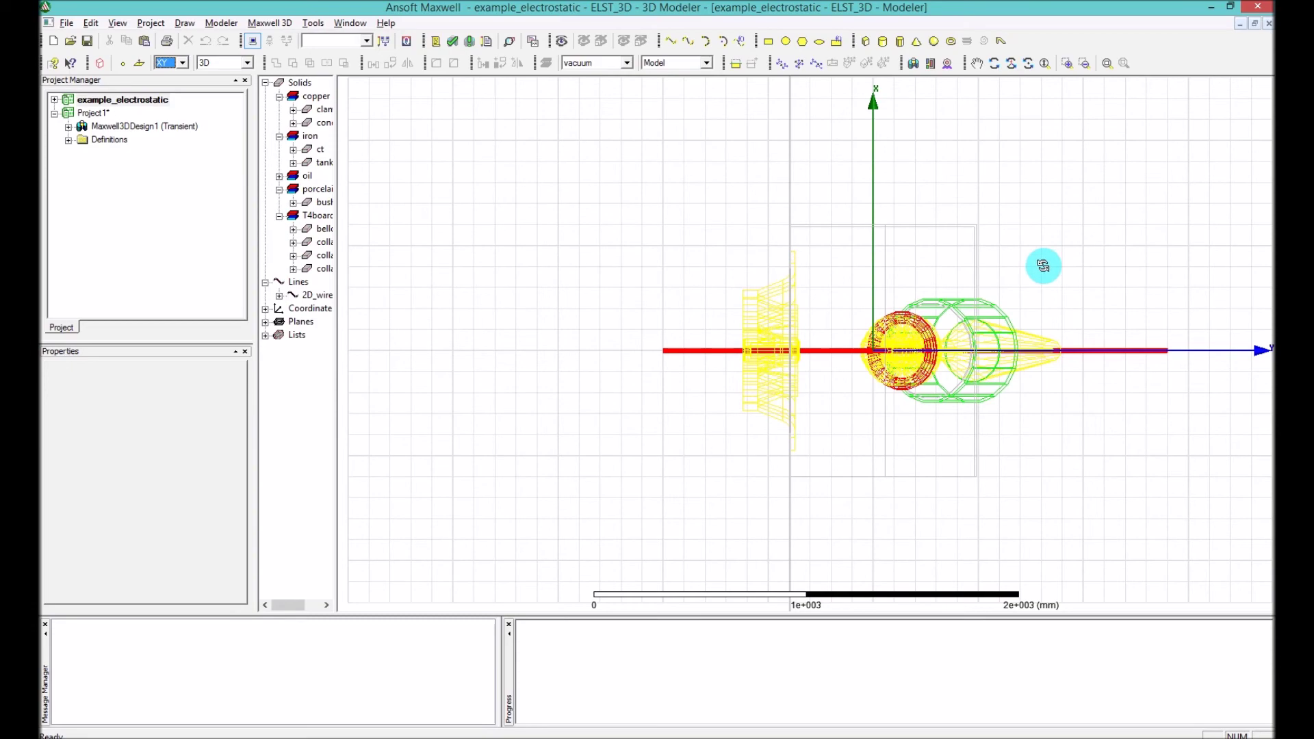
{"action": "left_click_drag", "start_coordinate": [1048, 267], "coordinate": [901, 316]}
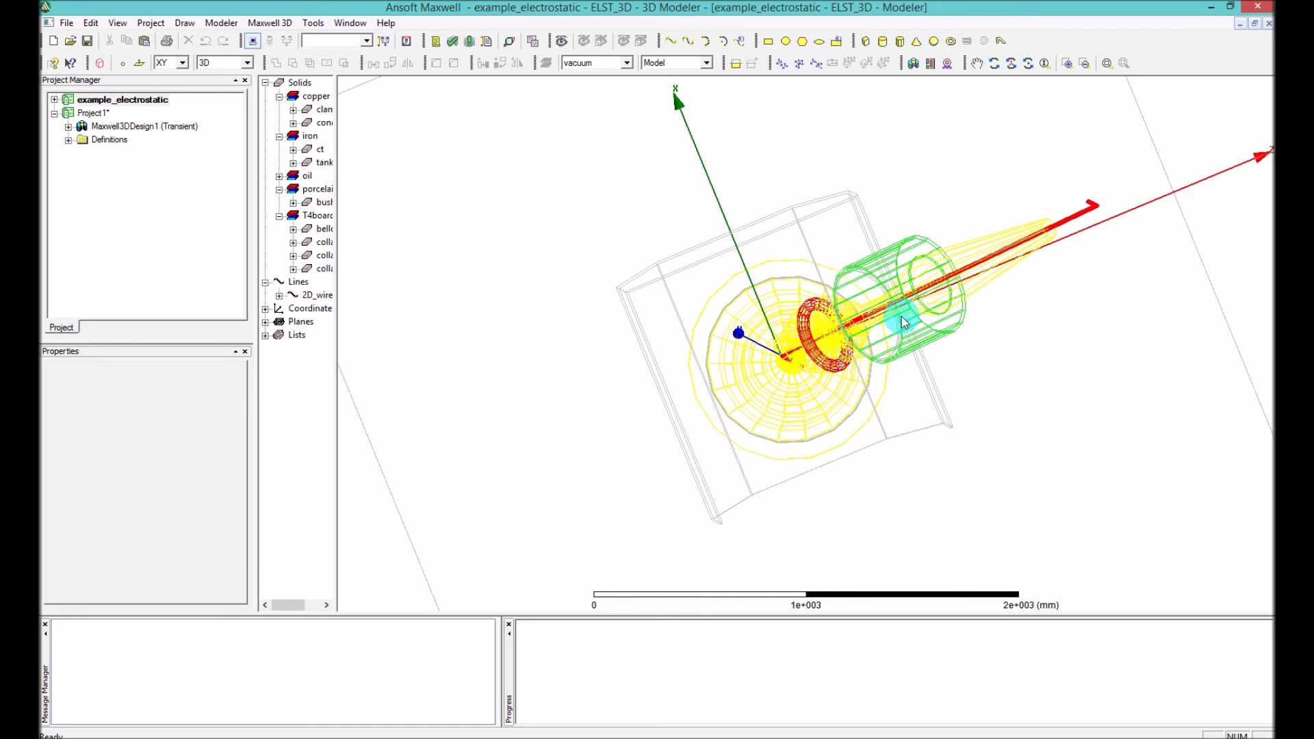
{"action": "key", "text": "F7"}
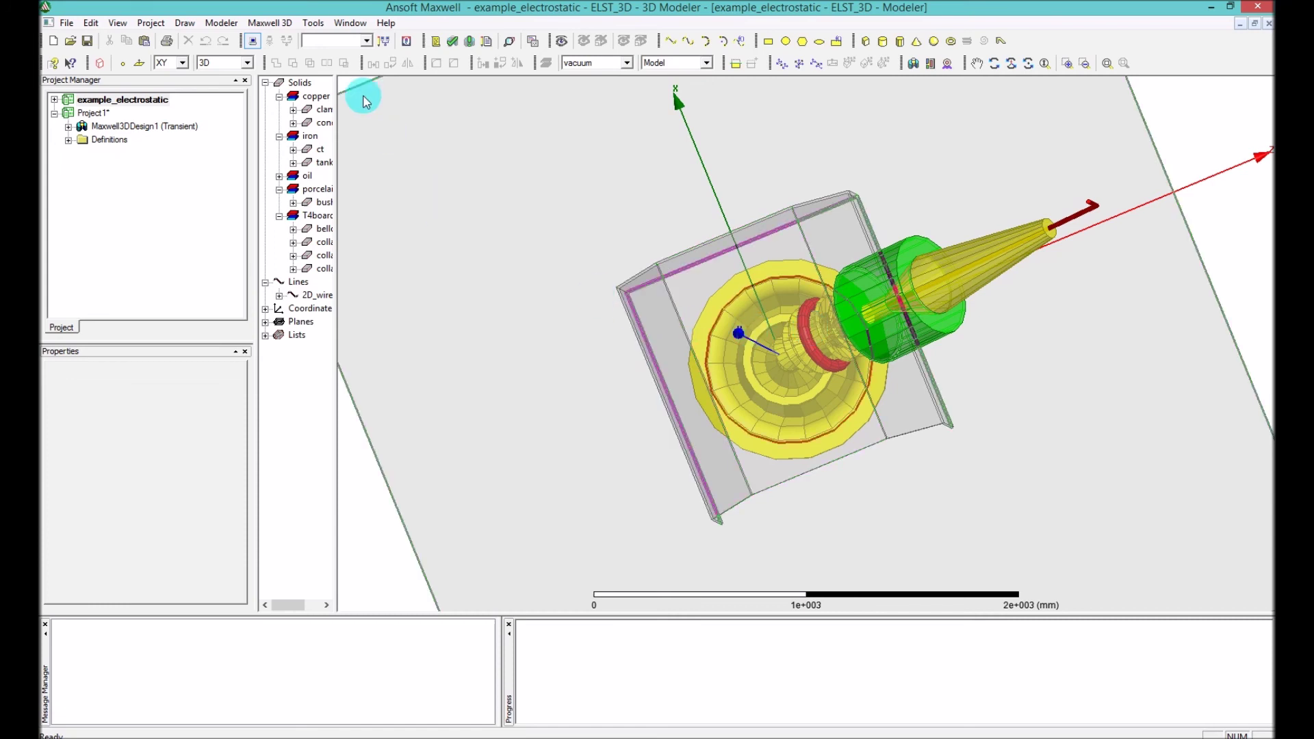
Open the keyboard shortcut settings, list the Draw and Maxwell 3D commands, and widen the dialog to the right
{"action": "left_click", "coordinate": [314, 24]}
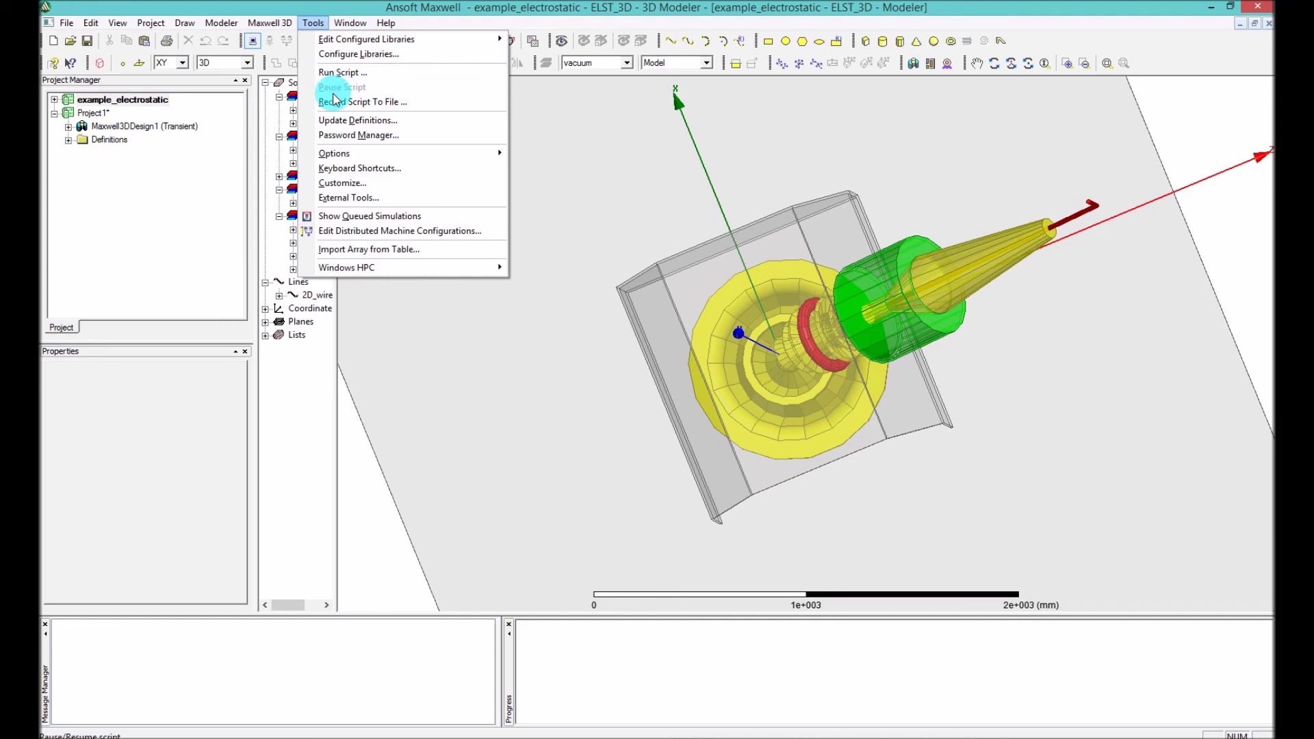
{"action": "left_click", "coordinate": [346, 172]}
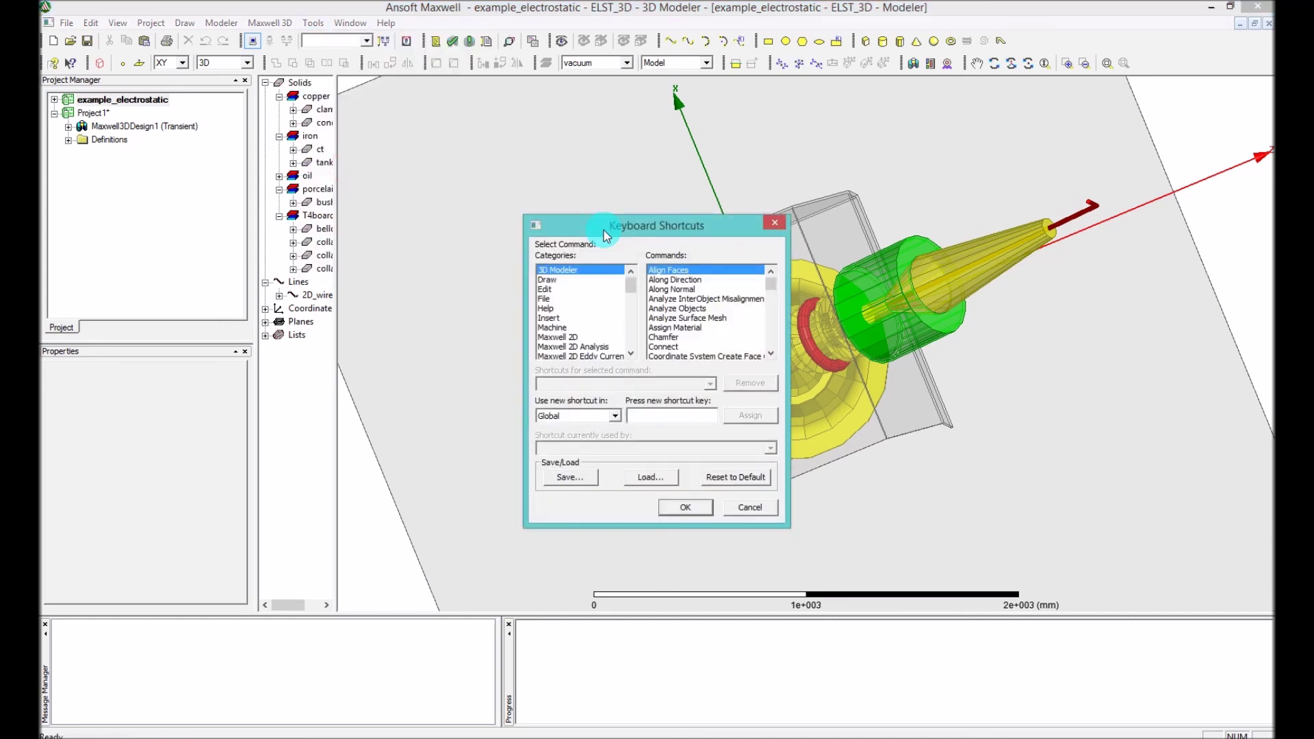
{"action": "left_click", "coordinate": [567, 281]}
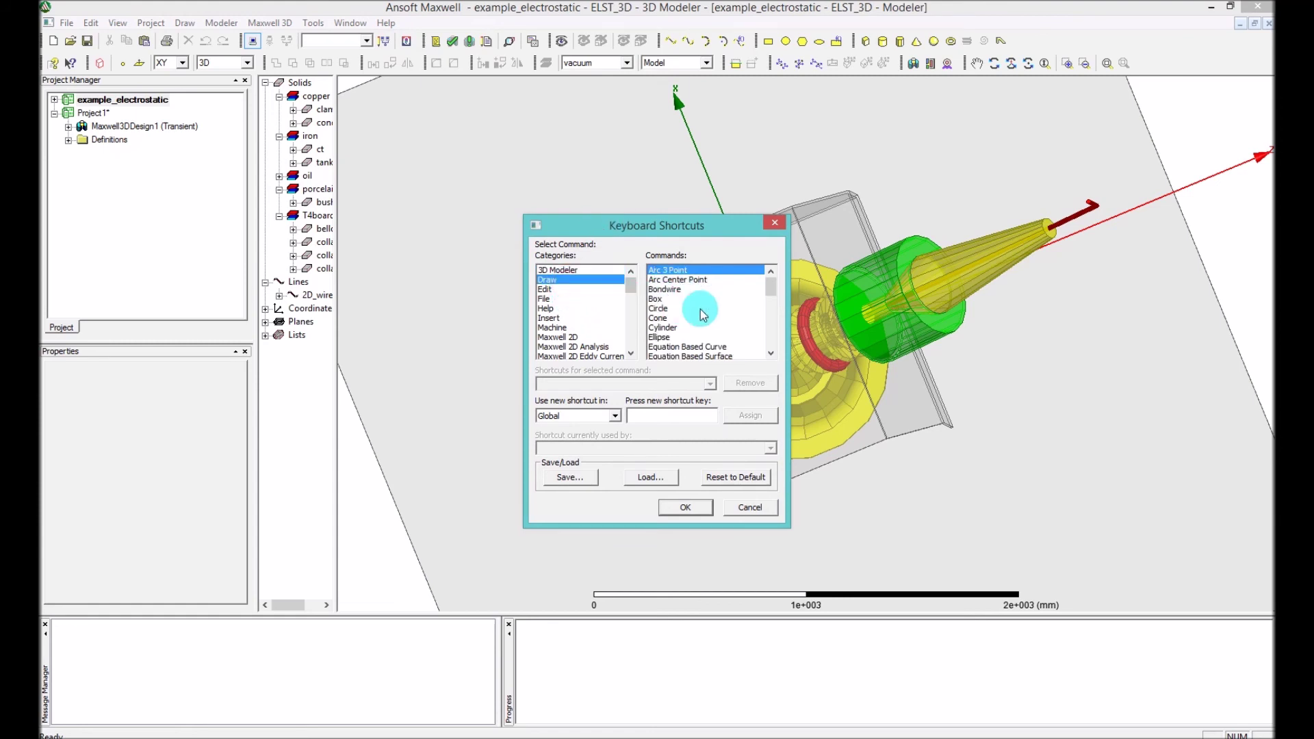
{"action": "left_click", "coordinate": [743, 279]}
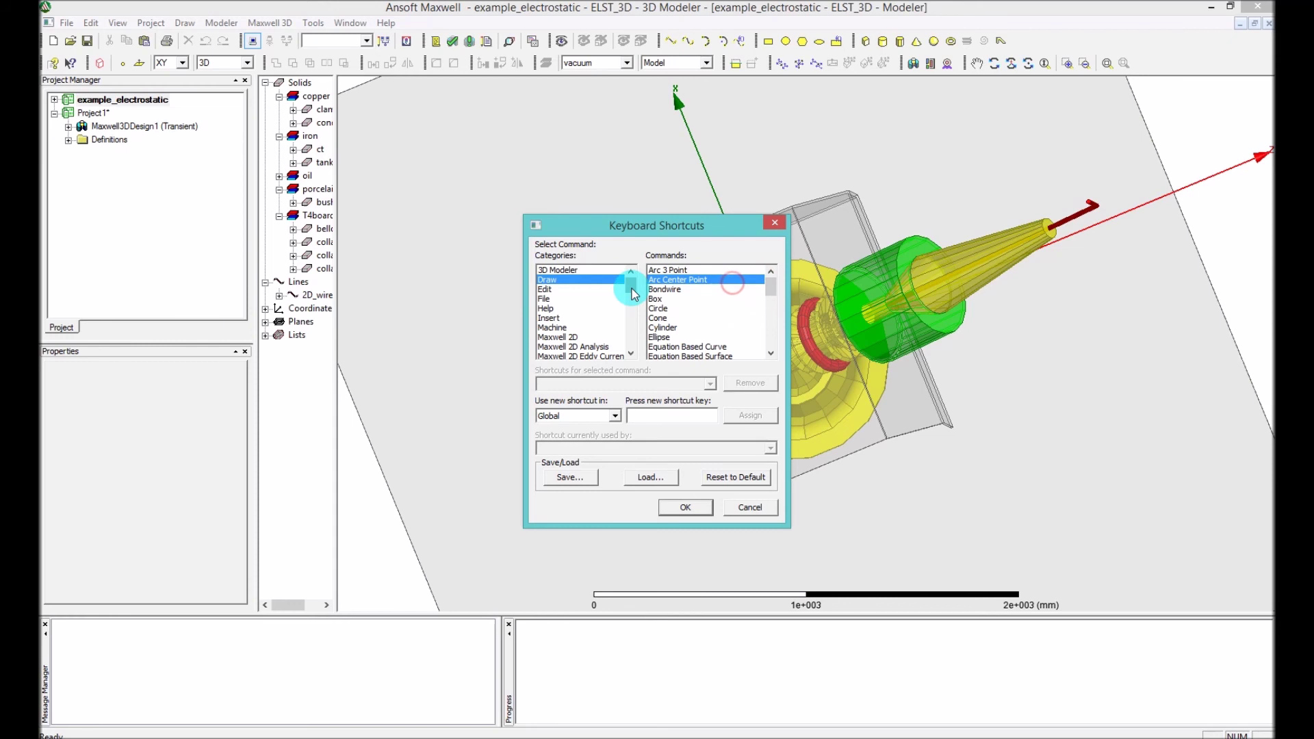
{"action": "left_click_drag", "start_coordinate": [633, 295], "coordinate": [635, 322]}
{"action": "left_click", "coordinate": [581, 280]}
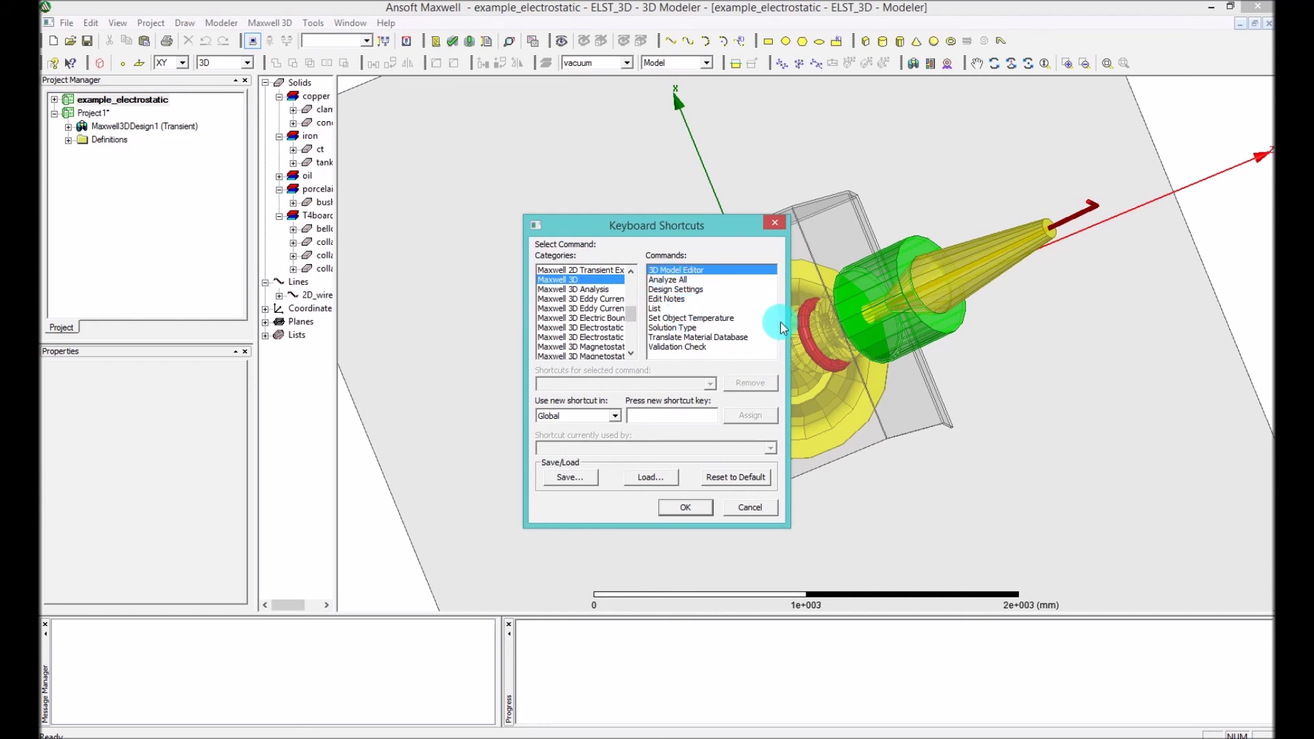
{"action": "left_click_drag", "start_coordinate": [787, 325], "coordinate": [972, 326]}
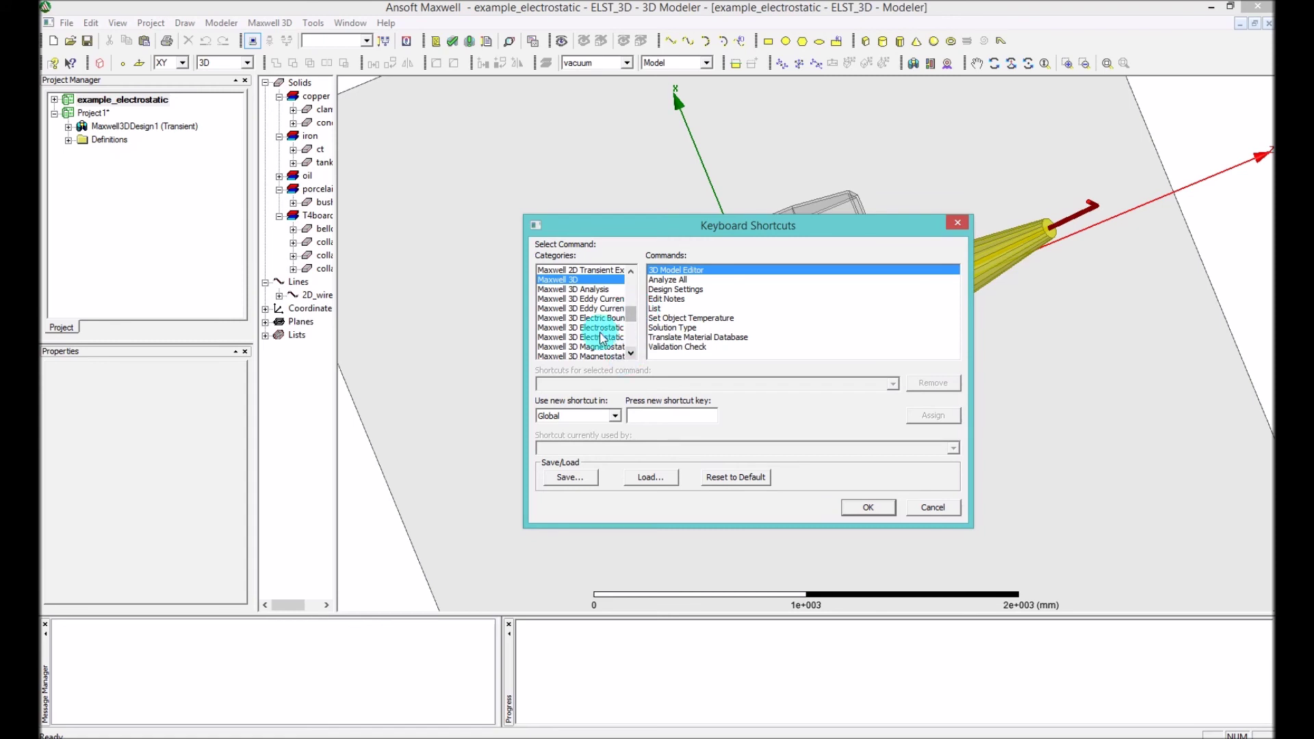
Browse the commands of the Maxwell 3D Analysis, Maxwell 3D Magnetostatic, Machine and Draw categories in the wider shortcut dialog
{"action": "left_click", "coordinate": [590, 289]}
{"action": "left_click", "coordinate": [631, 353]}
{"action": "left_click", "coordinate": [630, 353]}
{"action": "left_click", "coordinate": [631, 353]}
{"action": "left_click", "coordinate": [631, 354]}
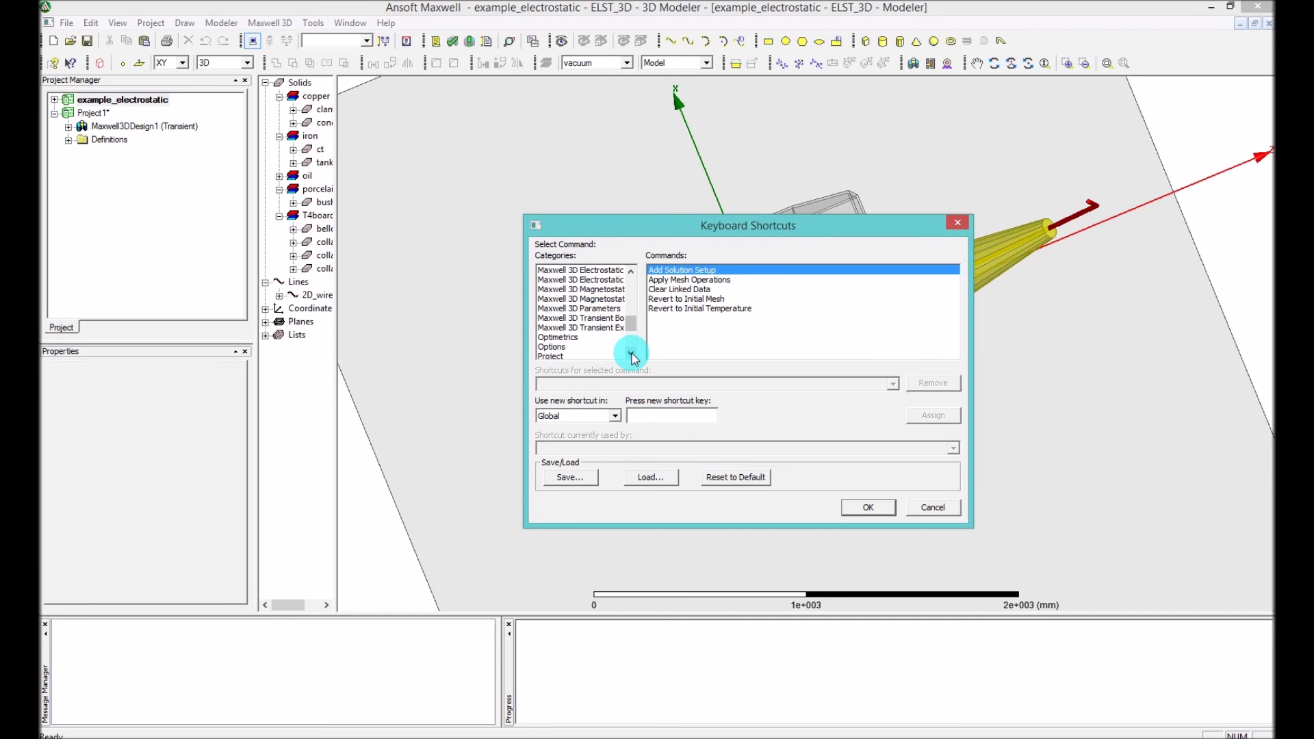
{"action": "left_click", "coordinate": [599, 288]}
{"action": "left_click", "coordinate": [605, 300]}
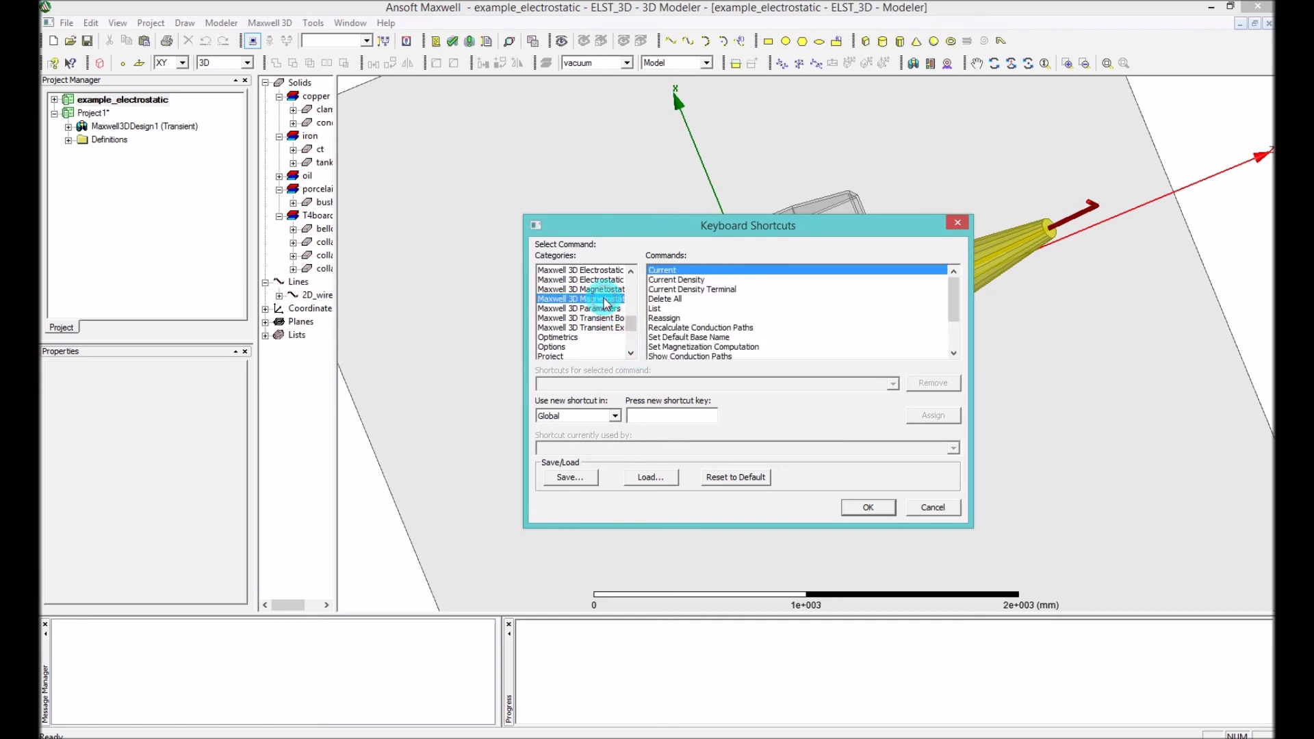
{"action": "scroll", "coordinate": [605, 305], "scroll_direction": "up", "scroll_amount": 2}
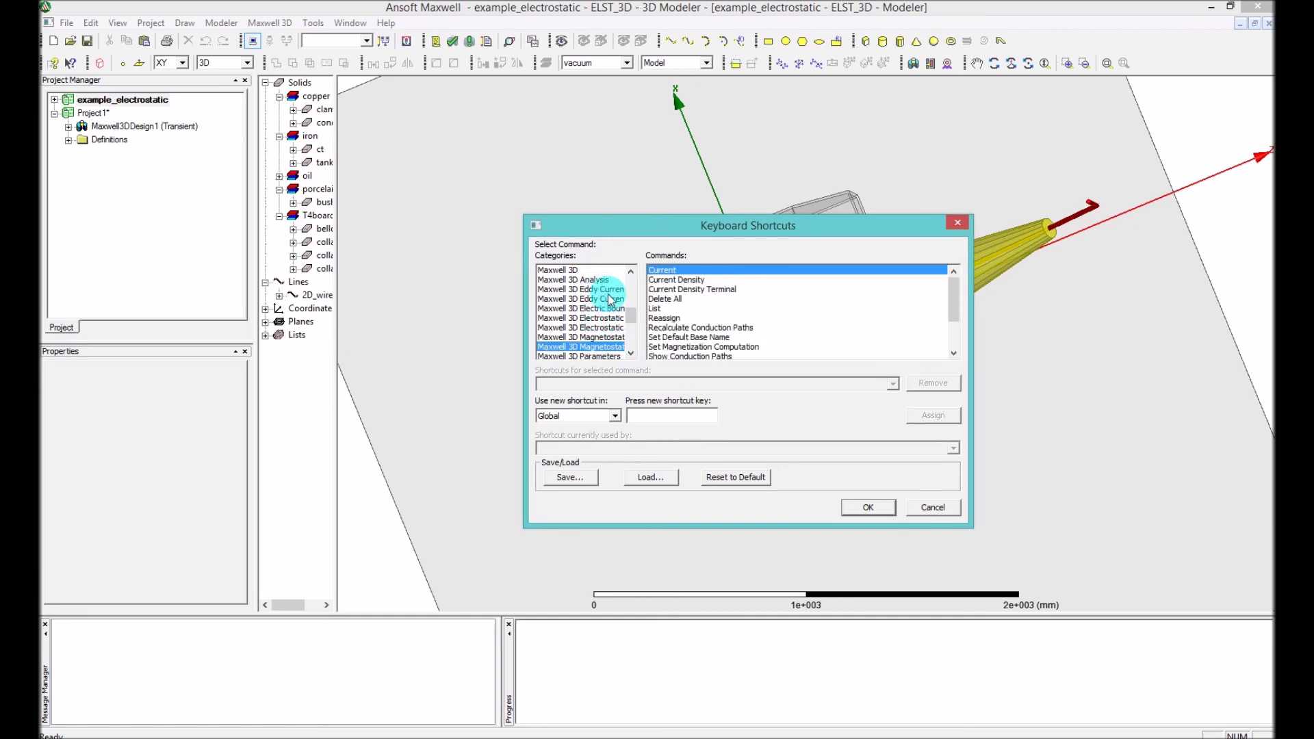
{"action": "left_click_drag", "start_coordinate": [526, 285], "coordinate": [440, 287]}
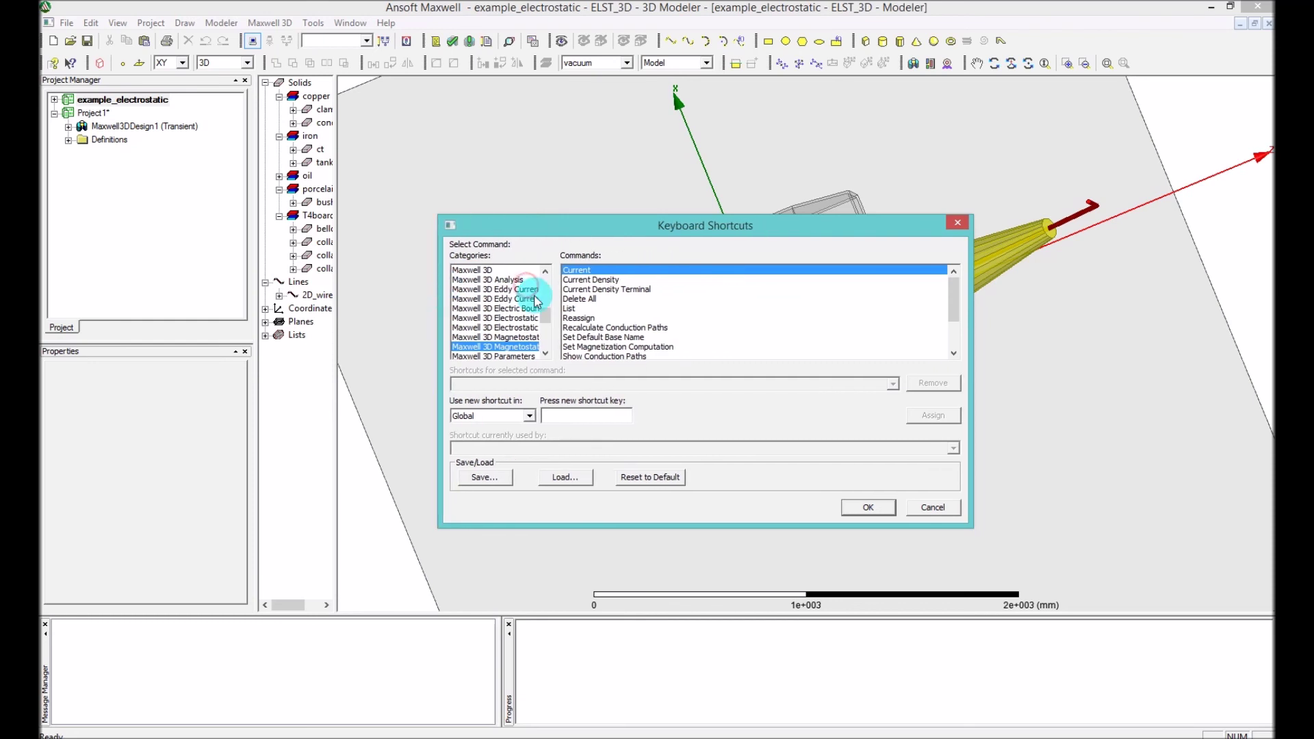
{"action": "left_click_drag", "start_coordinate": [549, 314], "coordinate": [549, 289]}
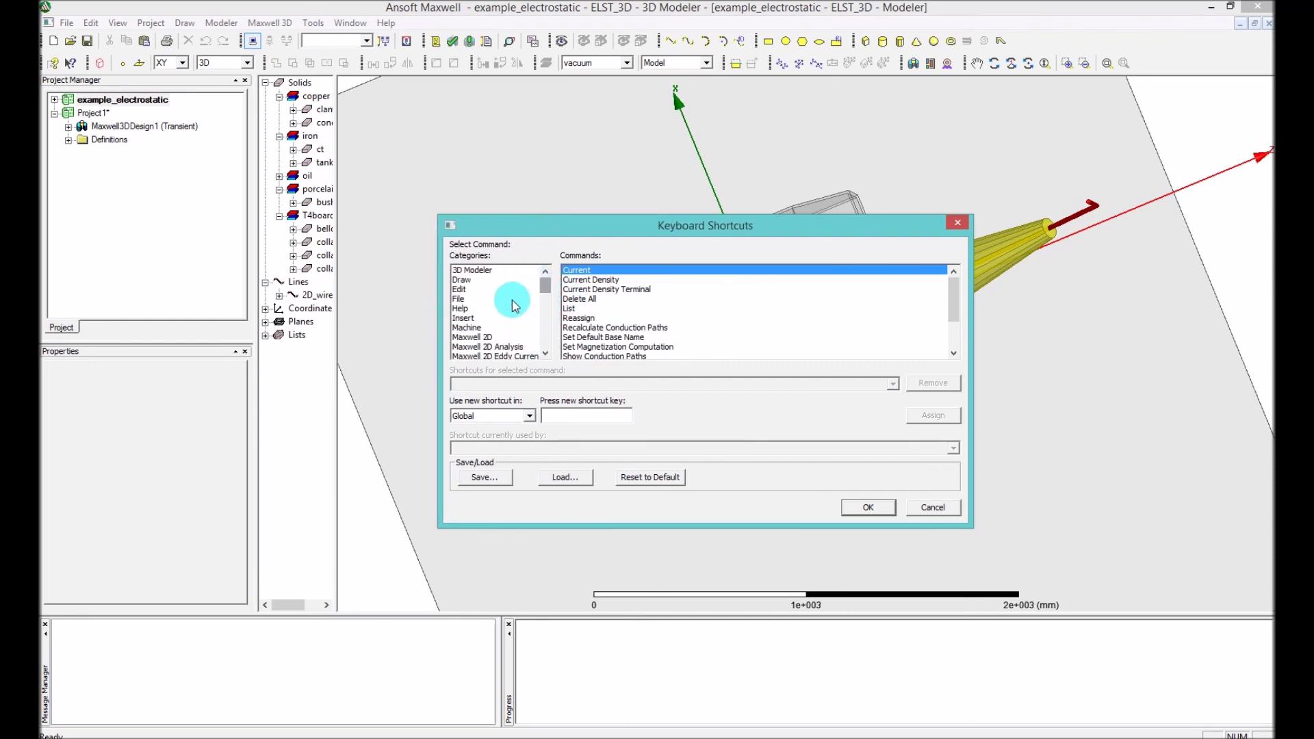
{"action": "left_click", "coordinate": [480, 328]}
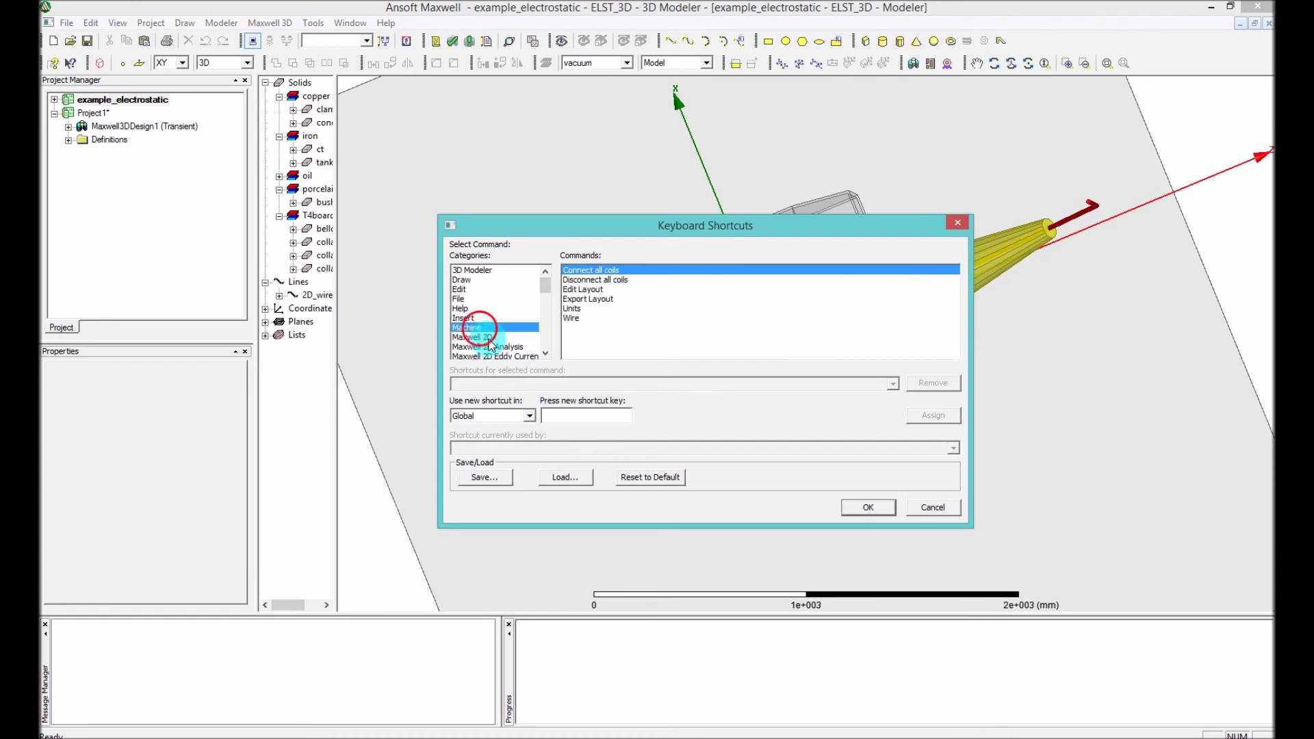
{"action": "left_click", "coordinate": [485, 285]}
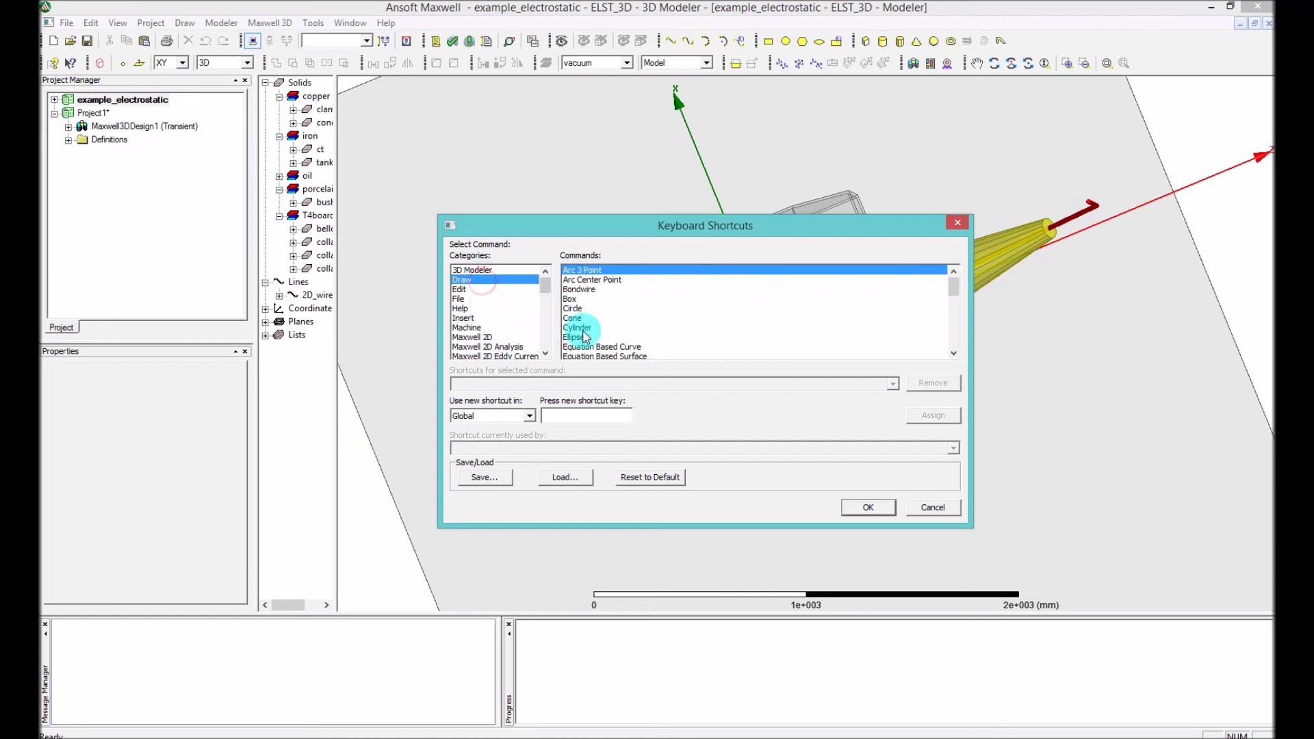
{"action": "left_click_drag", "start_coordinate": [951, 282], "coordinate": [940, 272]}
Look up the shortcuts assigned to Select Edges and Select Faces in the 3D Modeler category, and activate the new-shortcut entry
{"action": "left_click", "coordinate": [469, 270]}
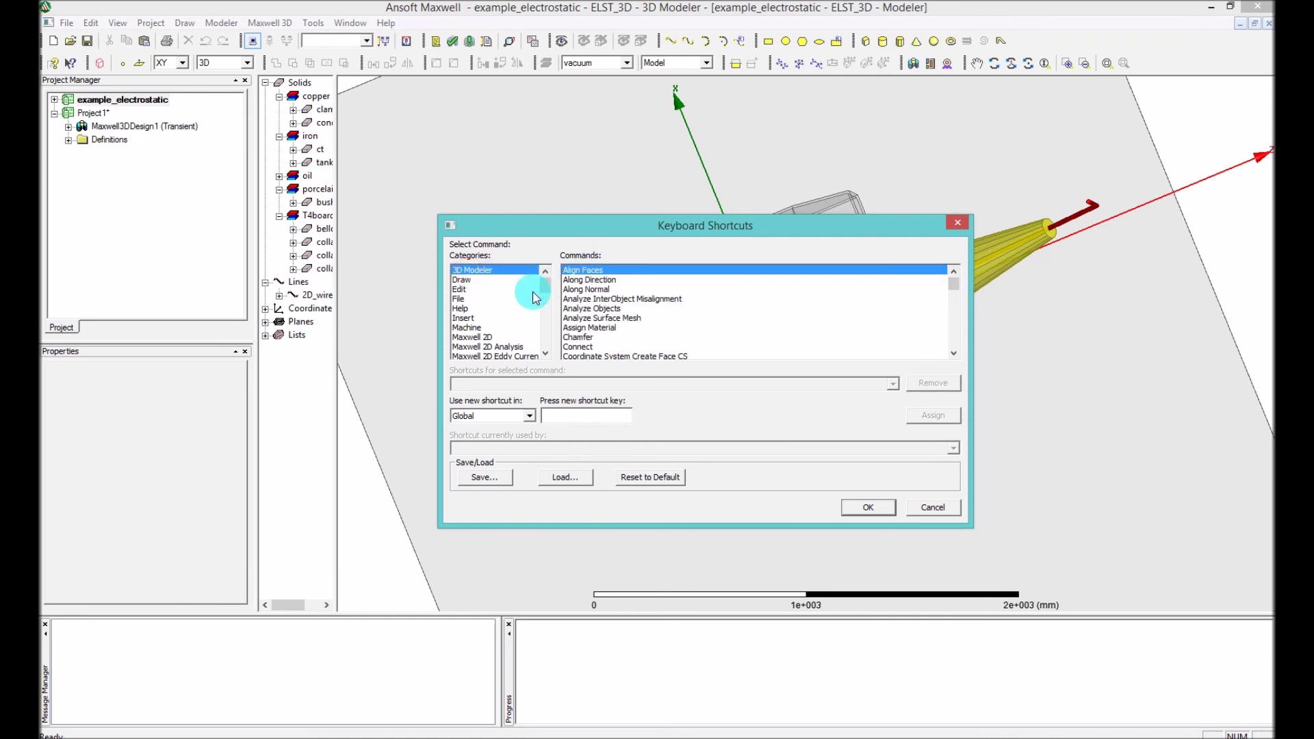
{"action": "left_click_drag", "start_coordinate": [957, 292], "coordinate": [956, 333]}
{"action": "left_click", "coordinate": [597, 325]}
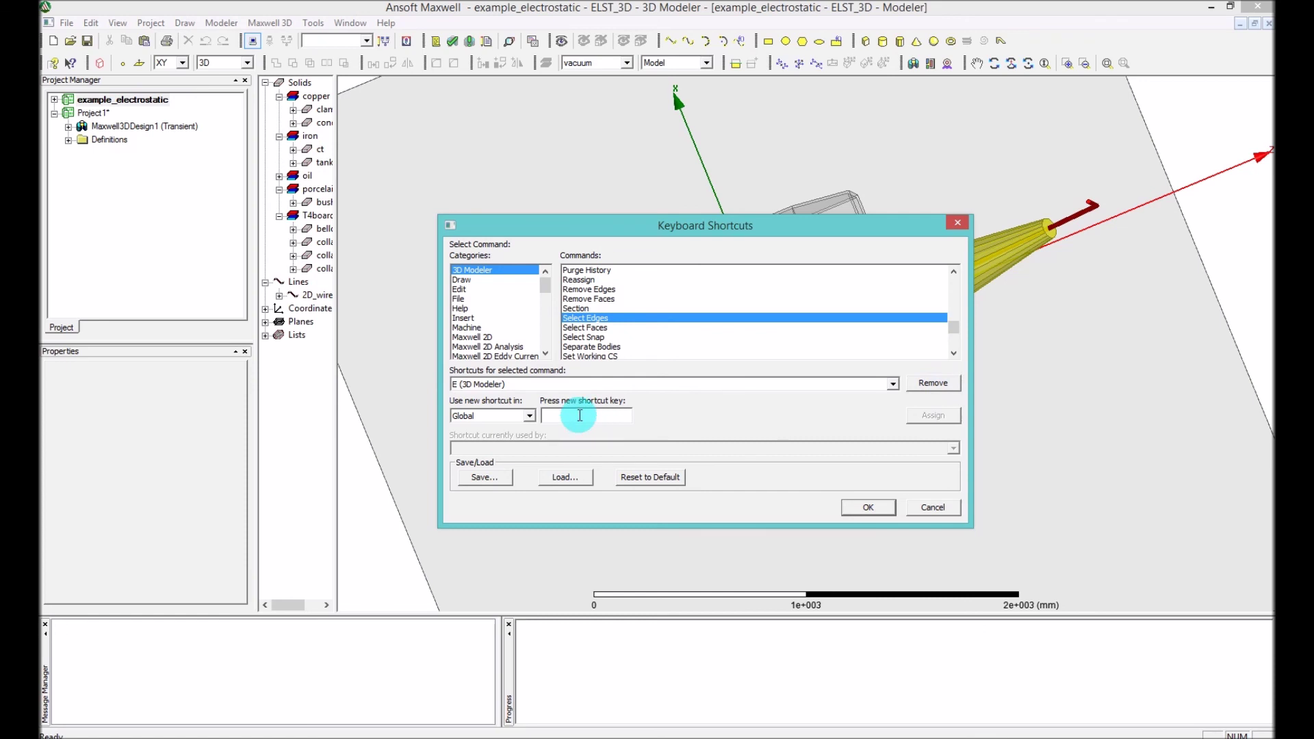
{"action": "left_click", "coordinate": [605, 329]}
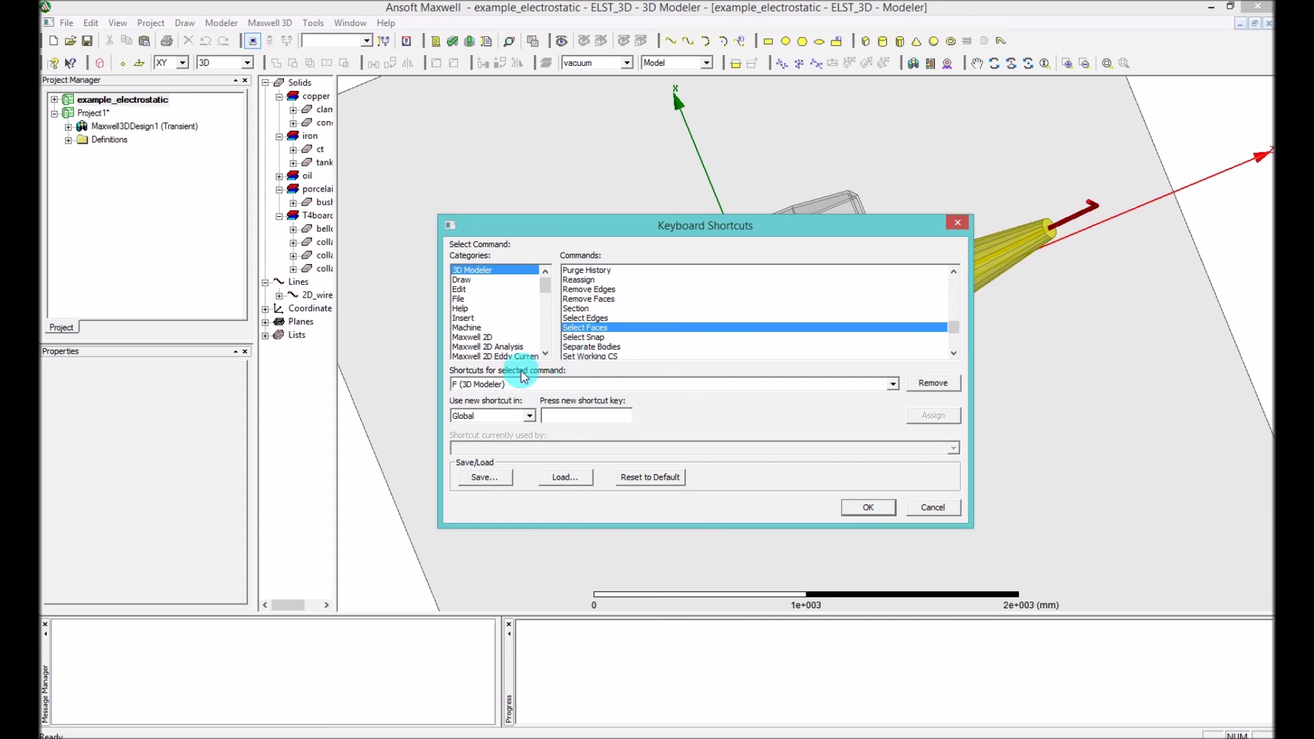
{"action": "left_click", "coordinate": [582, 419]}
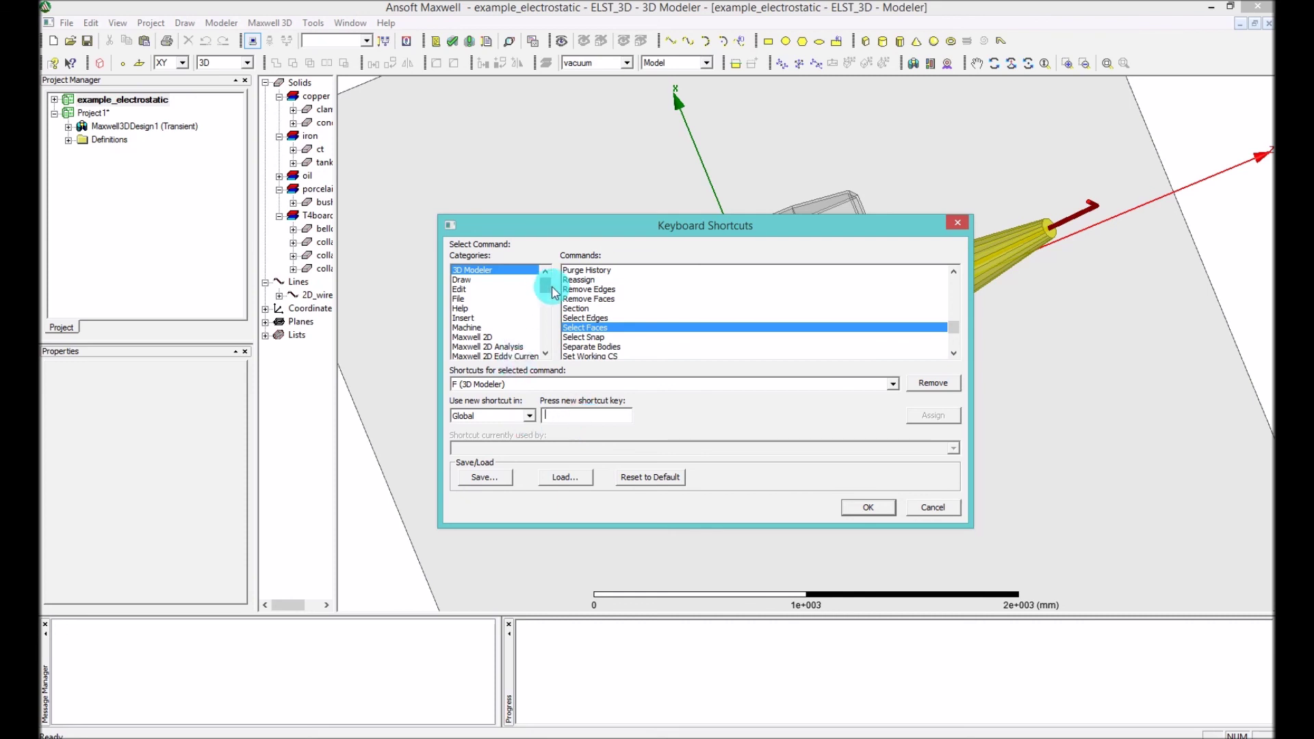
Look up the shortcuts assigned to Export and Import in the Report3D Editor category, and activate the new-shortcut entry
{"action": "left_click_drag", "start_coordinate": [547, 288], "coordinate": [541, 339]}
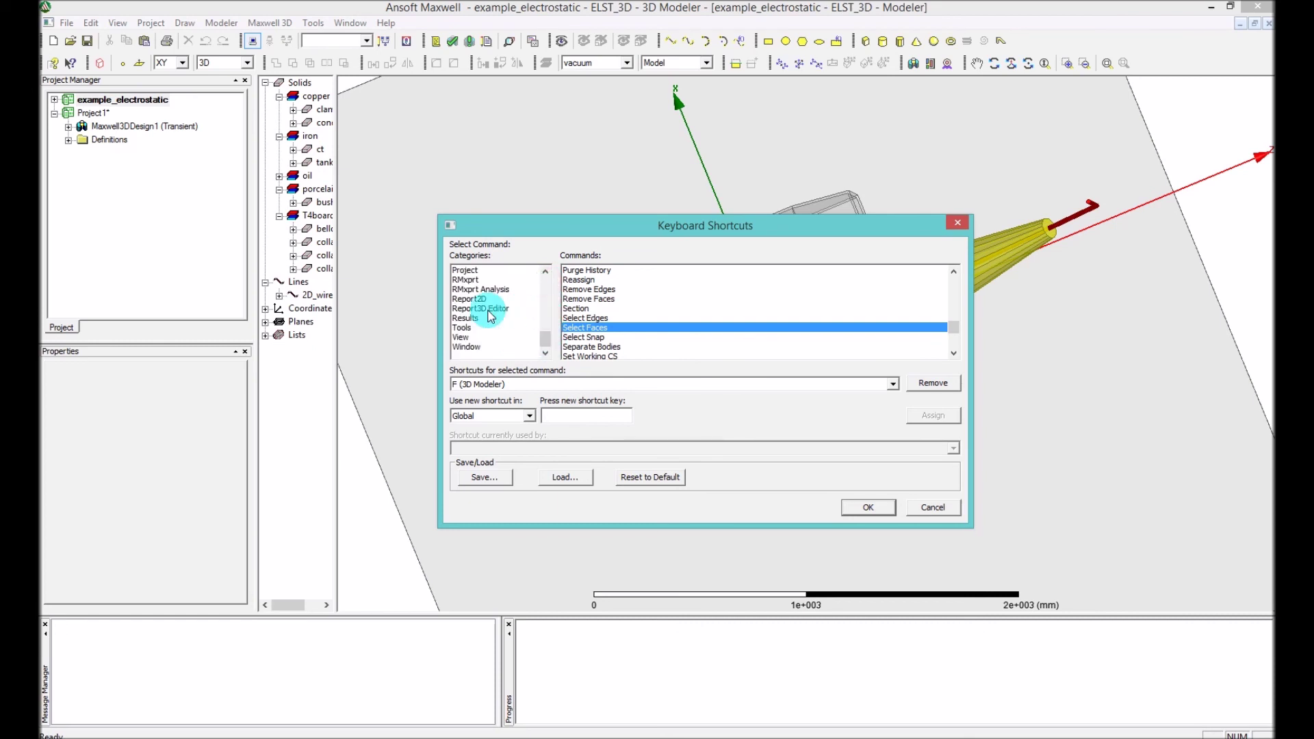
{"action": "left_click", "coordinate": [491, 309]}
{"action": "left_click", "coordinate": [606, 300]}
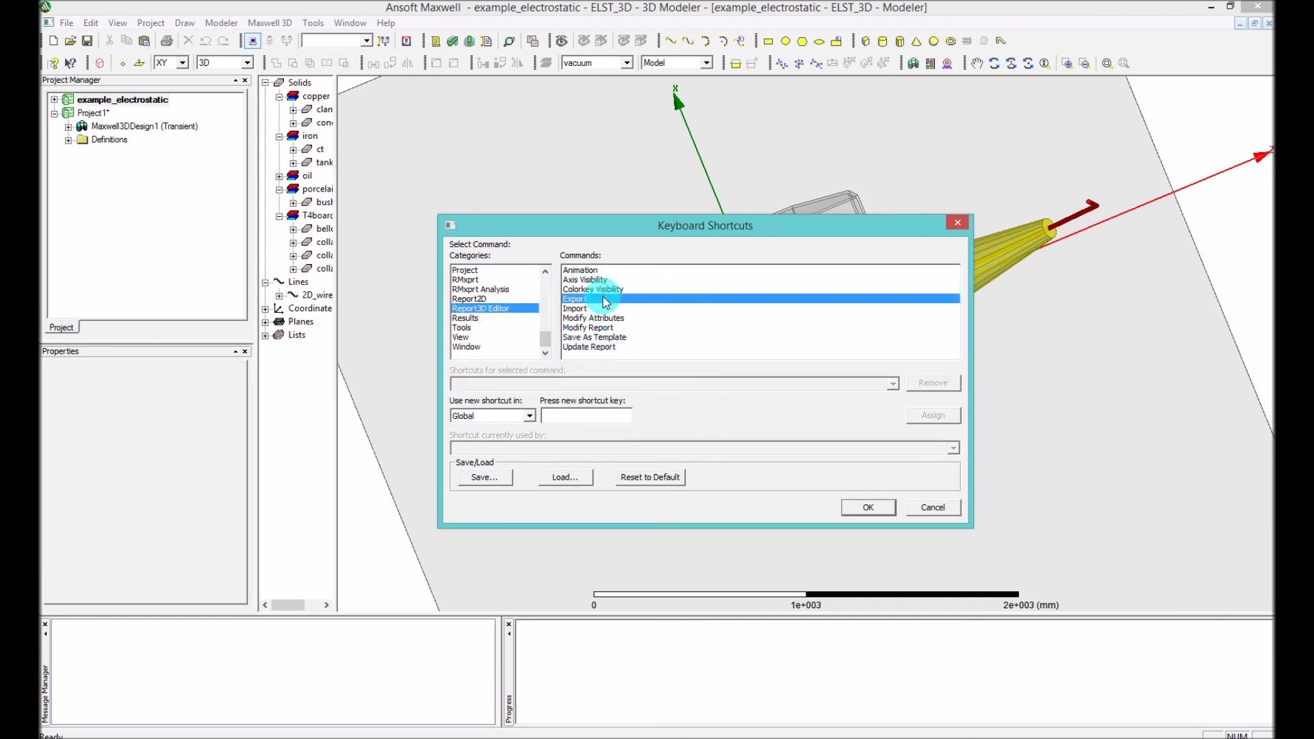
{"action": "left_click", "coordinate": [606, 308]}
{"action": "left_click", "coordinate": [578, 361]}
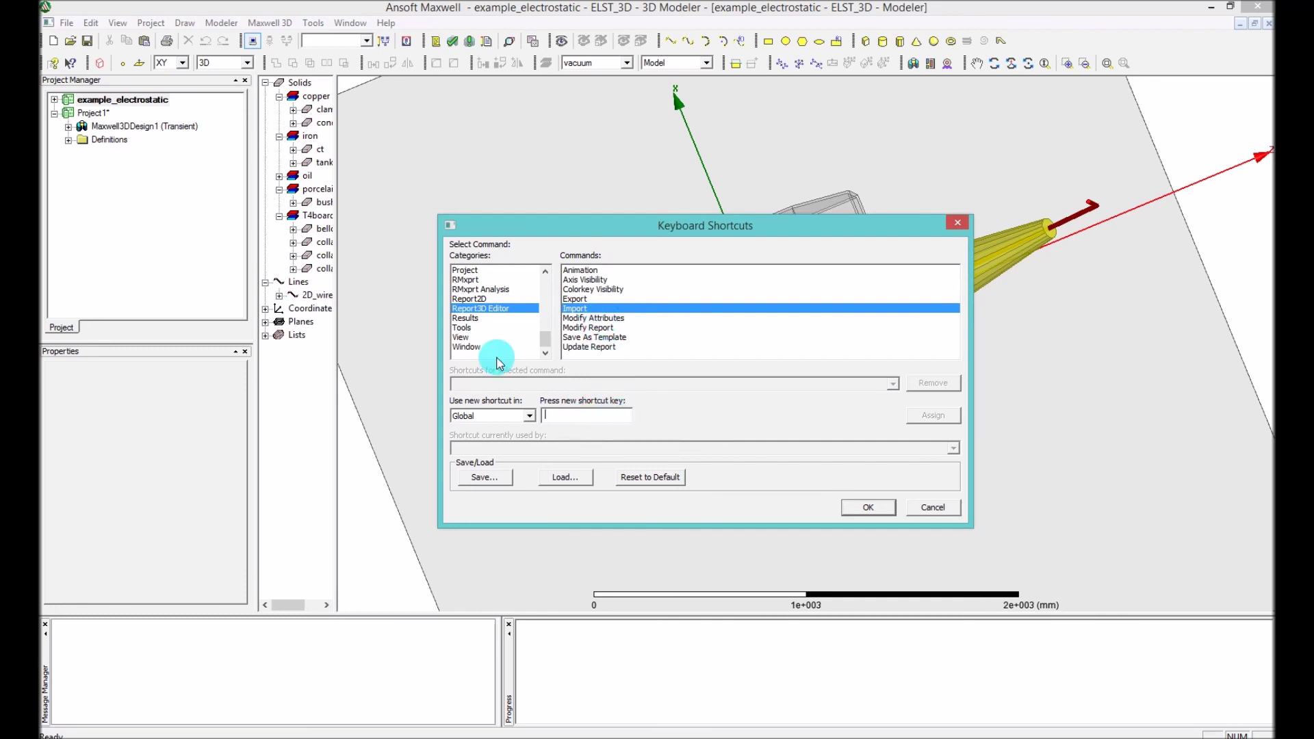
List the commands of the Results category and close the keyboard shortcut settings with OK
{"action": "left_click", "coordinate": [497, 318]}
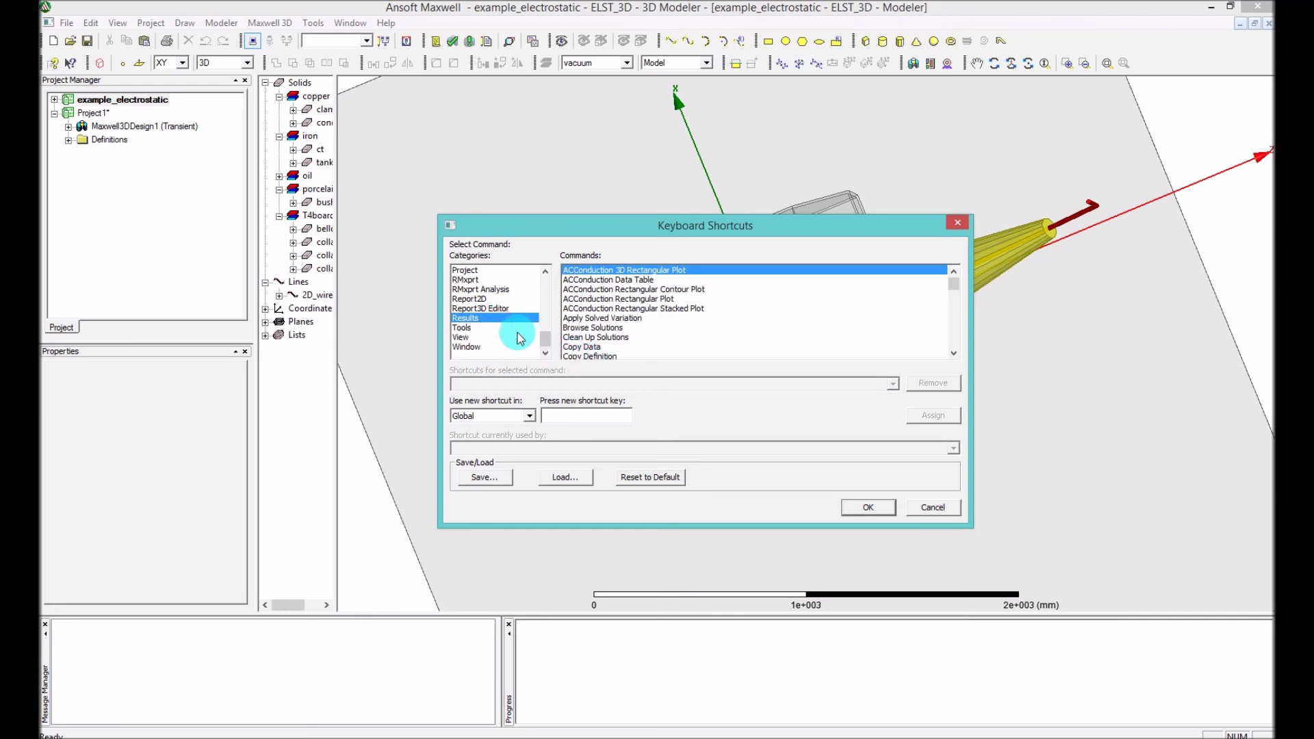
{"action": "left_click", "coordinate": [872, 507]}
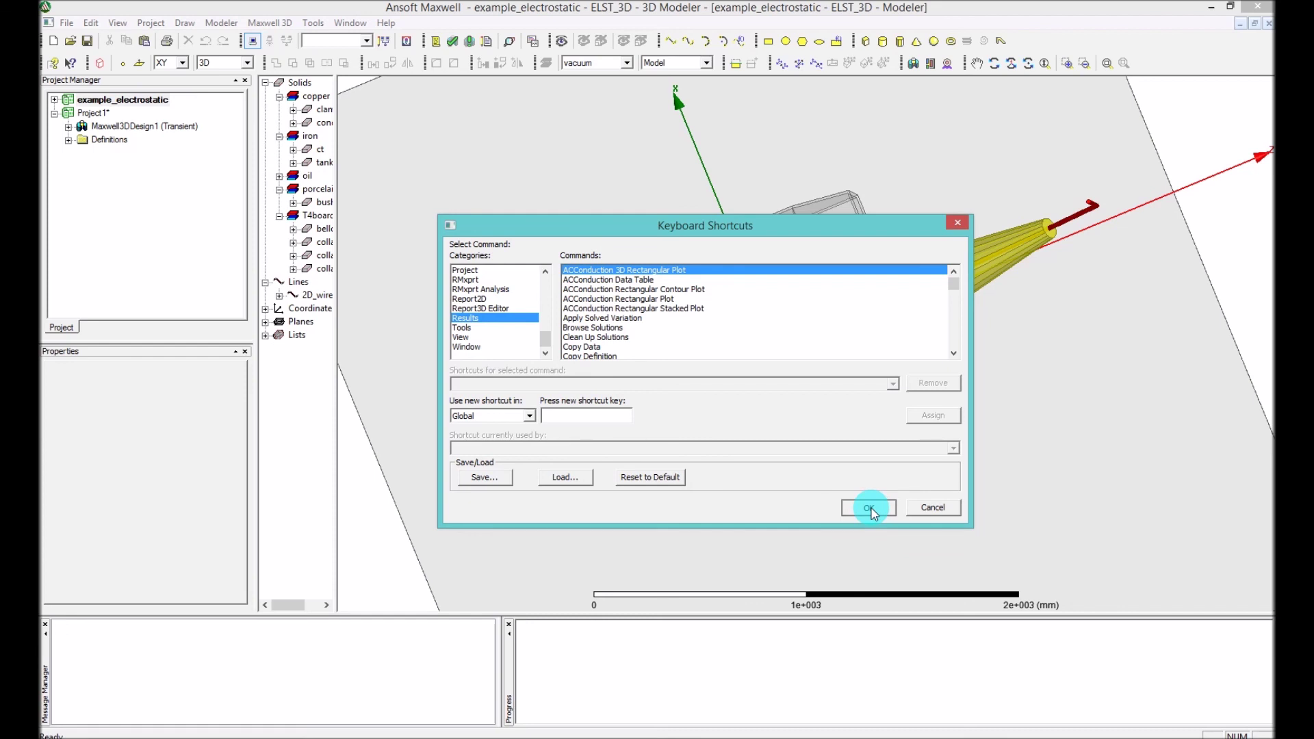
{"action": "left_click", "coordinate": [872, 508]}
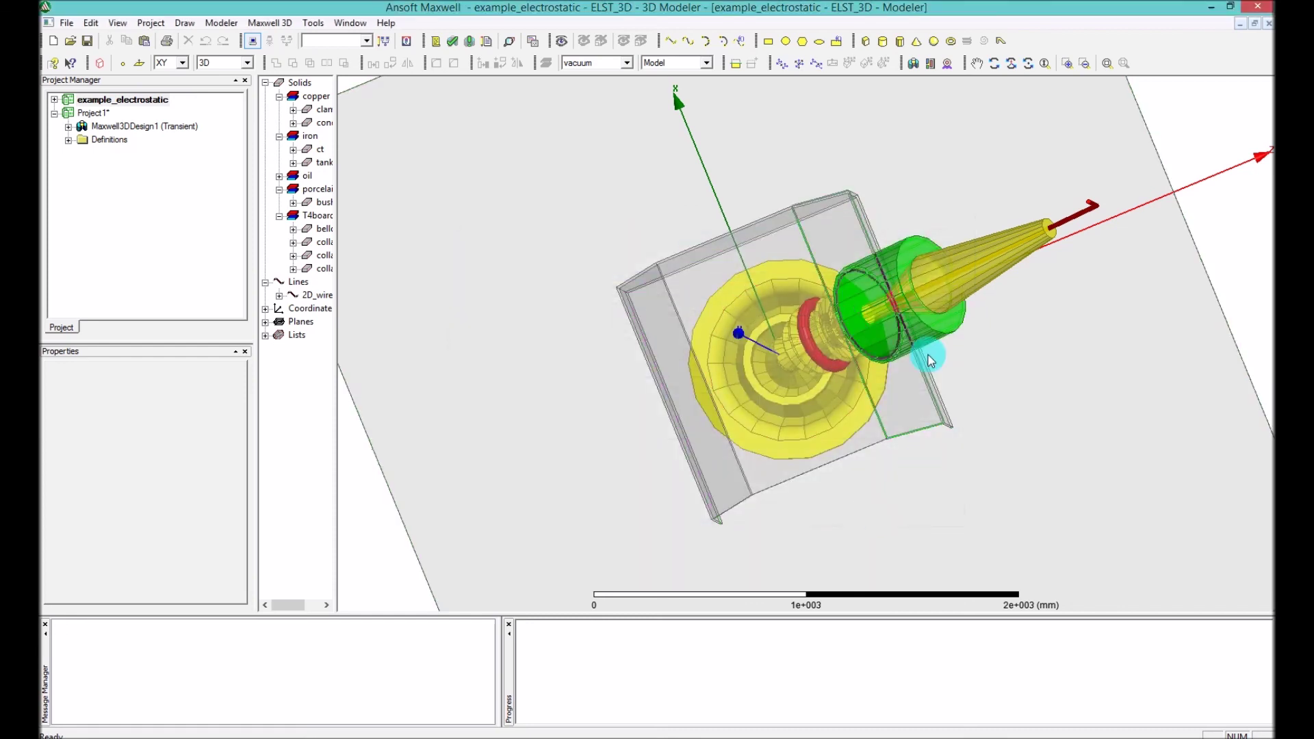